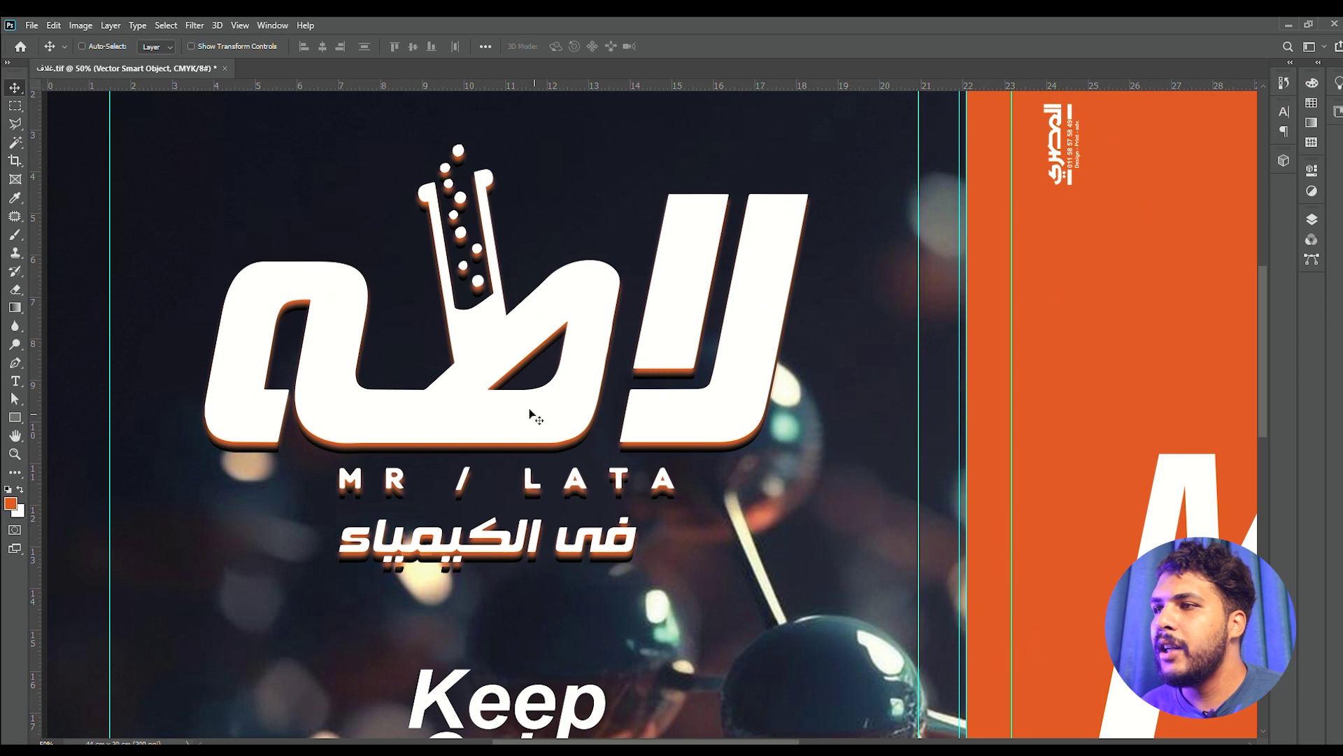
# Examine the finished cover's logo up close and its full front-and-back layout
pyautogui.hotkey('ctrl', '-')
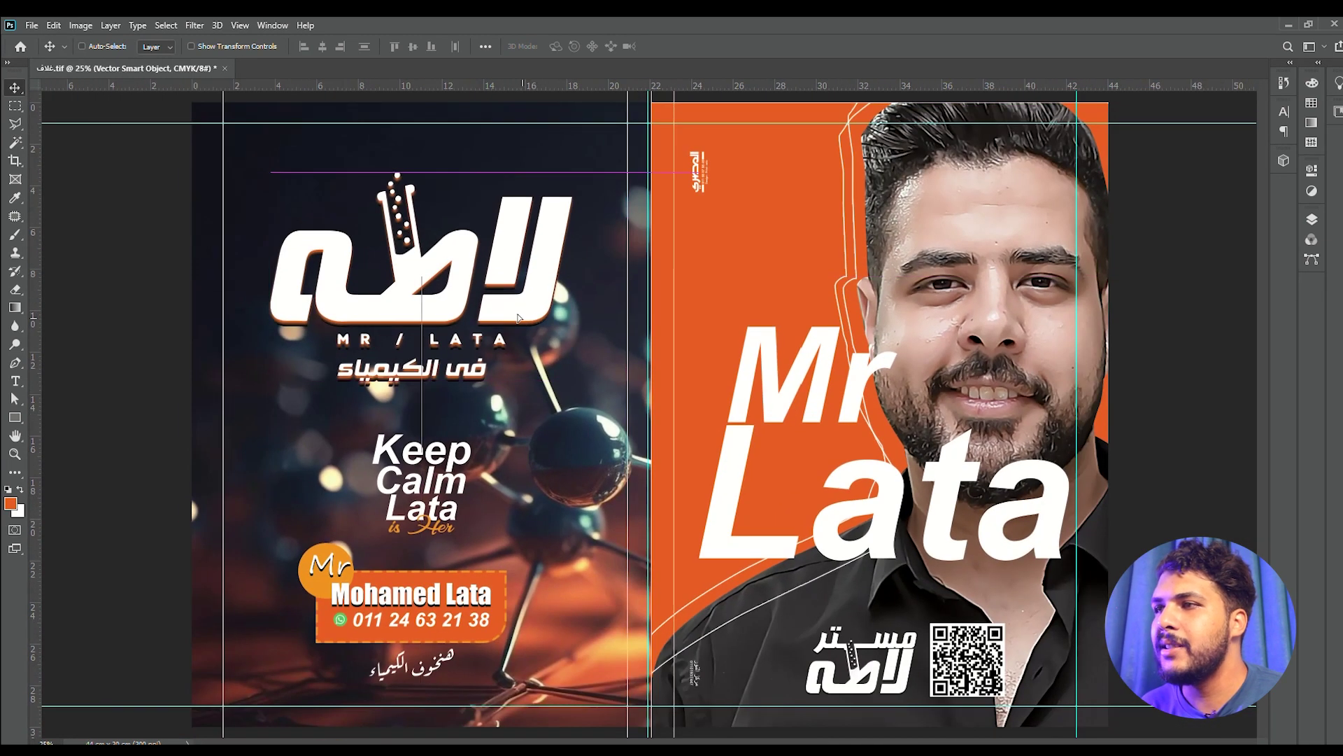
pyautogui.press('z')
pyautogui.click(433, 312)
pyautogui.moveTo(434, 293); pyautogui.dragTo(487, 378)
pyautogui.click(516, 383)
pyautogui.moveTo(397, 365); pyautogui.dragTo(470, 447)
pyautogui.click(431, 392)
pyautogui.press('v')
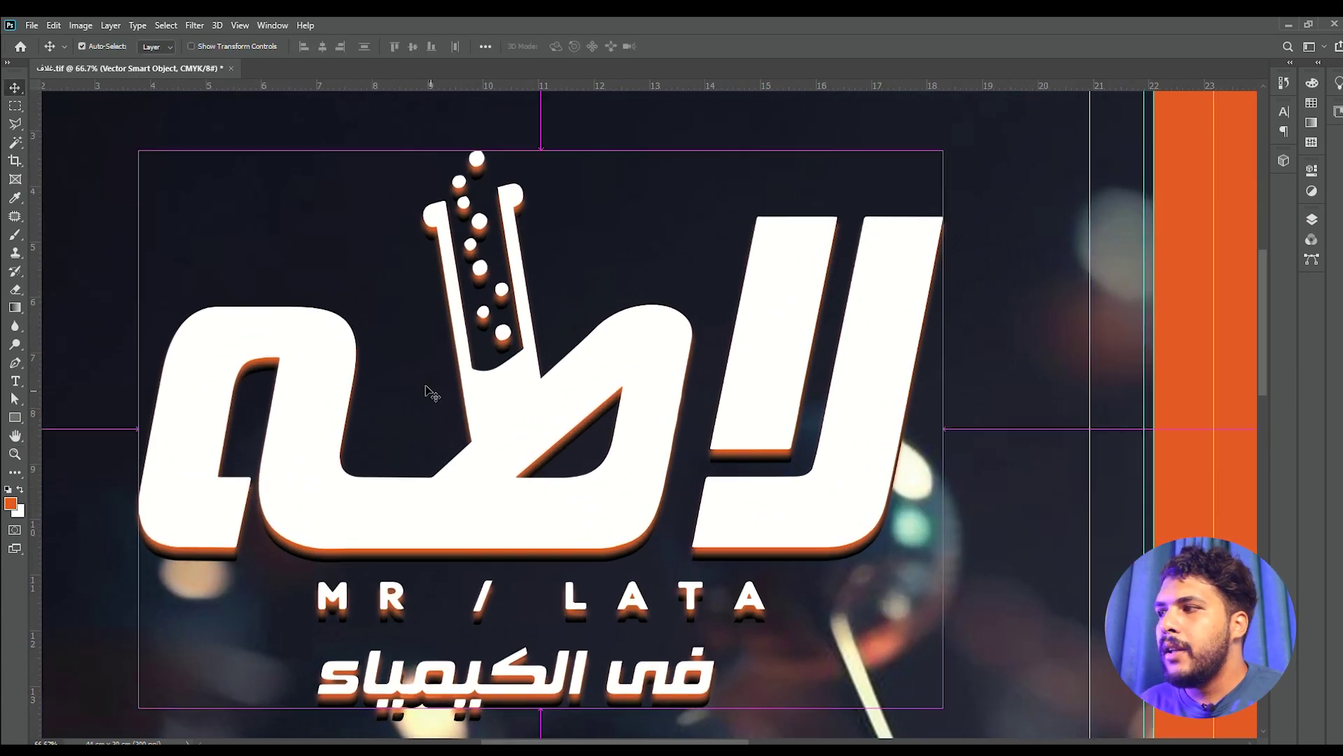
pyautogui.hotkey('ctrl', '0')
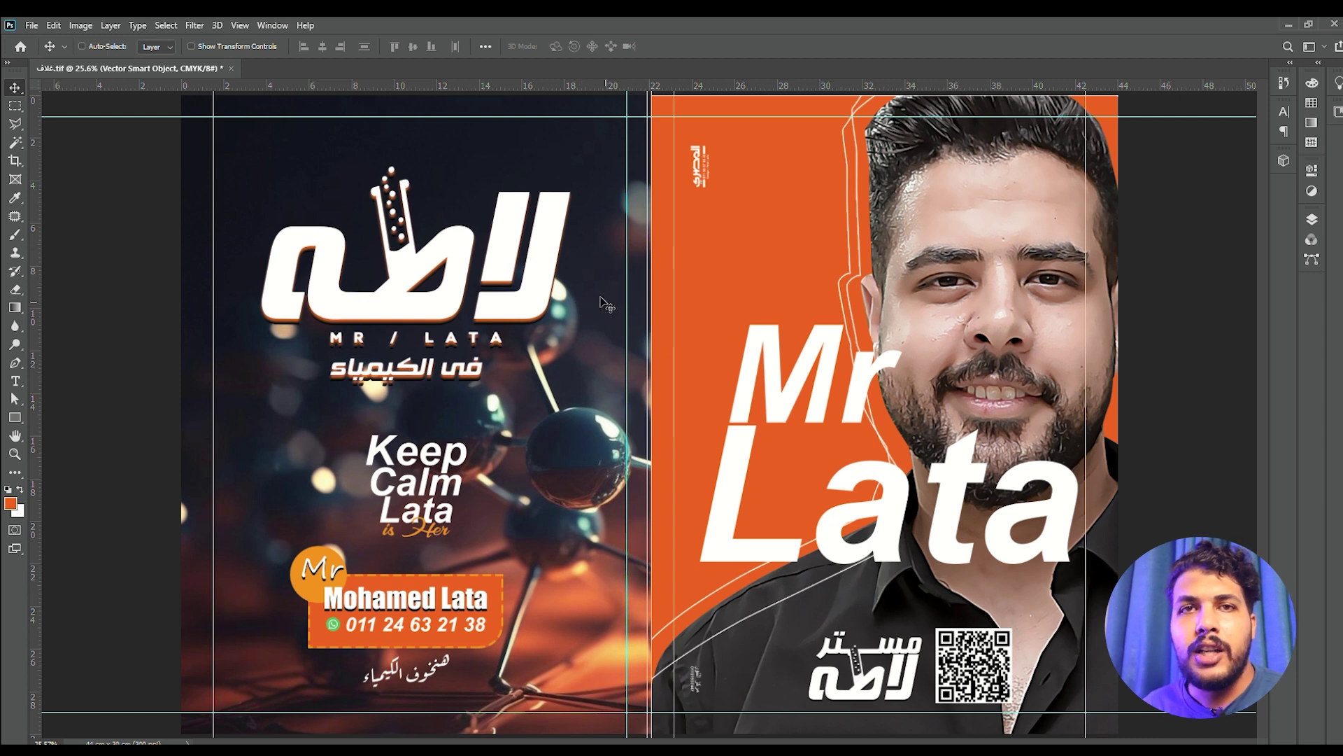
pyautogui.hotkey('ctrl', '+')
pyautogui.hotkey('ctrl', '-')
pyautogui.hotkey('ctrl', '0')
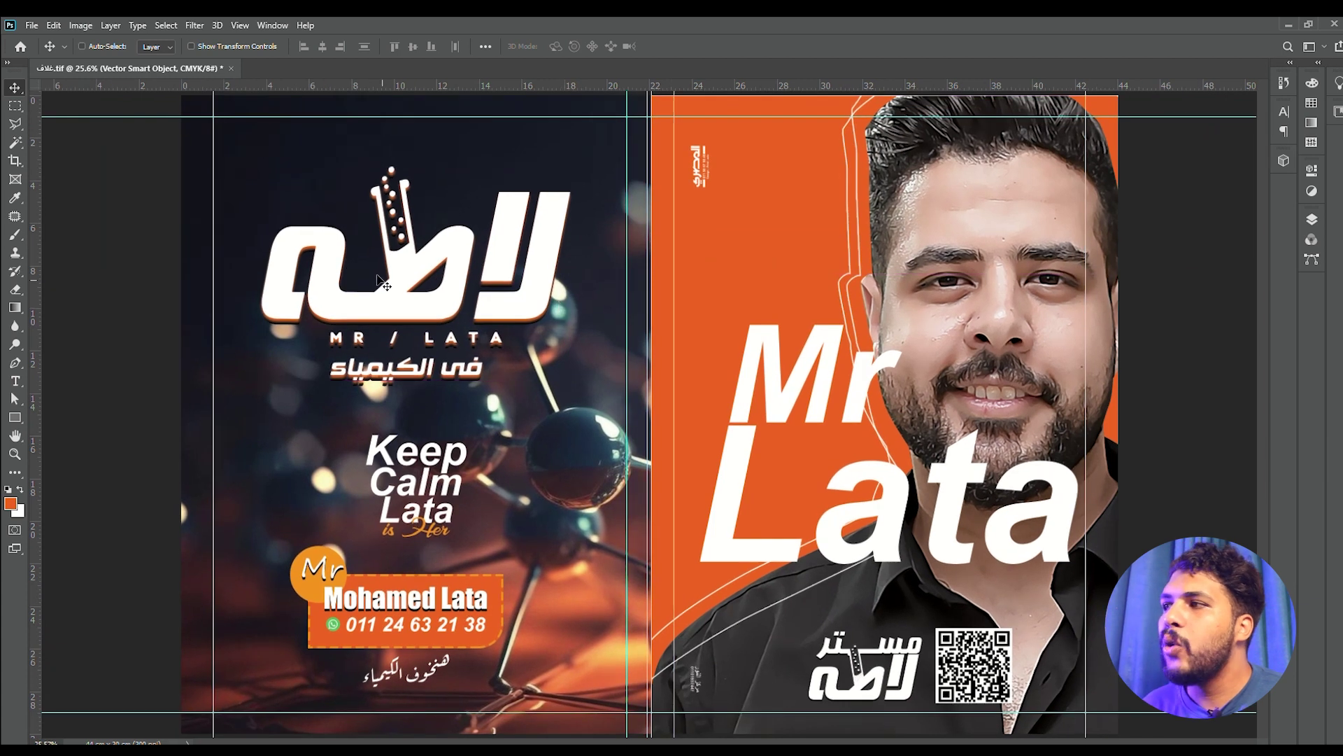
# Create a new 43 × 30 cm landscape document at 300 pixels/inch in CMYK Color
pyautogui.hotkey('ctrl', 'n')
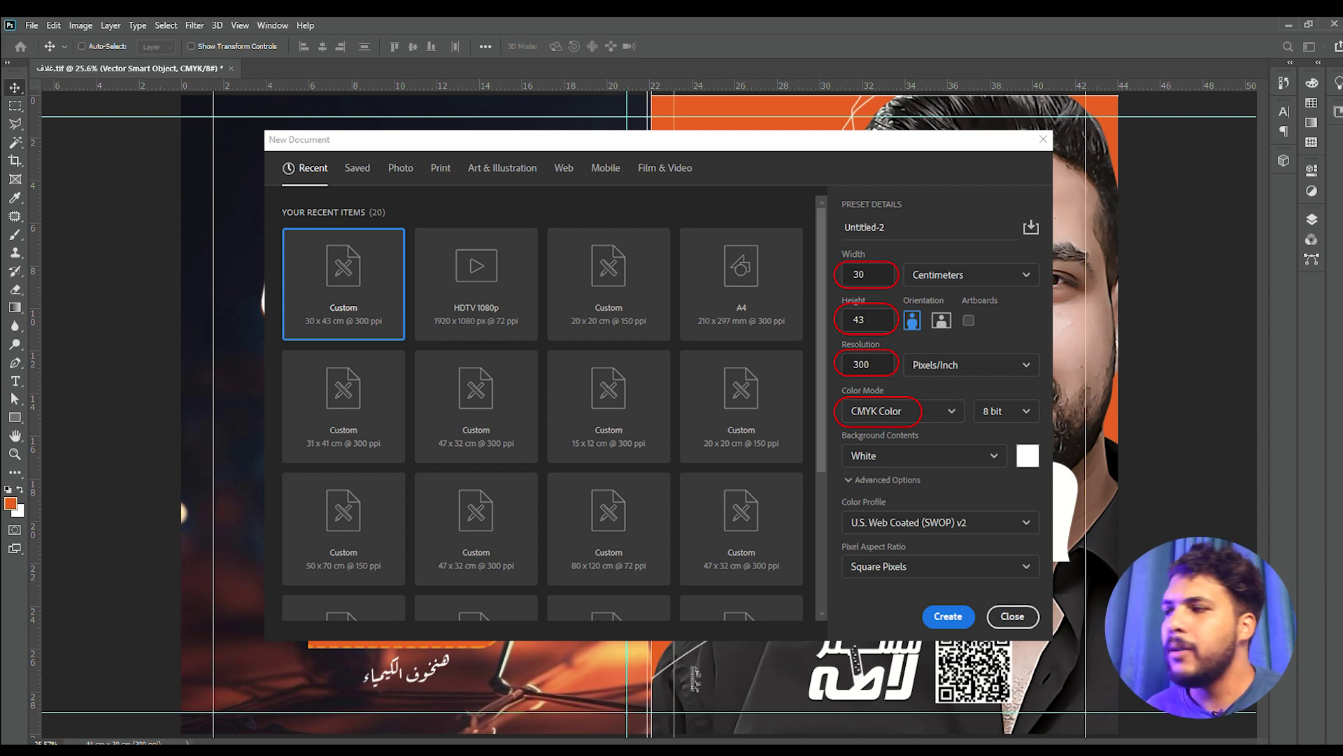
pyautogui.press('Escape')
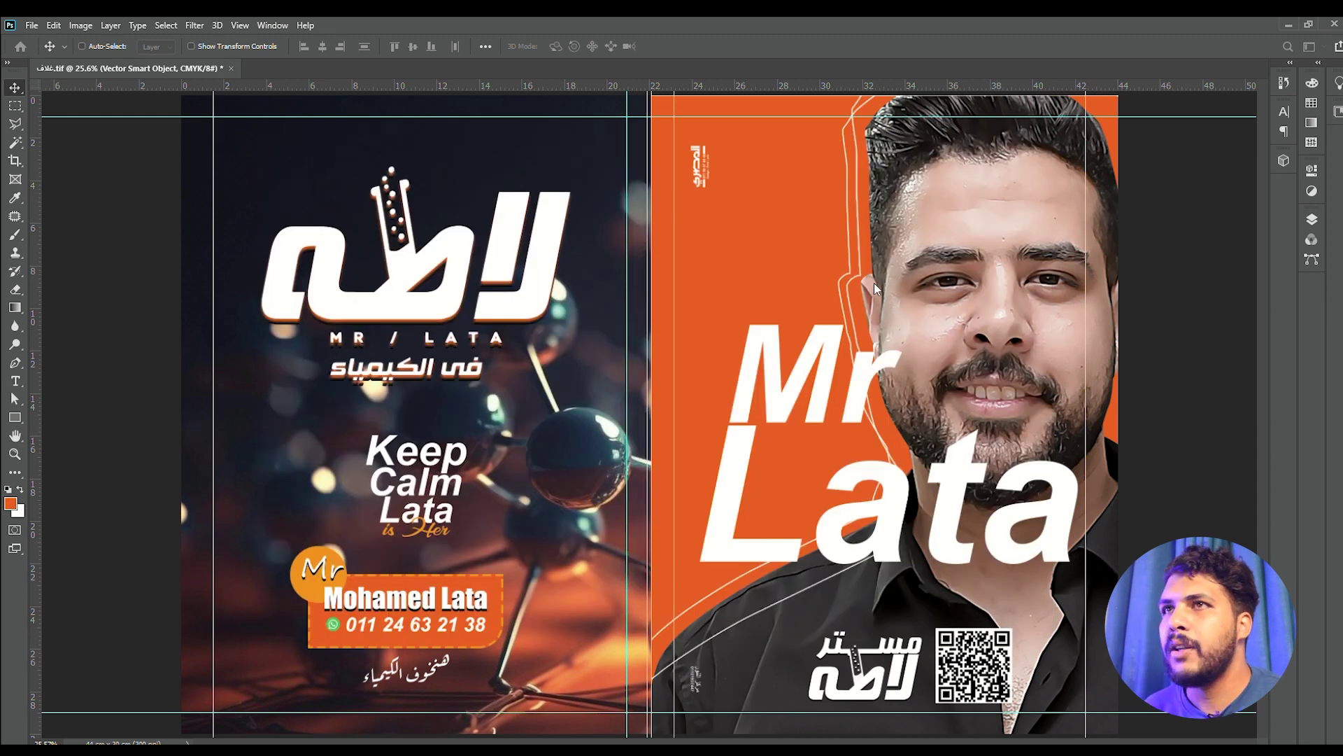
pyautogui.hotkey('ctrl', 'alt', 'n')
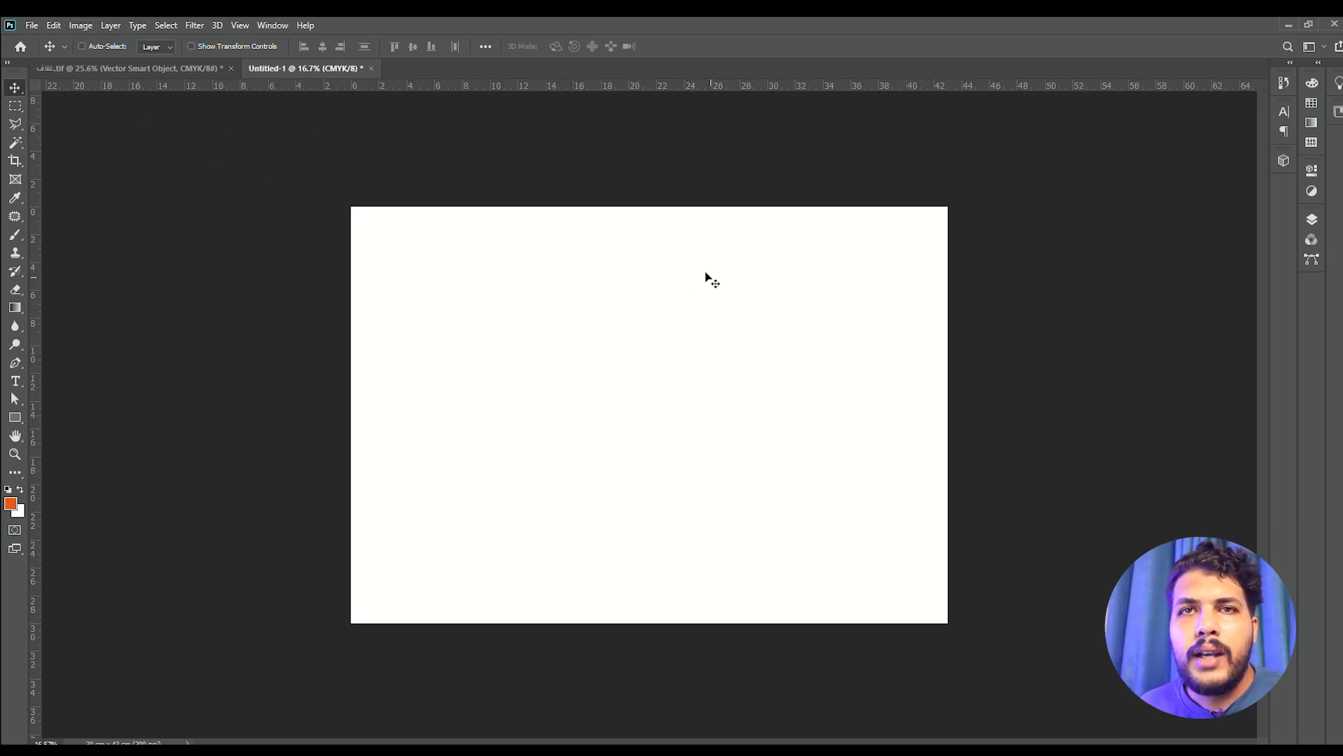
pyautogui.hotkey('ctrl', '+')
pyautogui.hotkey('ctrl', '0')
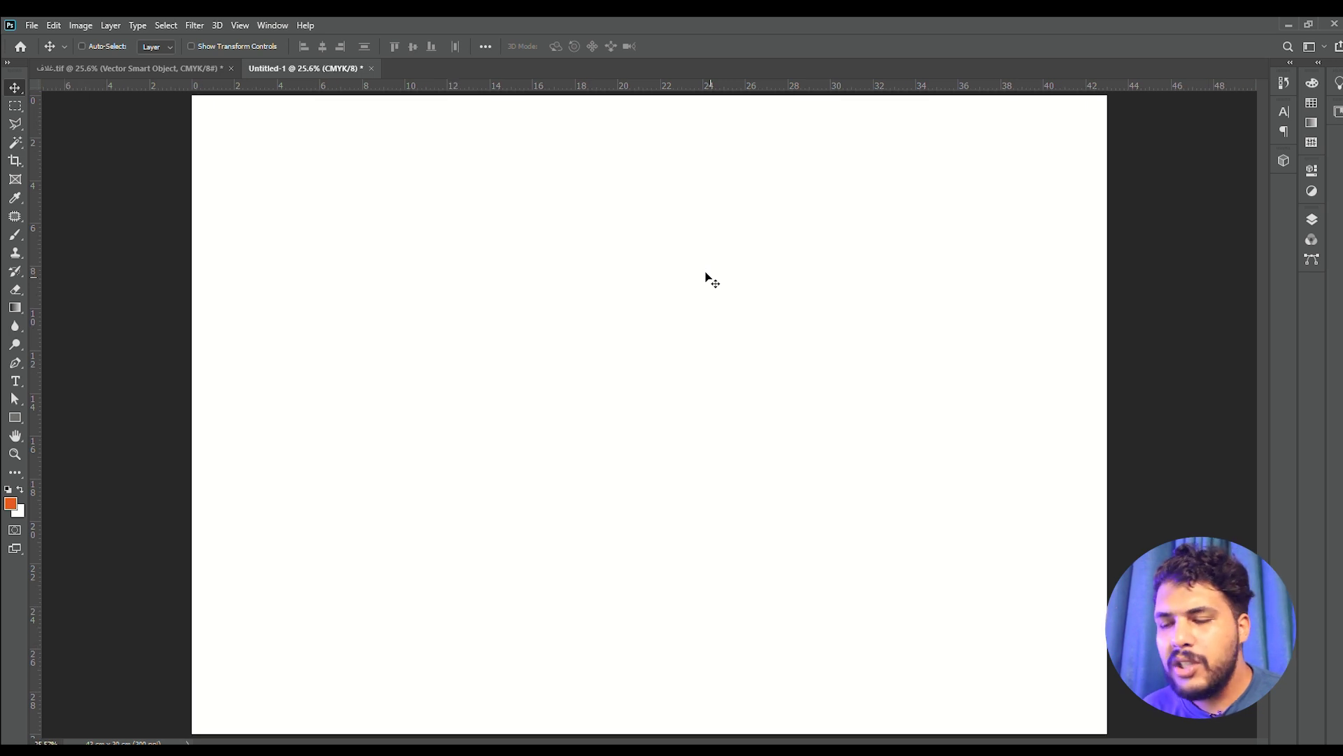
# Add a guide layout with 2 columns, a 1 cm gutter and 1 cm margins on all sides
pyautogui.hotkey('ctrl', '-')
pyautogui.hotkey('ctrl', '-')
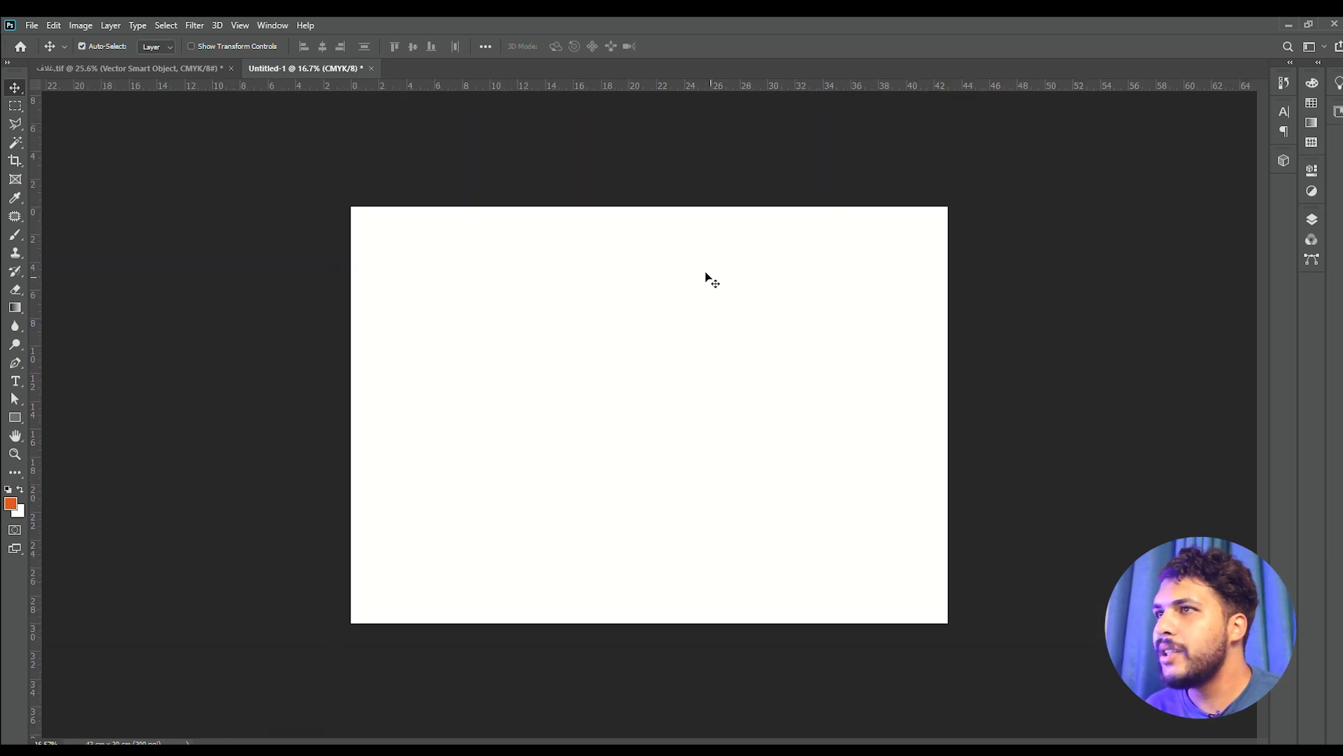
pyautogui.hotkey('ctrl', '0')
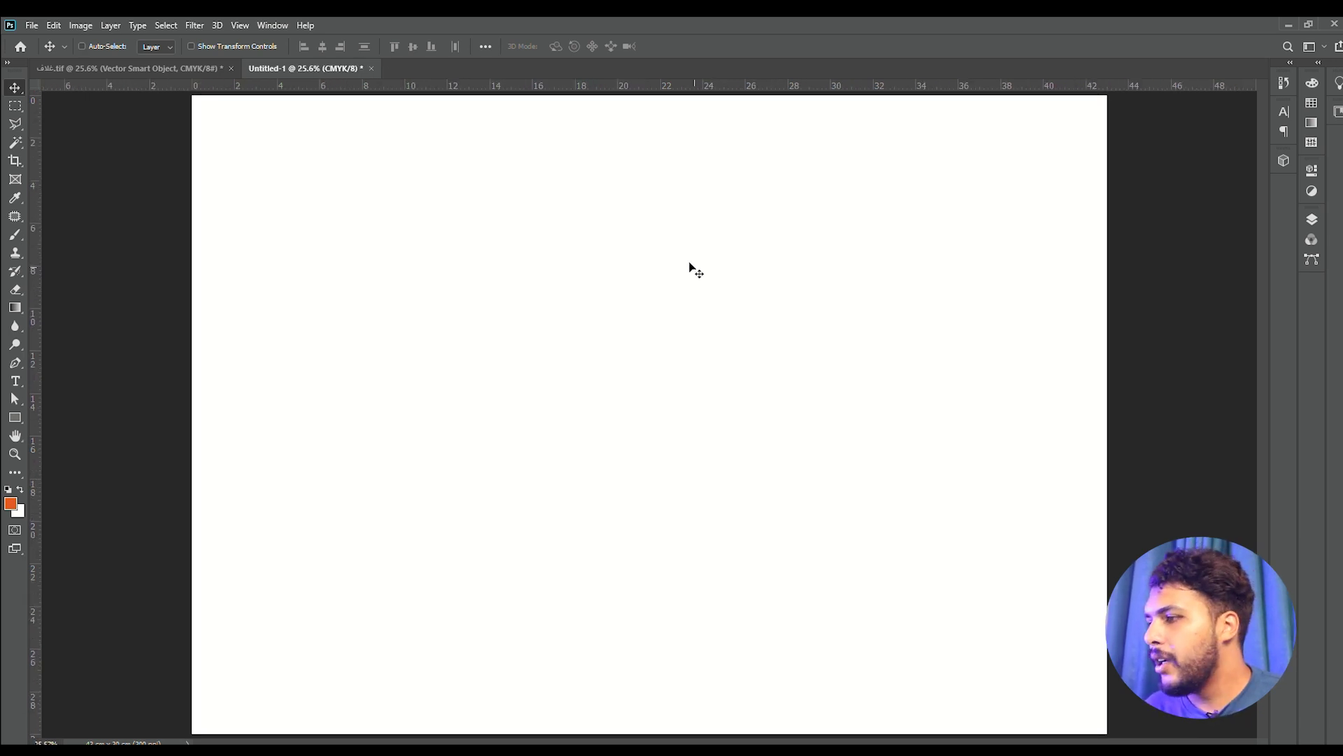
pyautogui.hotkey('ctrl', '-')
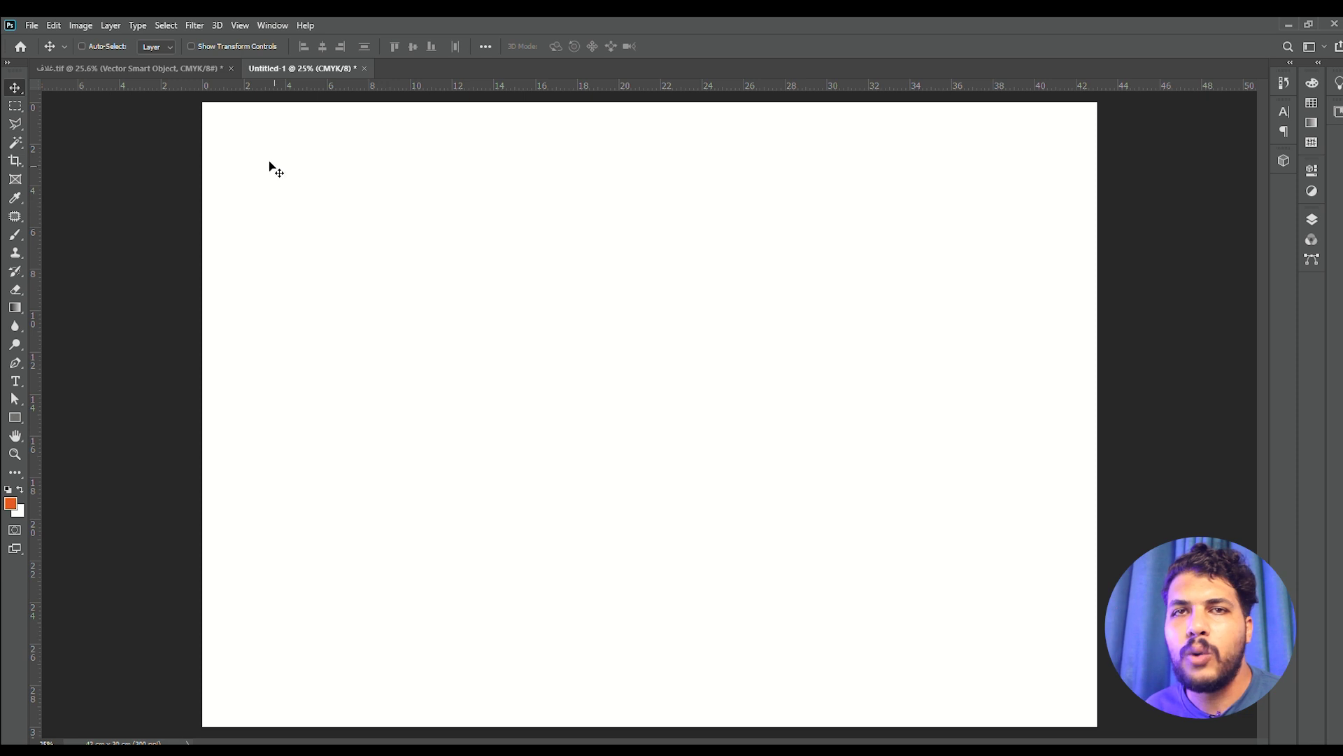
pyautogui.click(239, 25)
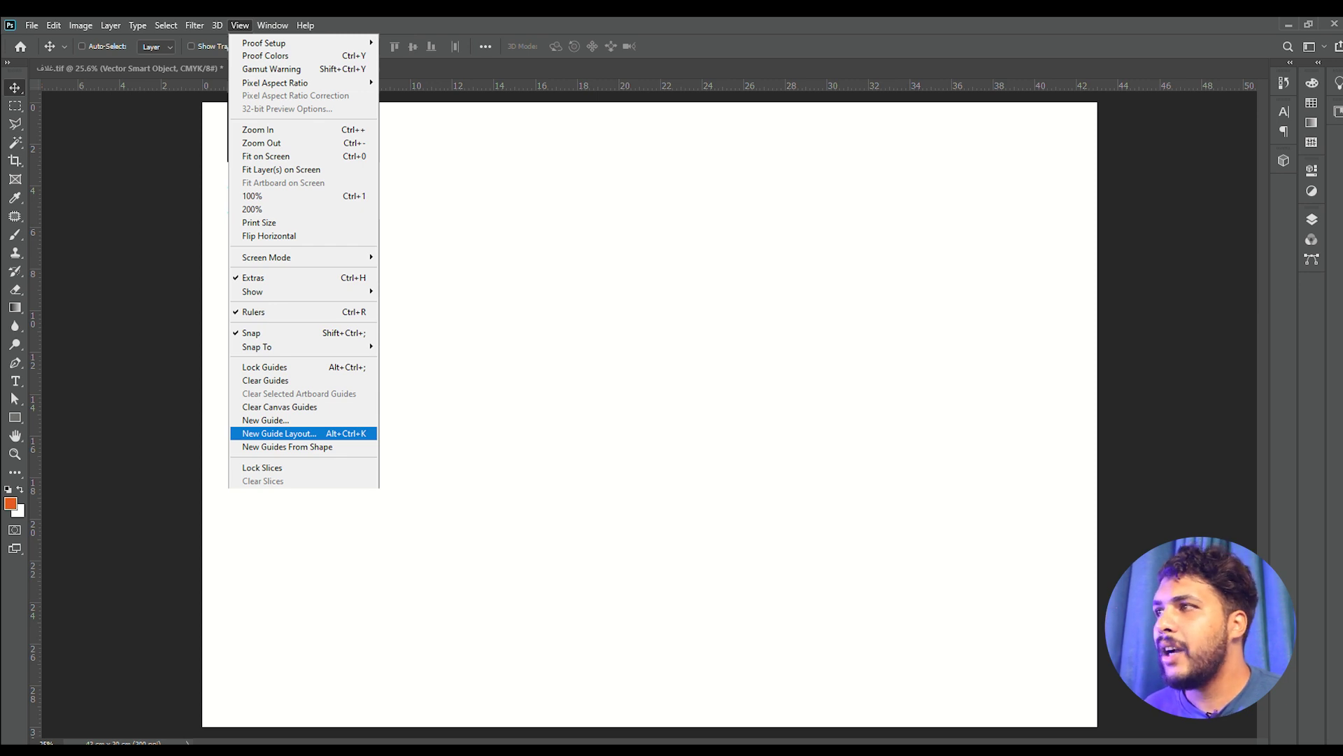
pyautogui.click(335, 434)
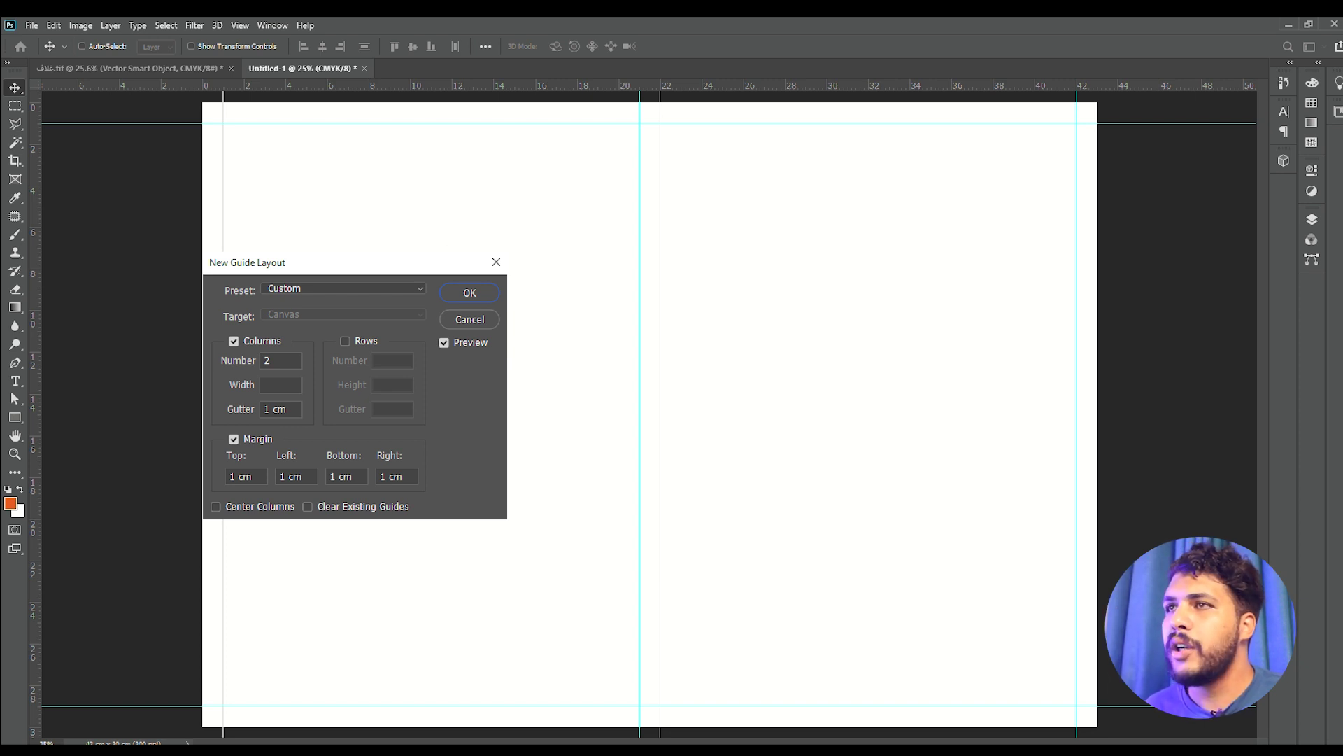
pyautogui.press('Return')
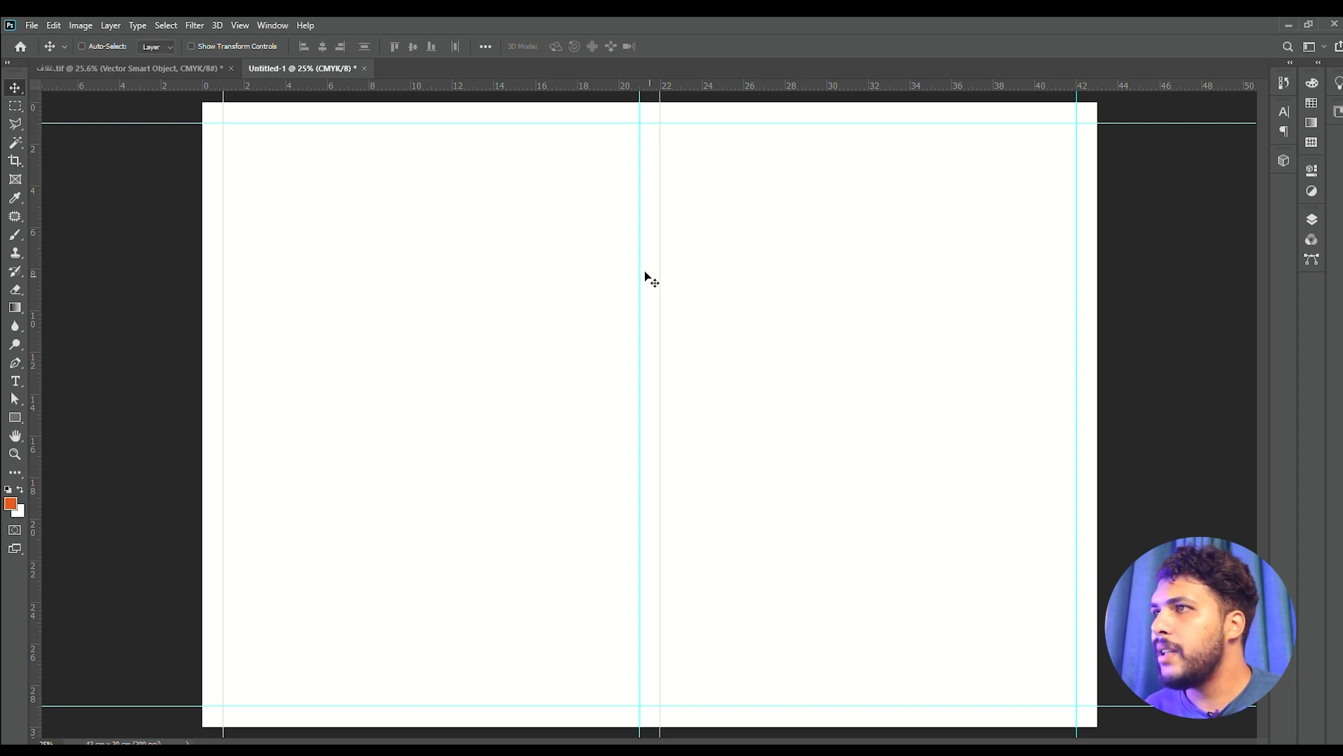
pyautogui.hotkey('ctrl', '+')
pyautogui.hotkey('ctrl', '-')
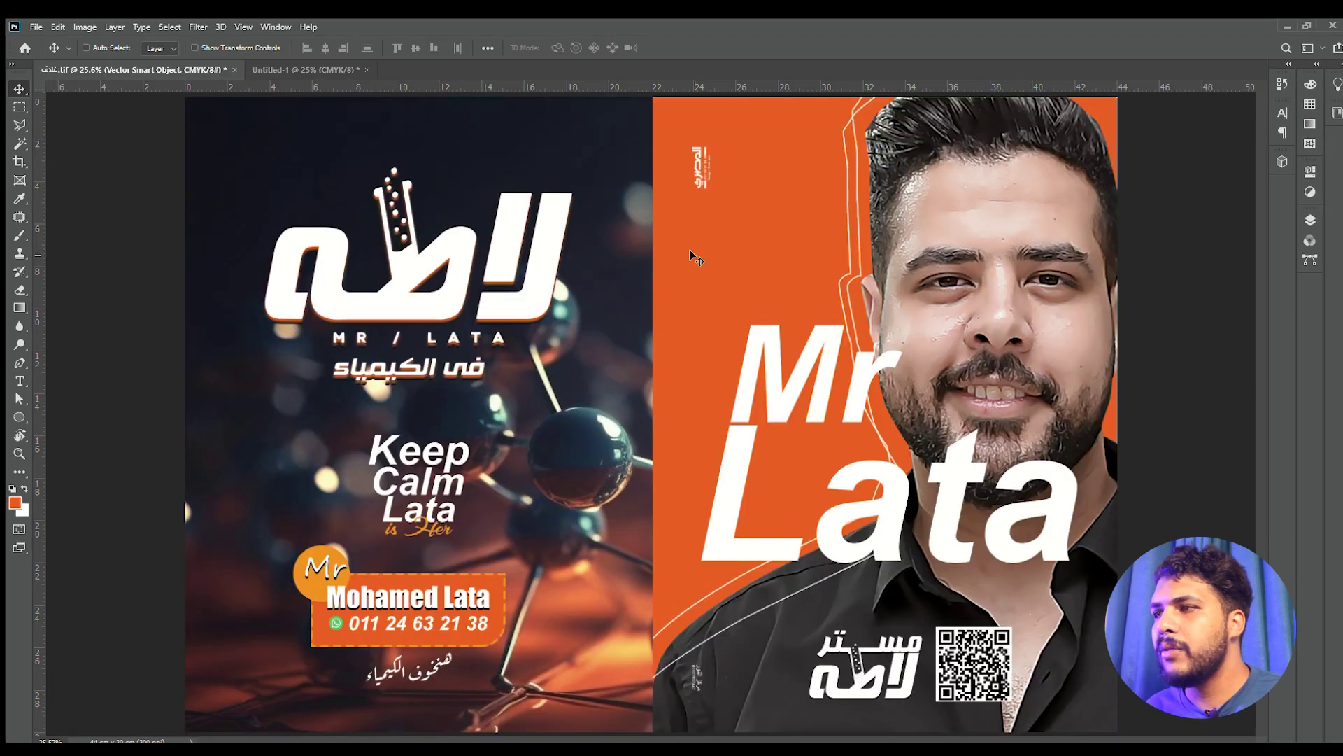
# Copy the molecule background image from the finished cover into the new document so that it fills the canvas
pyautogui.keyDown('ctrl'); pyautogui.click(610, 368); pyautogui.keyUp('ctrl')
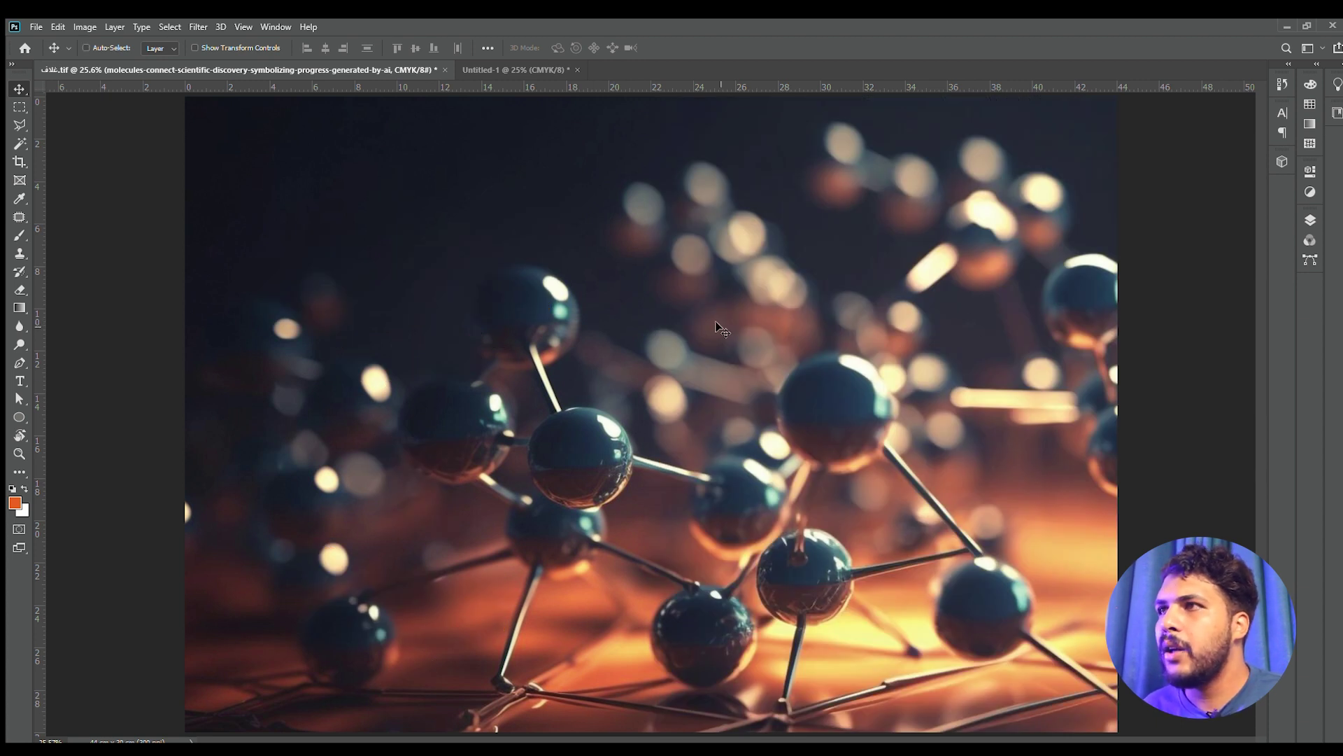
pyautogui.moveTo(534, 210); pyautogui.dragTo(671, 326)
pyautogui.hotkey('ctrl', '-')
pyautogui.moveTo(561, 318); pyautogui.dragTo(620, 371)
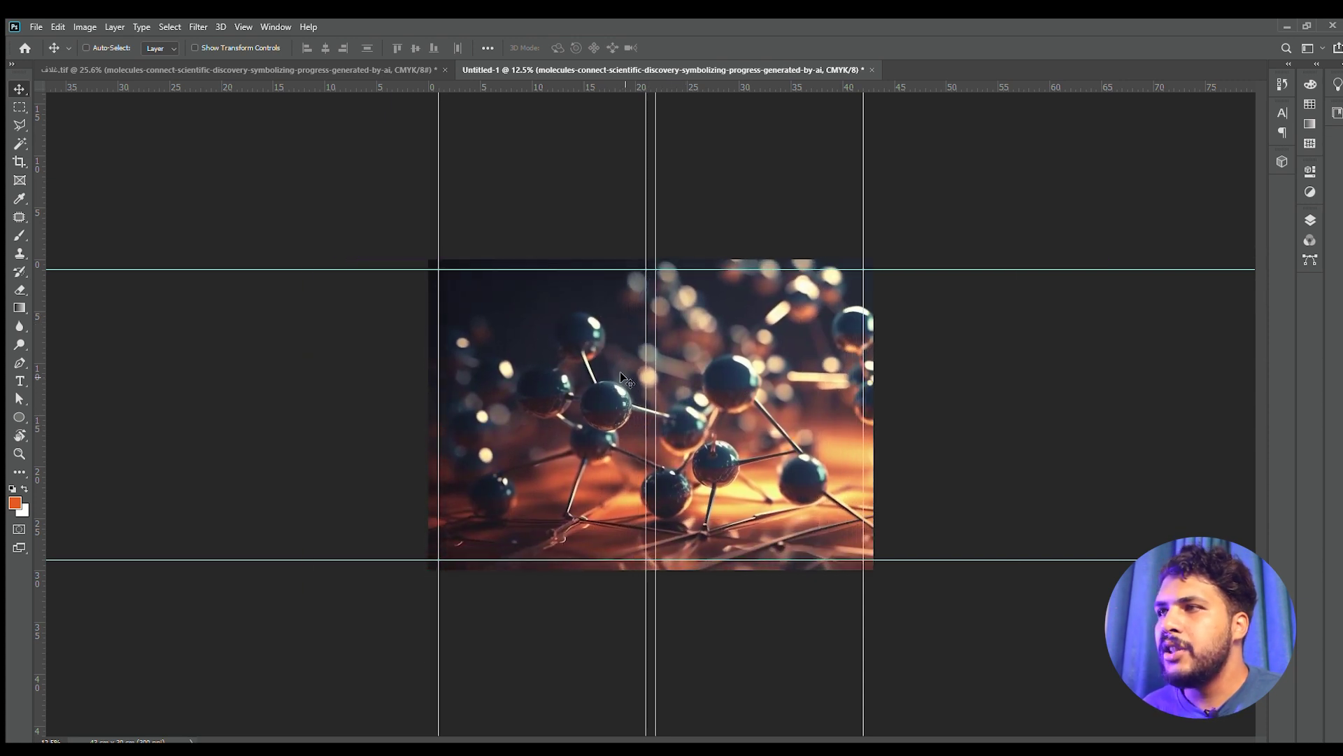
pyautogui.hotkey('ctrl', '+')
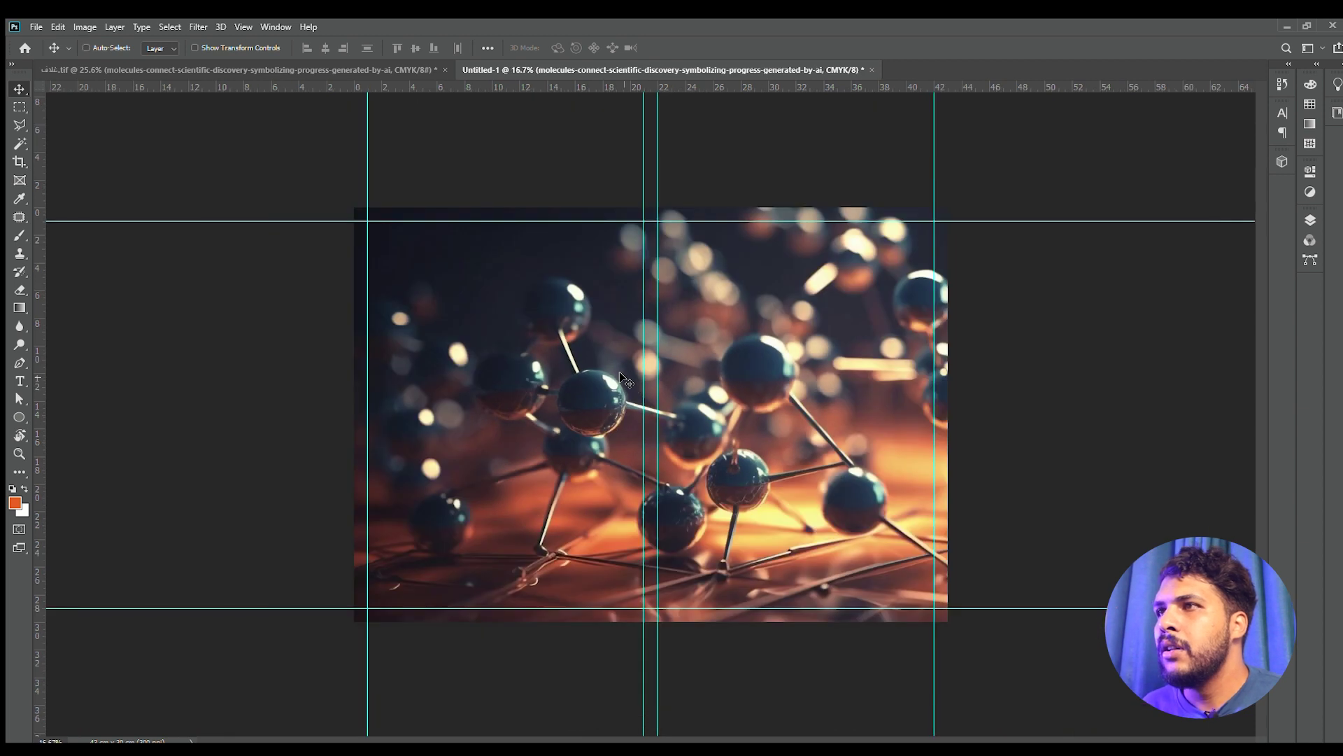
# Copy the white Arabic logo from the finished cover onto the upper left half of the new document
pyautogui.click(396, 66)
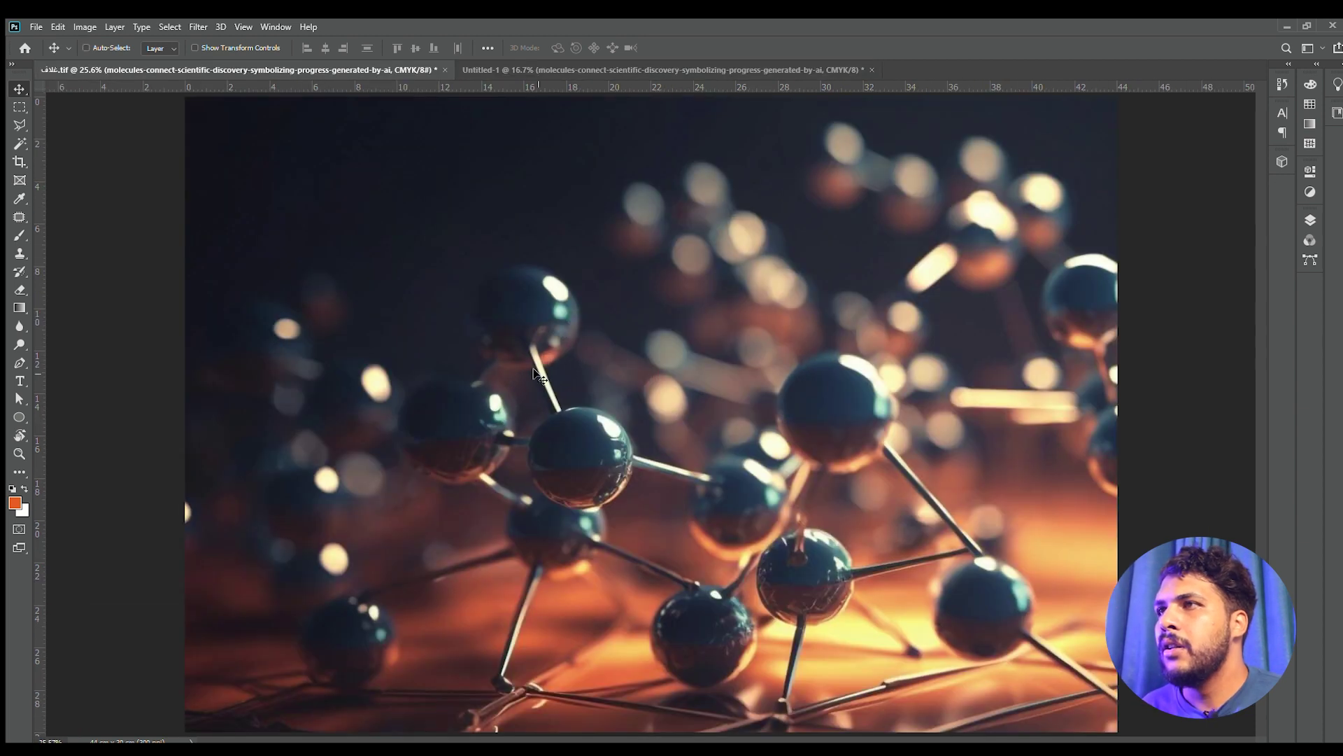
pyautogui.click(506, 70)
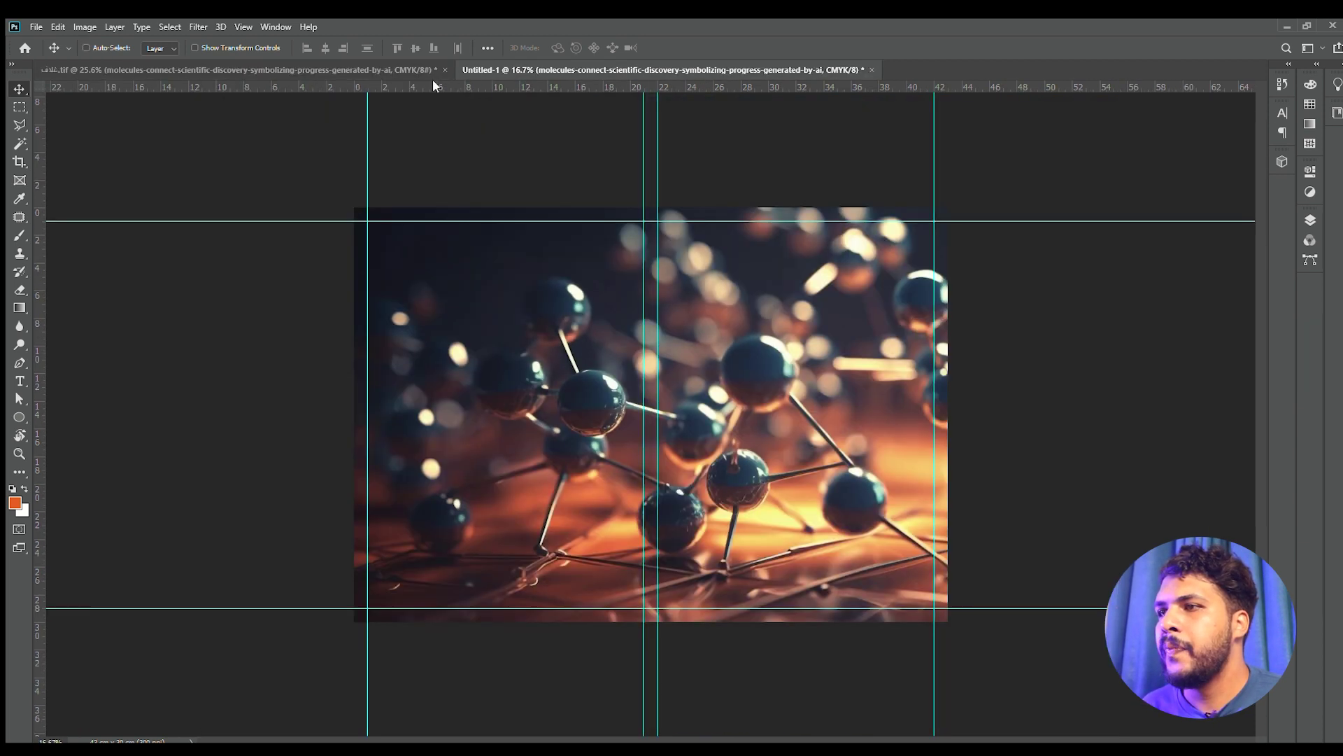
pyautogui.click(407, 68)
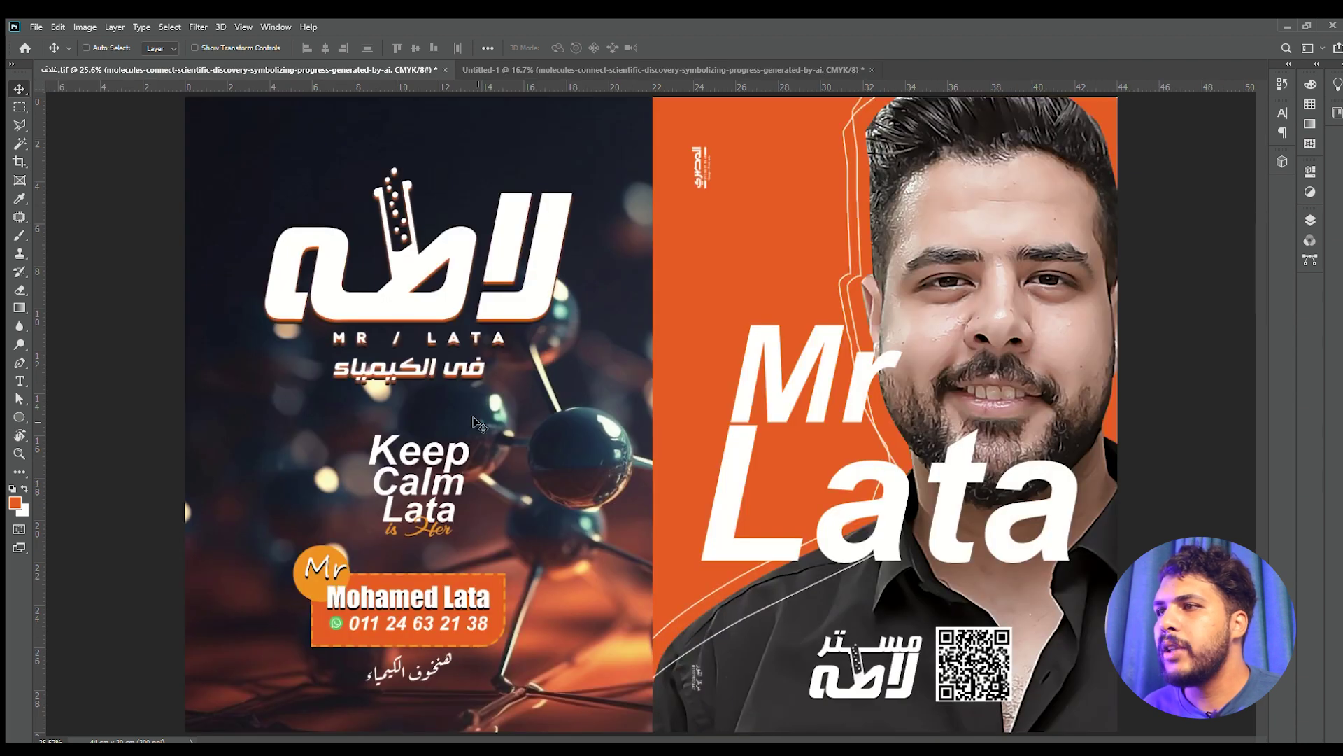
pyautogui.keyDown('ctrl'); pyautogui.click(531, 299); pyautogui.keyUp('ctrl')
pyautogui.moveTo(499, 265); pyautogui.dragTo(533, 335)
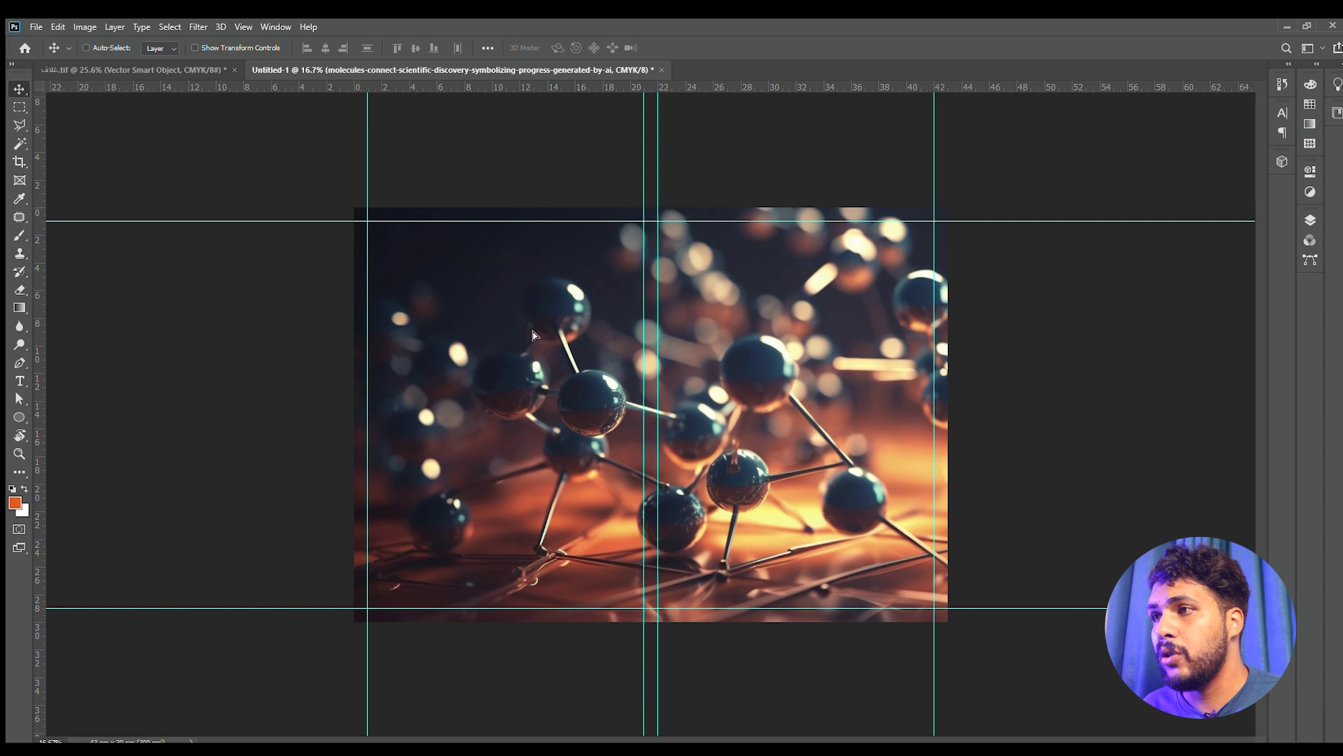
pyautogui.moveTo(540, 354); pyautogui.dragTo(541, 354)
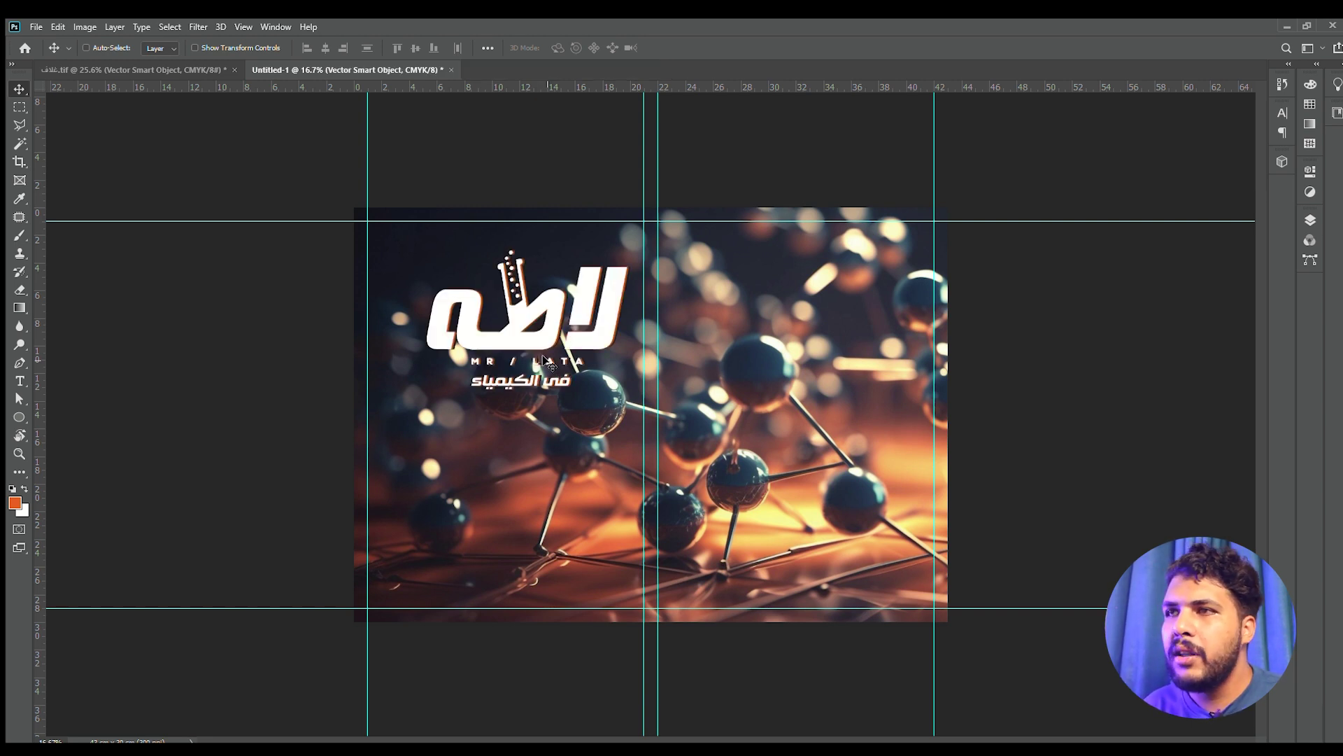
# Nudge the logo leftward in large increments
pyautogui.hotkey('ctrl', '+')
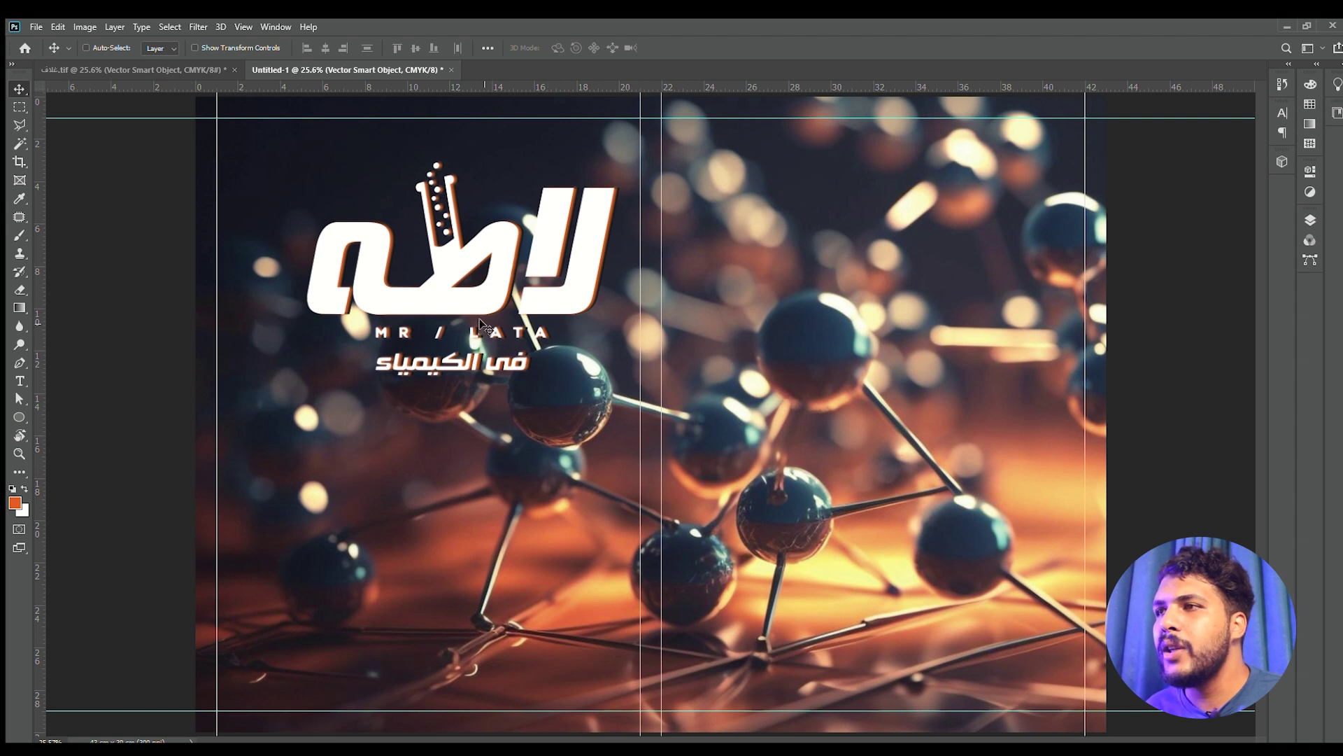
pyautogui.hotkey('shift', 'Left')
pyautogui.hotkey('shift', 'Left')
pyautogui.hotkey('shift', 'Left')
pyautogui.hotkey('shift', 'Left')
pyautogui.hotkey('shift', 'Left')
pyautogui.hotkey('shift', 'Left')
pyautogui.hotkey('shift', 'Left')
pyautogui.hotkey('shift', 'Left')
pyautogui.hotkey('shift', 'Left')
pyautogui.hotkey('shift', 'Left')
pyautogui.hotkey('shift', 'Left')
pyautogui.hotkey('shift', 'Left')
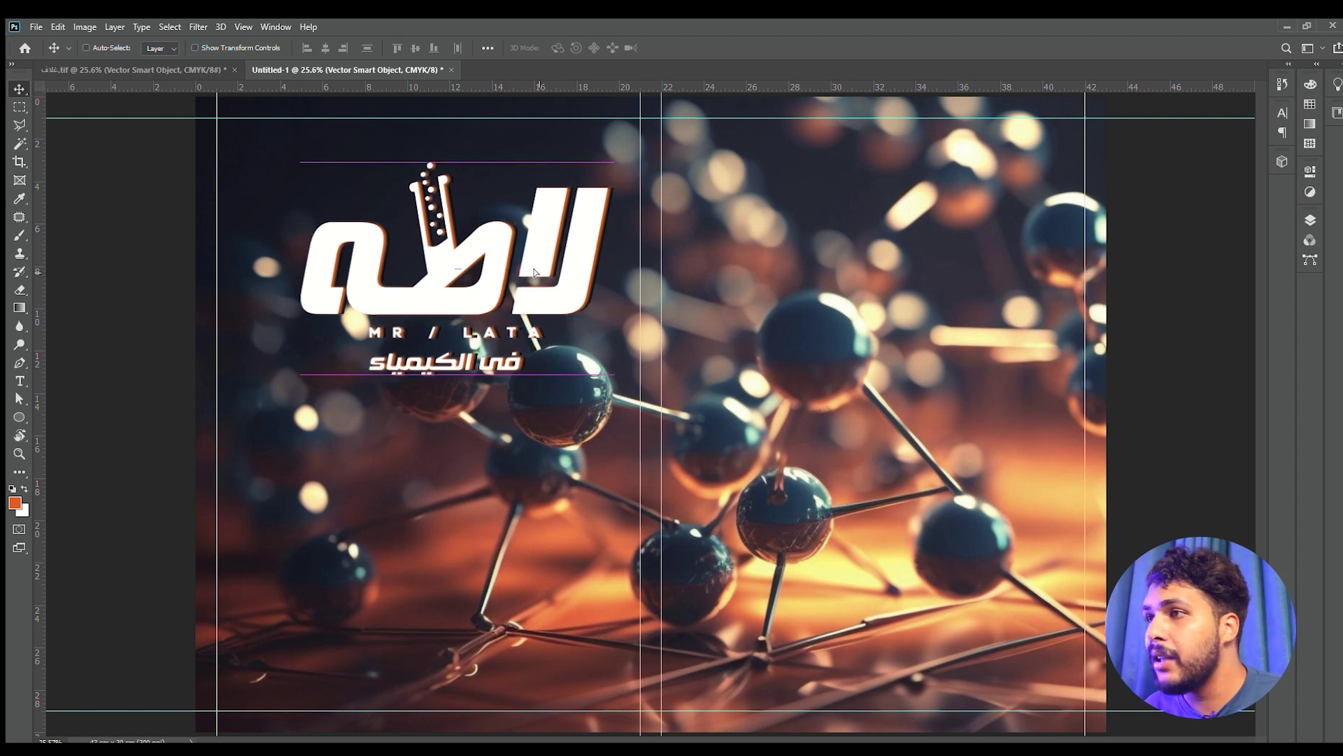
# Center the logo horizontally on the left half of the cover using a rectangular selection as the alignment reference
pyautogui.press('m')
pyautogui.moveTo(643, 230)
pyautogui.mouseDown()
pyautogui.moveTo(653, 207)
pyautogui.moveTo(165, 392)
pyautogui.moveTo(196, 395)
pyautogui.mouseUp()
pyautogui.press('v')
pyautogui.click(312, 47)
pyautogui.hotkey('ctrl', 'd')
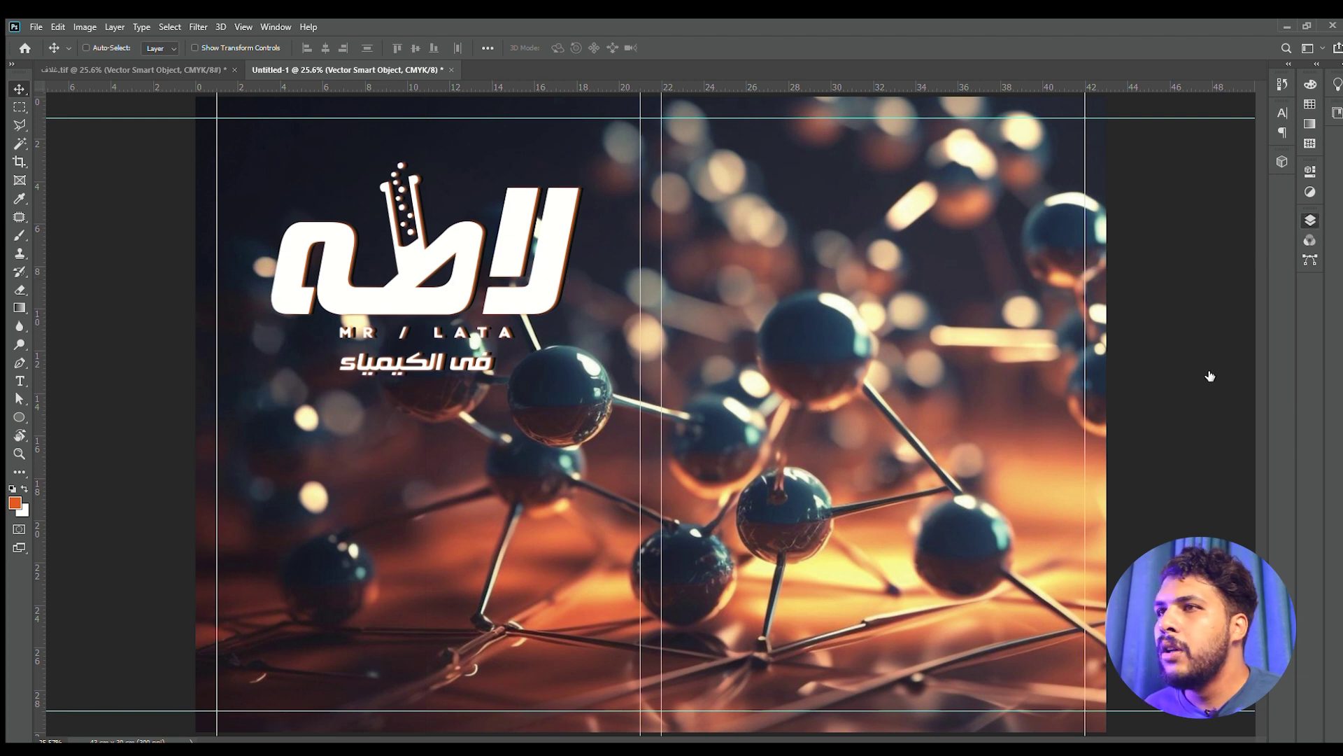
# Open the logo's layer style and review its shadow effect
pyautogui.doubleClick(1210, 334)
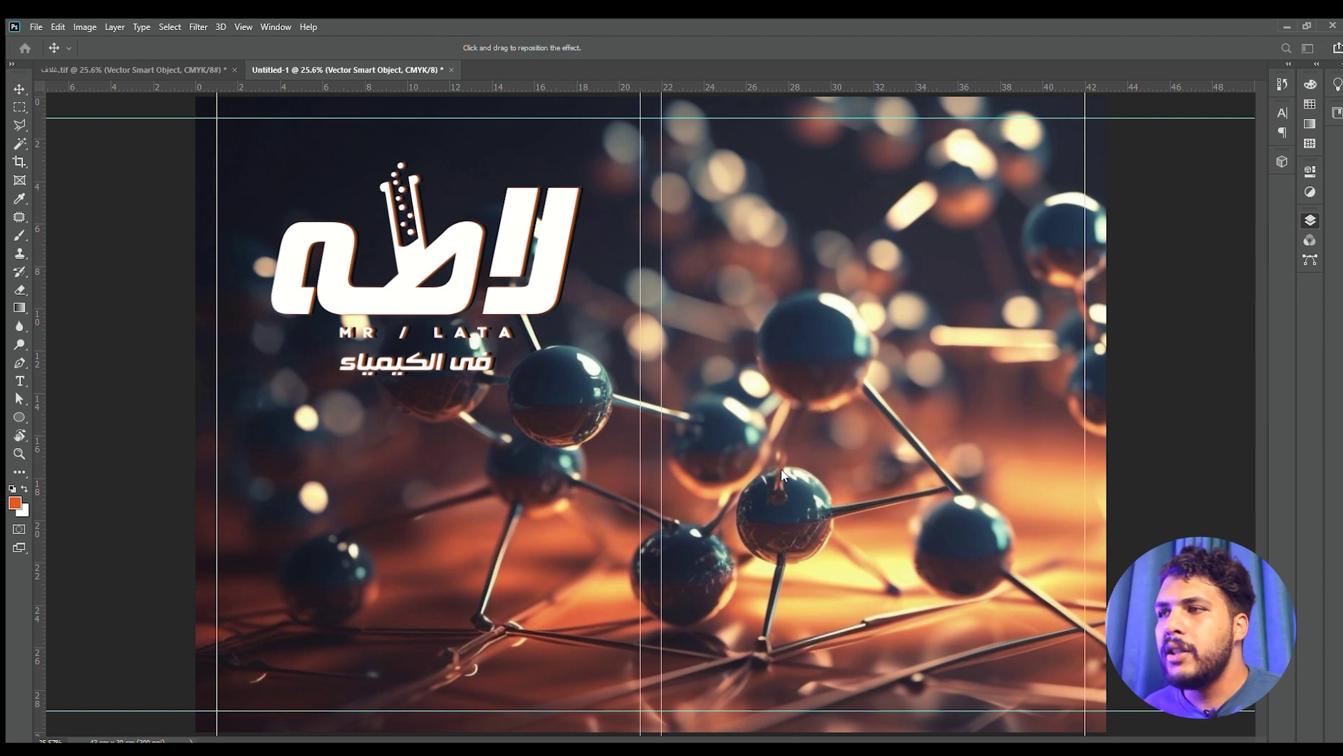
pyautogui.moveTo(781, 468)
pyautogui.mouseDown()
pyautogui.moveTo(779, 485)
pyautogui.moveTo(784, 474)
pyautogui.mouseUp()
pyautogui.press('Return')
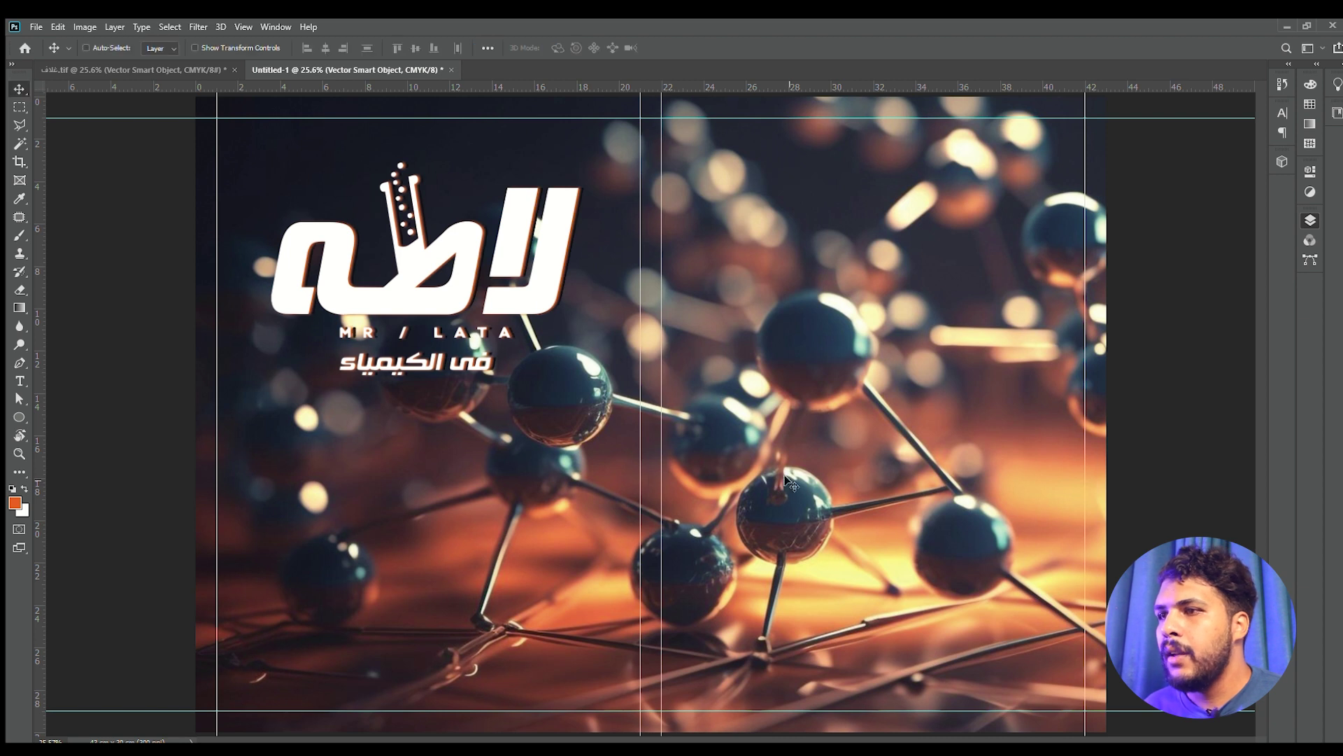
# Copy the white "Keep Calm" slogan lines and the orange "is Her" line from the finished cover to below the logo
pyautogui.click(166, 73)
pyautogui.keyDown('ctrl'); pyautogui.click(452, 487); pyautogui.keyUp('ctrl')
pyautogui.moveTo(451, 488); pyautogui.dragTo(541, 421)
pyautogui.press('v')
pyautogui.keyDown('ctrl'); pyautogui.click(467, 384); pyautogui.keyUp('ctrl')
pyautogui.keyDown('ctrl'); pyautogui.keyDown('shift'); pyautogui.click(456, 414); pyautogui.keyUp('shift'); pyautogui.keyUp('ctrl')
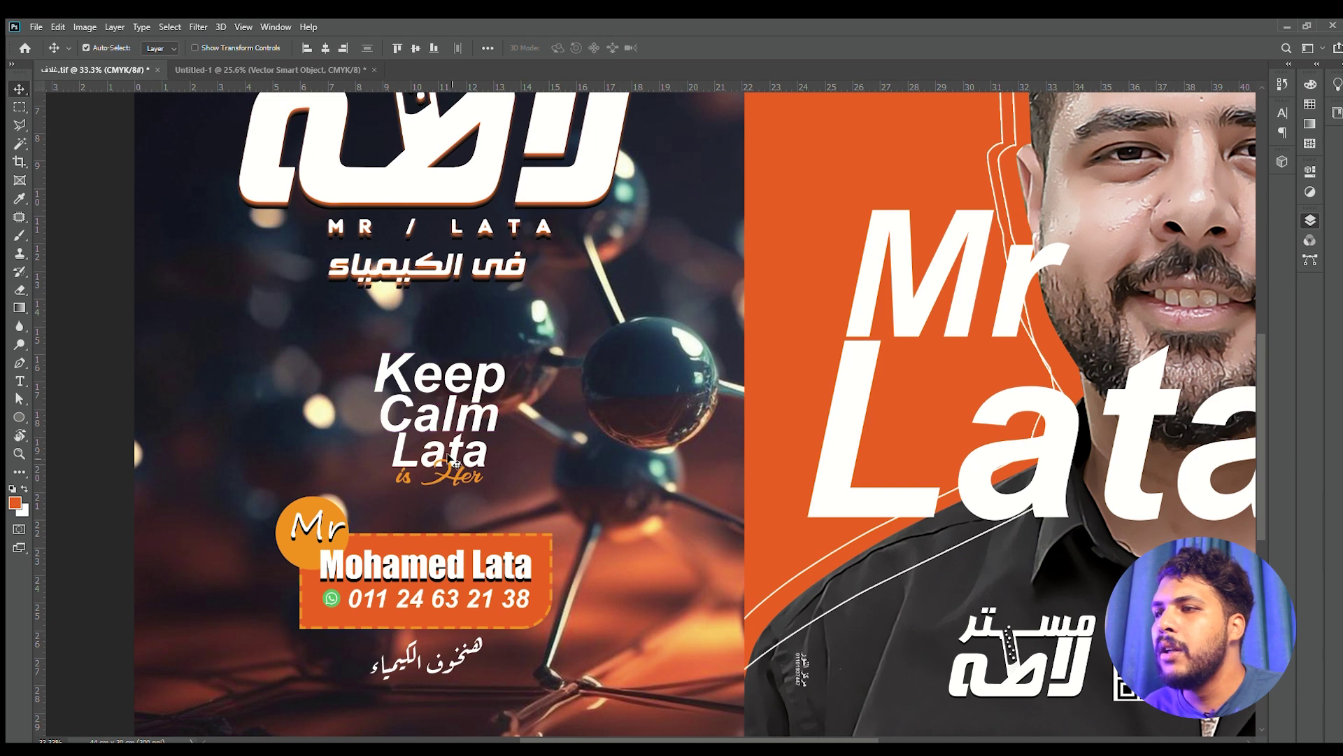
pyautogui.keyDown('ctrl'); pyautogui.keyDown('shift'); pyautogui.click(460, 452); pyautogui.keyUp('shift'); pyautogui.keyUp('ctrl')
pyautogui.moveTo(461, 474)
pyautogui.mouseDown()
pyautogui.moveTo(303, 68)
pyautogui.moveTo(464, 577)
pyautogui.moveTo(630, 420)
pyautogui.moveTo(711, 400)
pyautogui.moveTo(445, 455)
pyautogui.moveTo(480, 464)
pyautogui.mouseUp()
# Check the font and size settings of the slogan's "Keep" text
pyautogui.press('t')
pyautogui.hotkey('ctrl', '+')
pyautogui.click(385, 464)
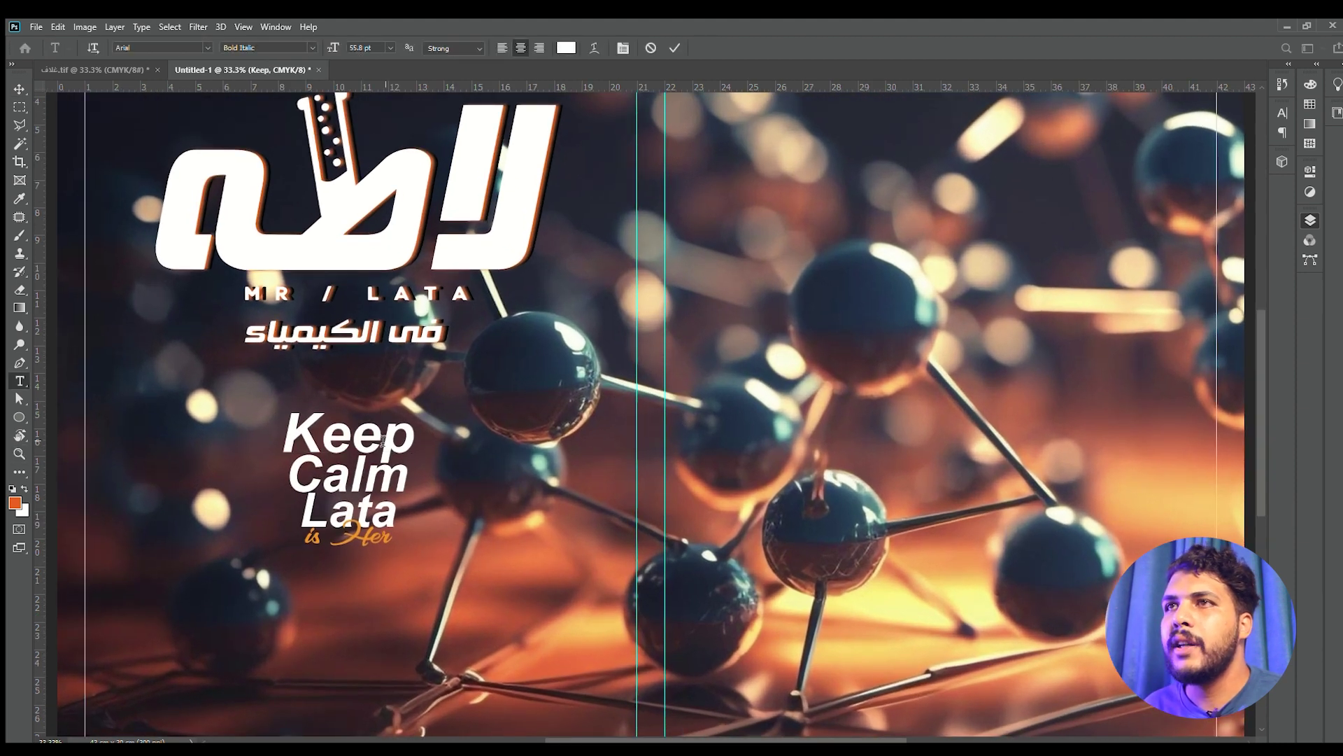
pyautogui.hotkey('ctrl', 'a')
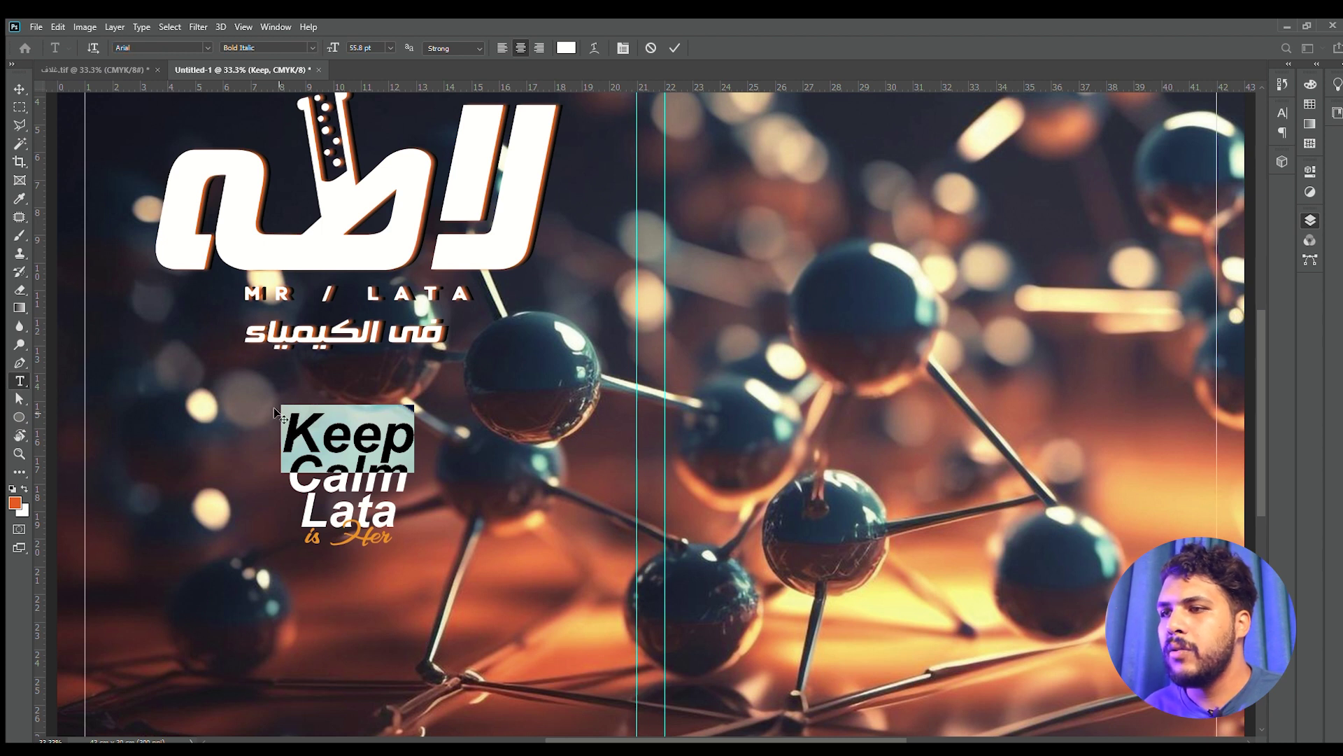
pyautogui.hotkey('ctrl', 'Return')
pyautogui.press('v')
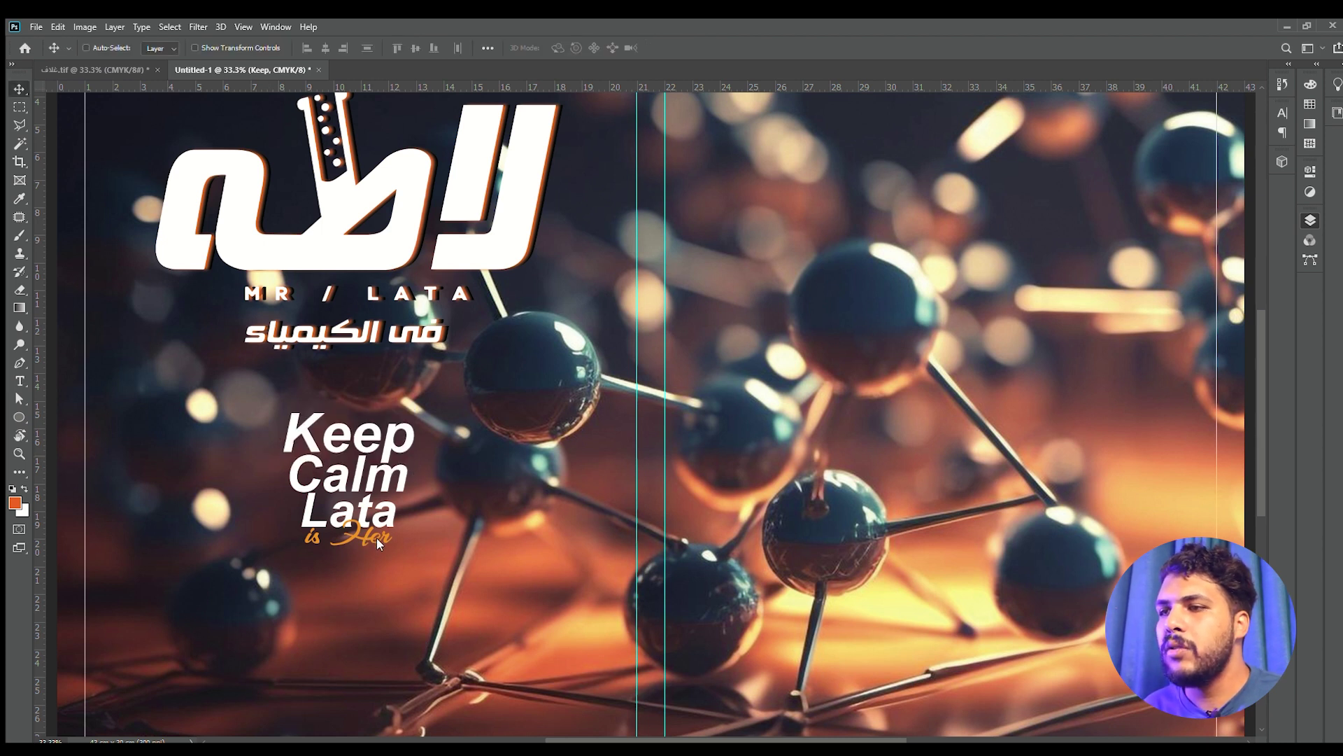
# Check the font and color settings of the orange "is Her" text
pyautogui.press('t')
pyautogui.click(351, 541)
pyautogui.hotkey('ctrl', 'a')
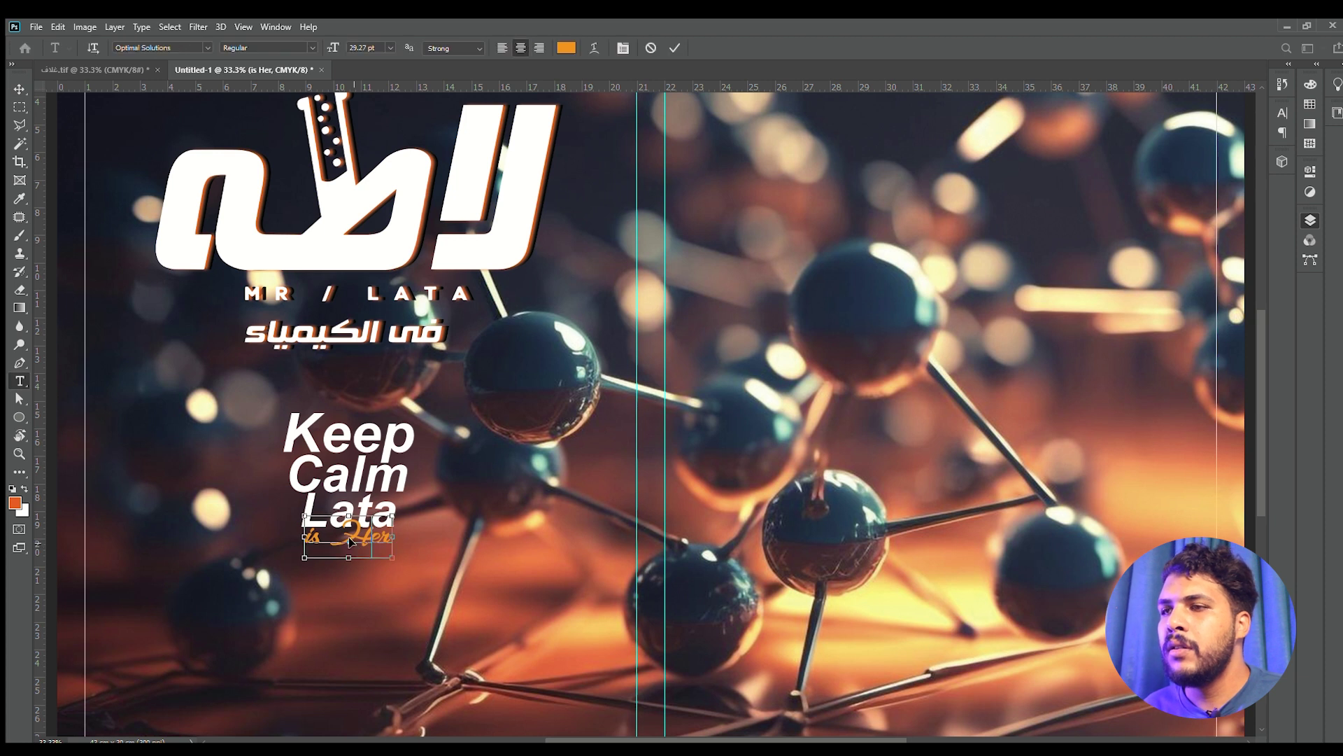
pyautogui.hotkey('ctrl', 'Return')
pyautogui.press('v')
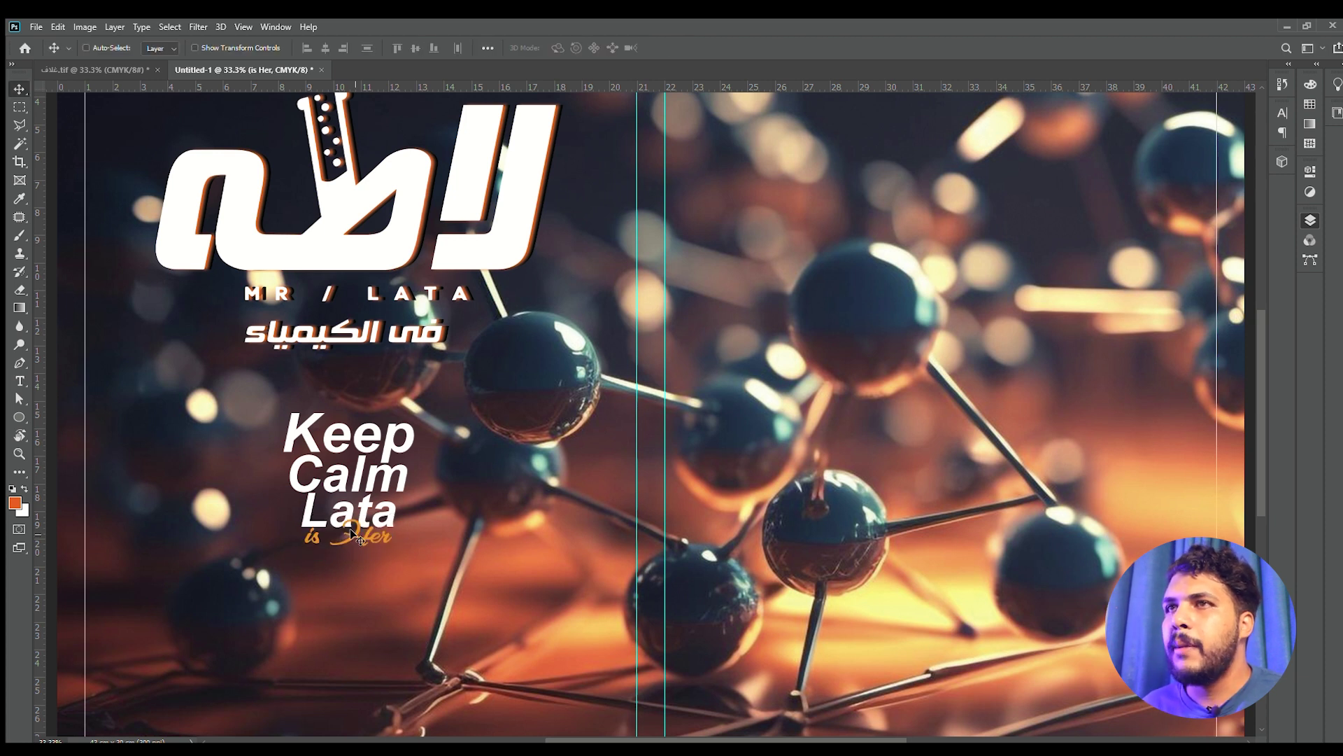
pyautogui.hotkey('ctrl', '-')
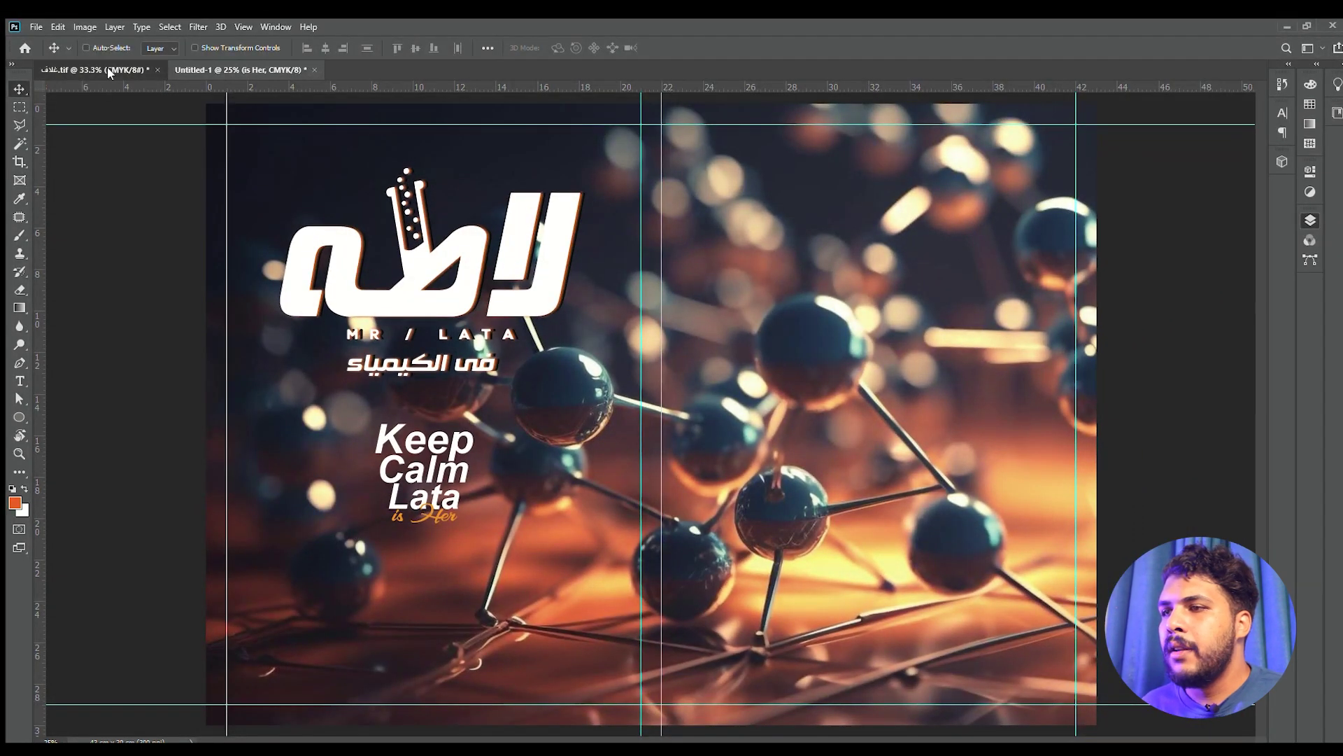
# Copy the orange rectangle with the dashed border from the finished cover to below the slogan in the new document
pyautogui.click(94, 69)
pyautogui.press('z')
pyautogui.click(434, 570)
pyautogui.moveTo(384, 637); pyautogui.dragTo(522, 431)
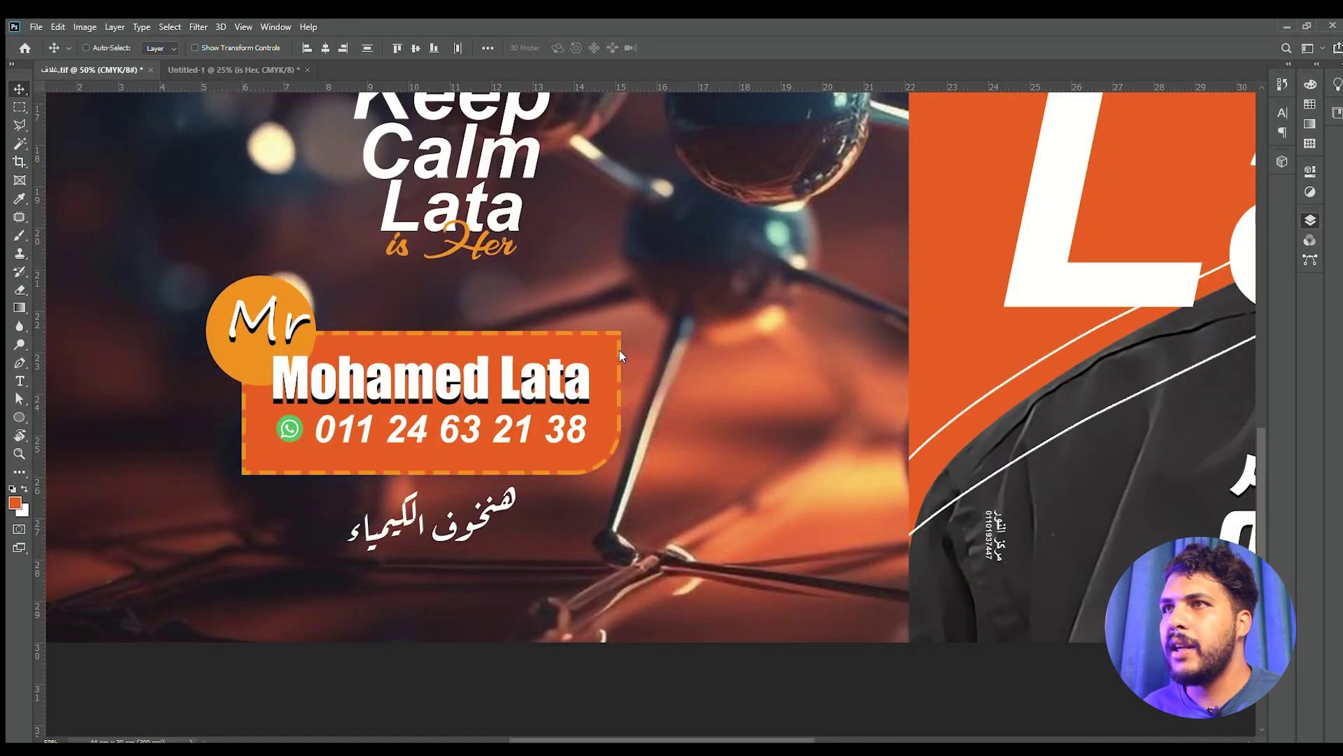
pyautogui.moveTo(618, 351); pyautogui.dragTo(533, 578)
pyautogui.moveTo(717, 404); pyautogui.dragTo(488, 602)
pyautogui.press('z')
pyautogui.click(401, 604)
pyautogui.click(343, 463)
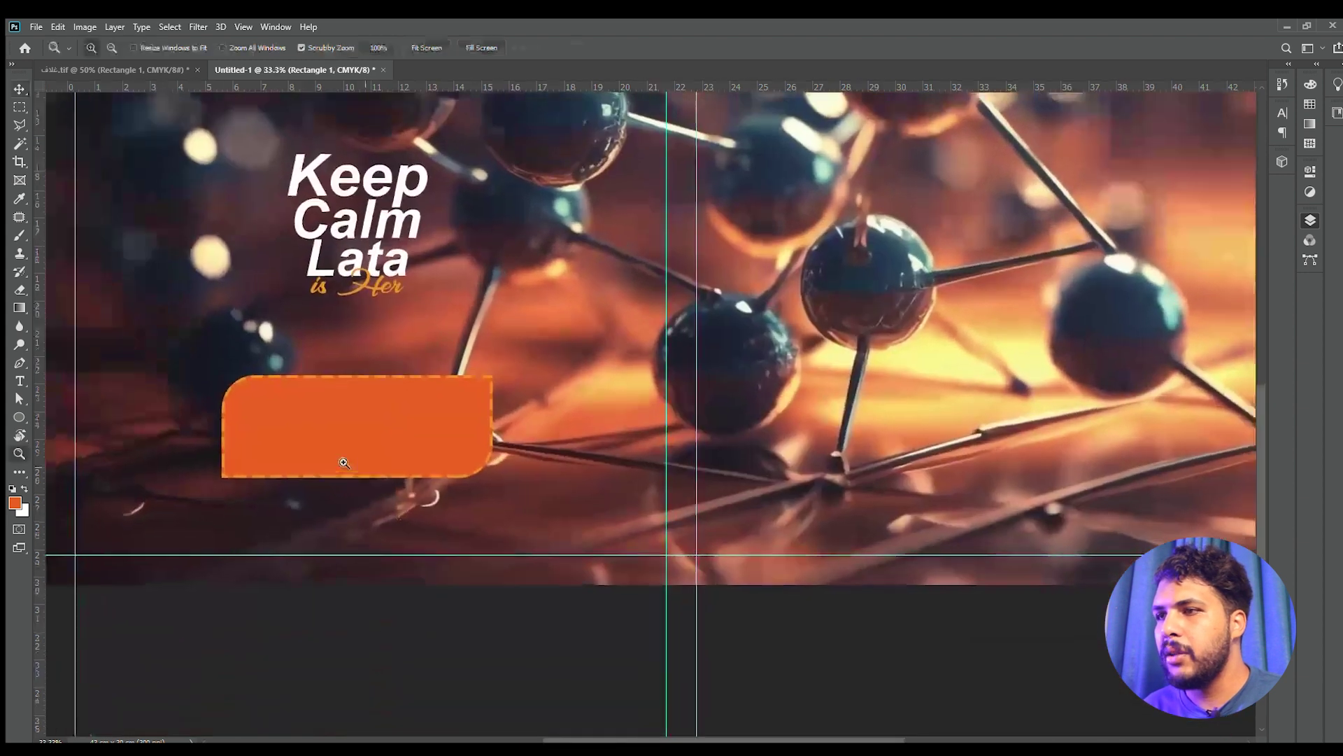
pyautogui.click(343, 463)
# Try solid and dotted stroke styles on the orange rectangle's border and set it back to dashed
pyautogui.press('v')
pyautogui.press('u')
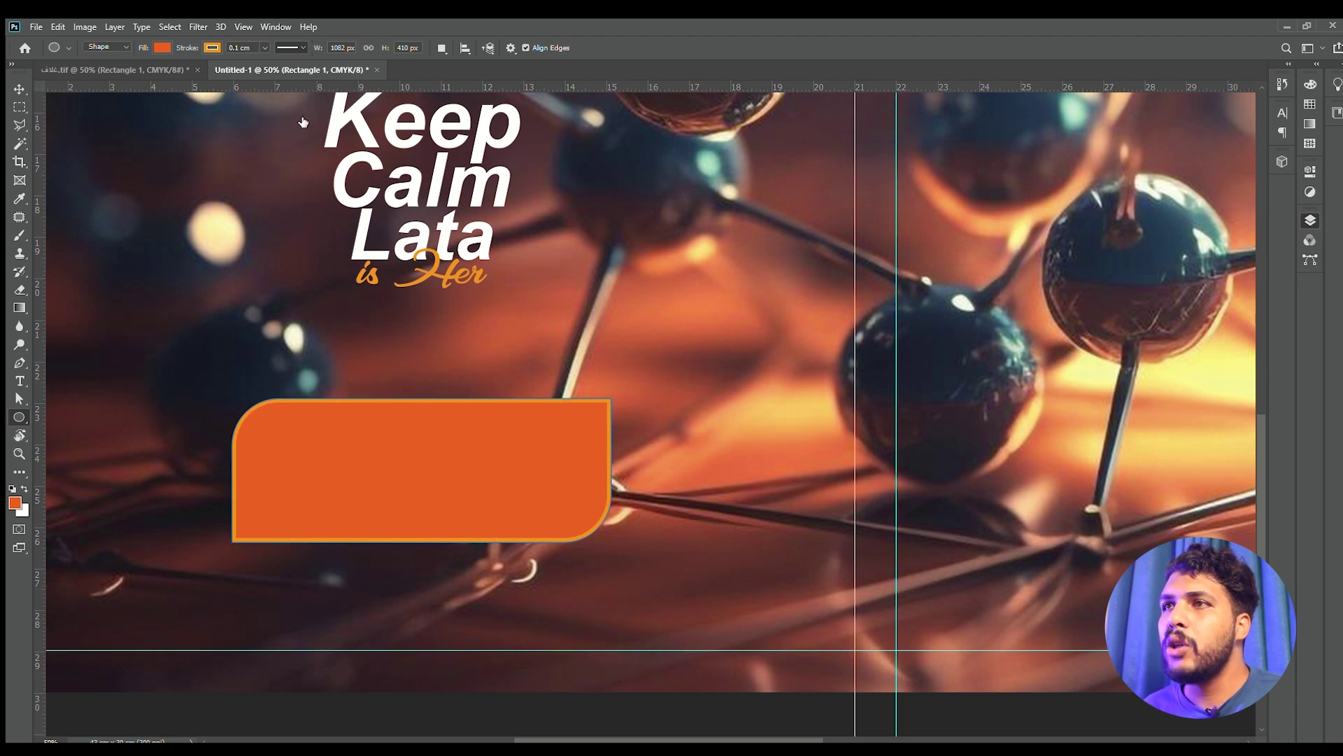
pyautogui.click(278, 137)
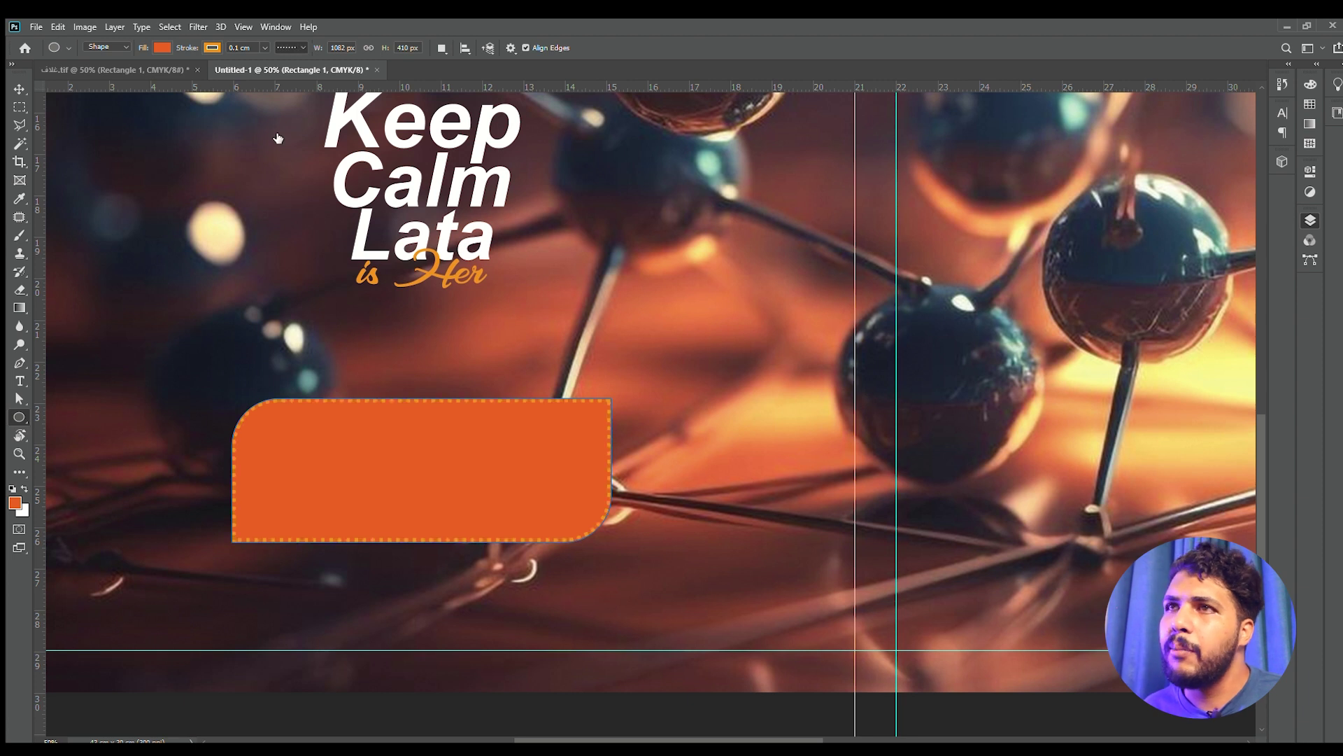
pyautogui.click(14, 88)
pyautogui.click(154, 67)
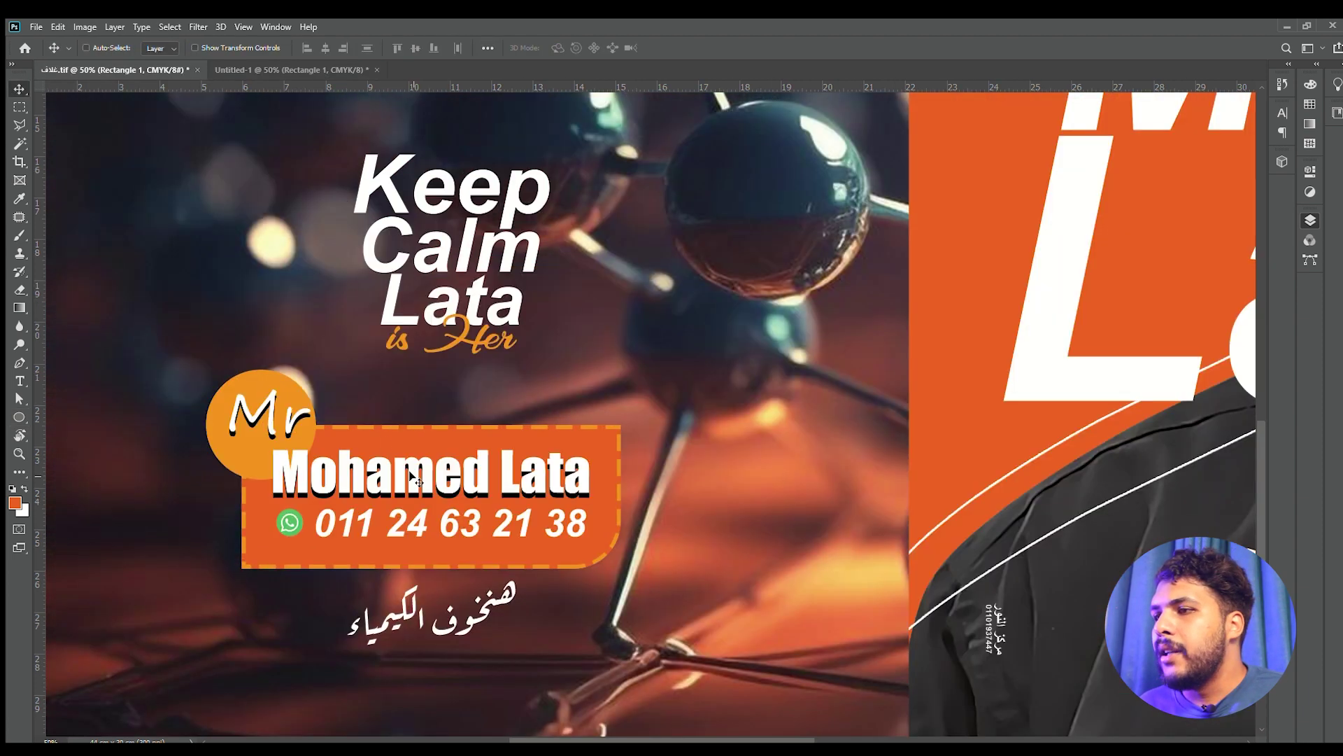
pyautogui.click(268, 73)
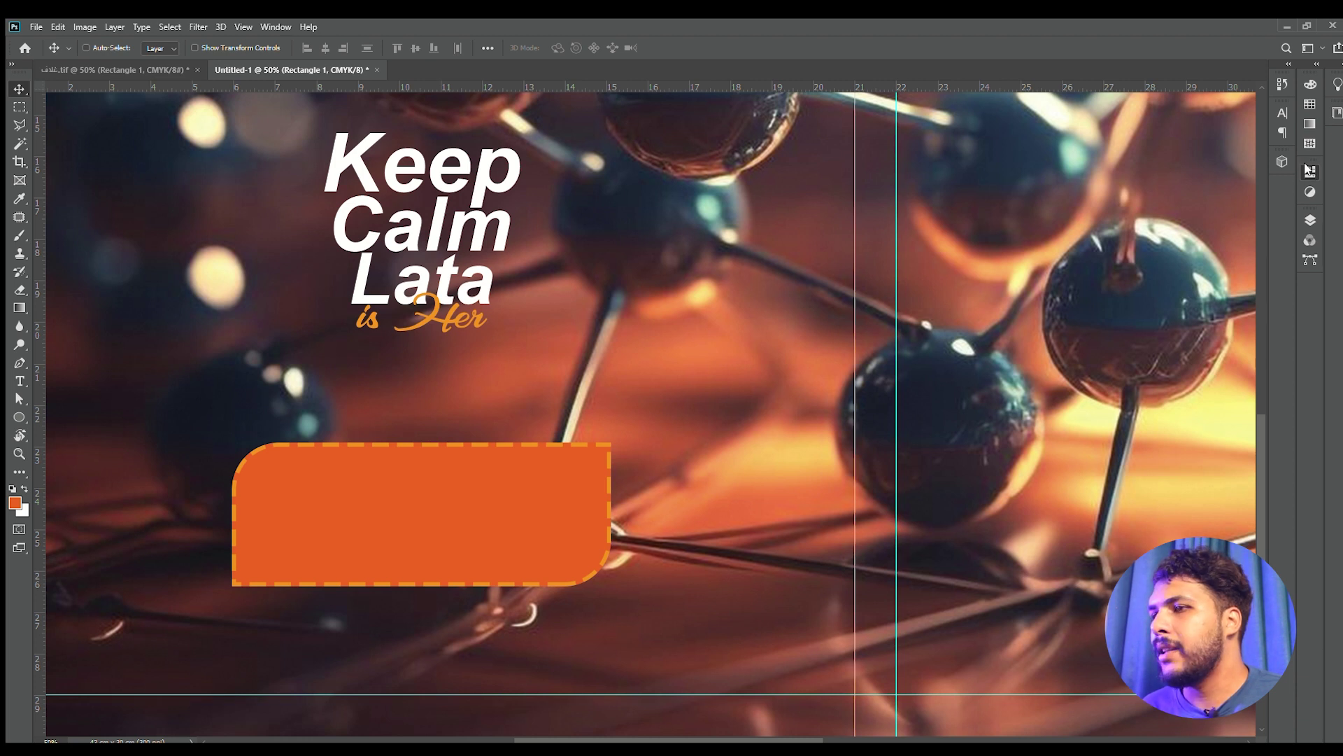
# Try rounder corners on the orange rectangle and undo the corner radius changes
pyautogui.moveTo(1111, 308); pyautogui.dragTo(1217, 299)
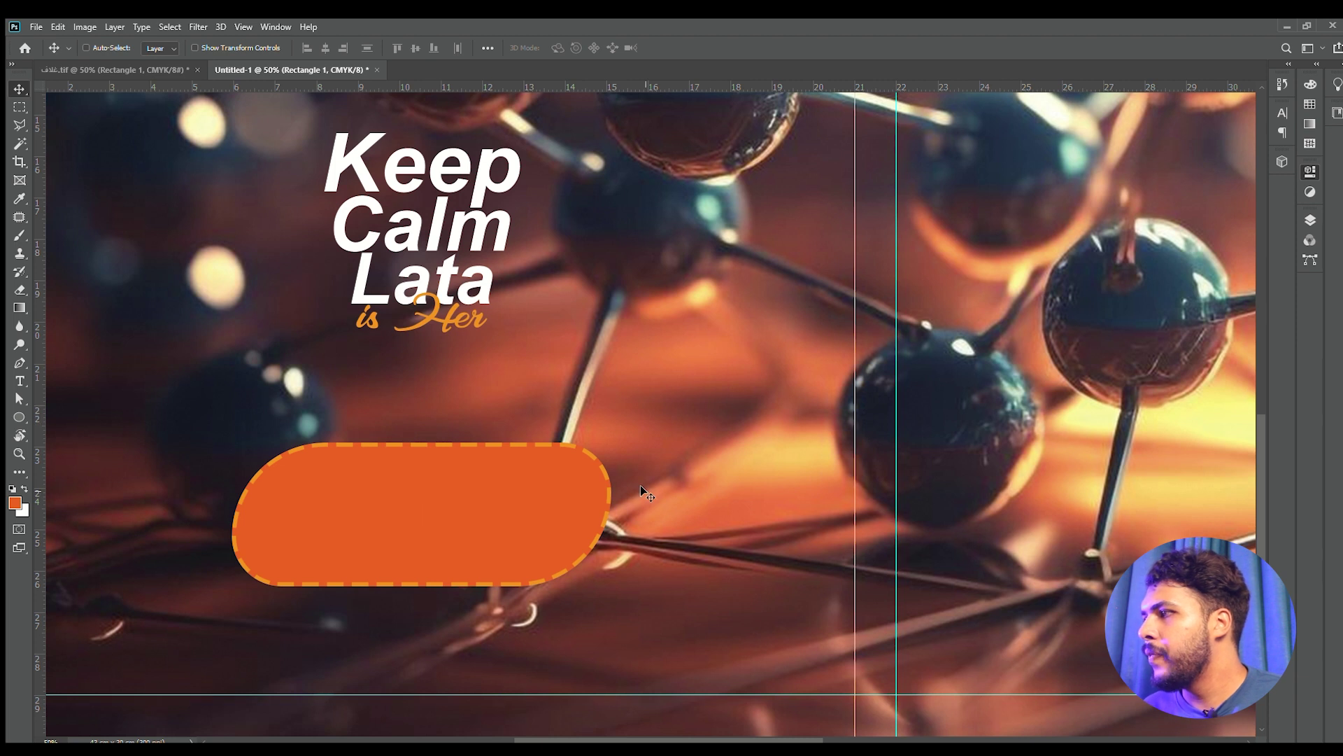
pyautogui.hotkey('ctrl', 'shift', 'z')
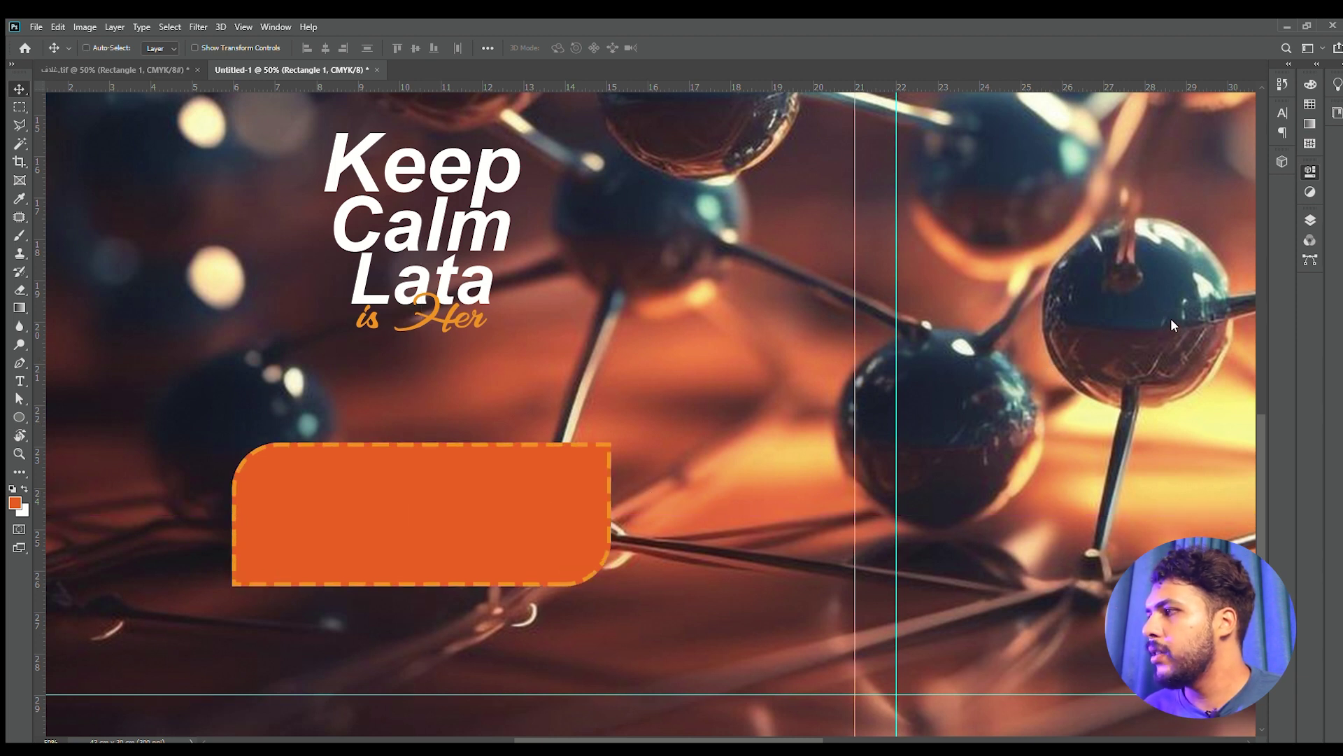
pyautogui.moveTo(1233, 309); pyautogui.dragTo(1340, 314)
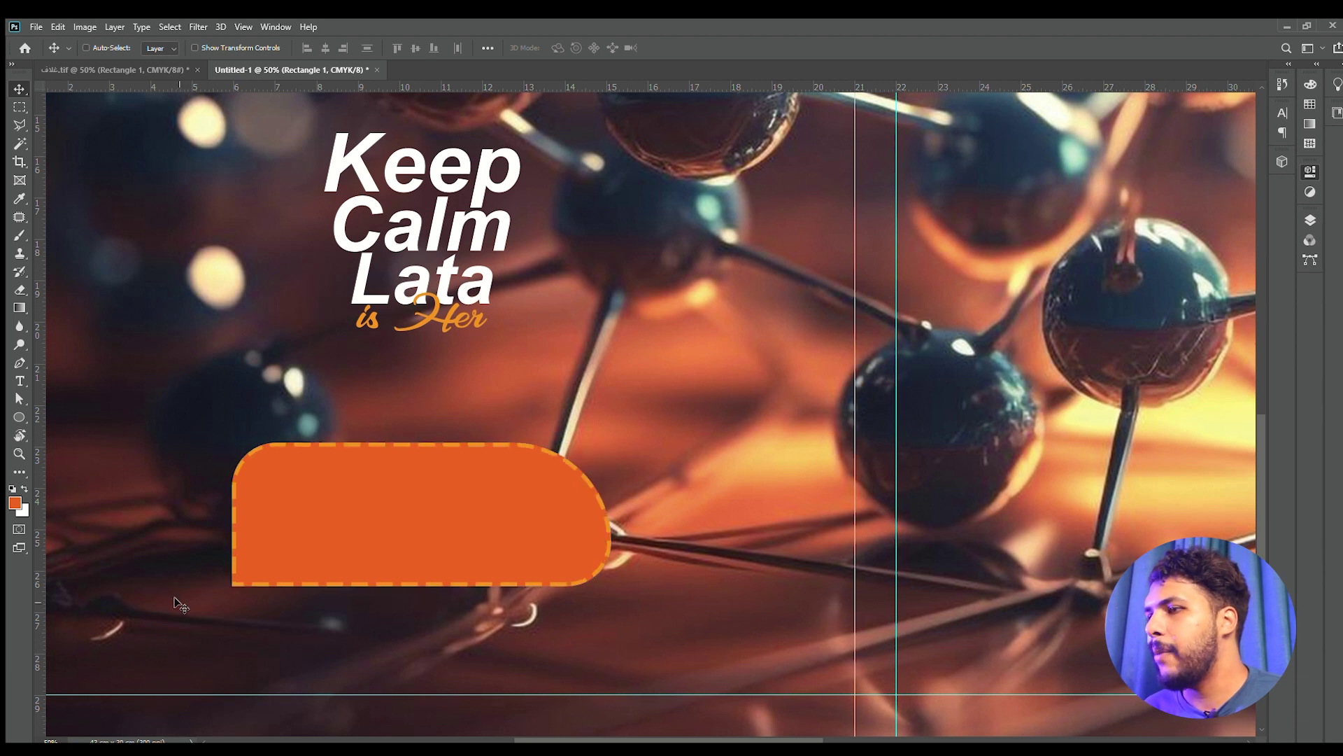
pyautogui.hotkey('ctrl', 'z')
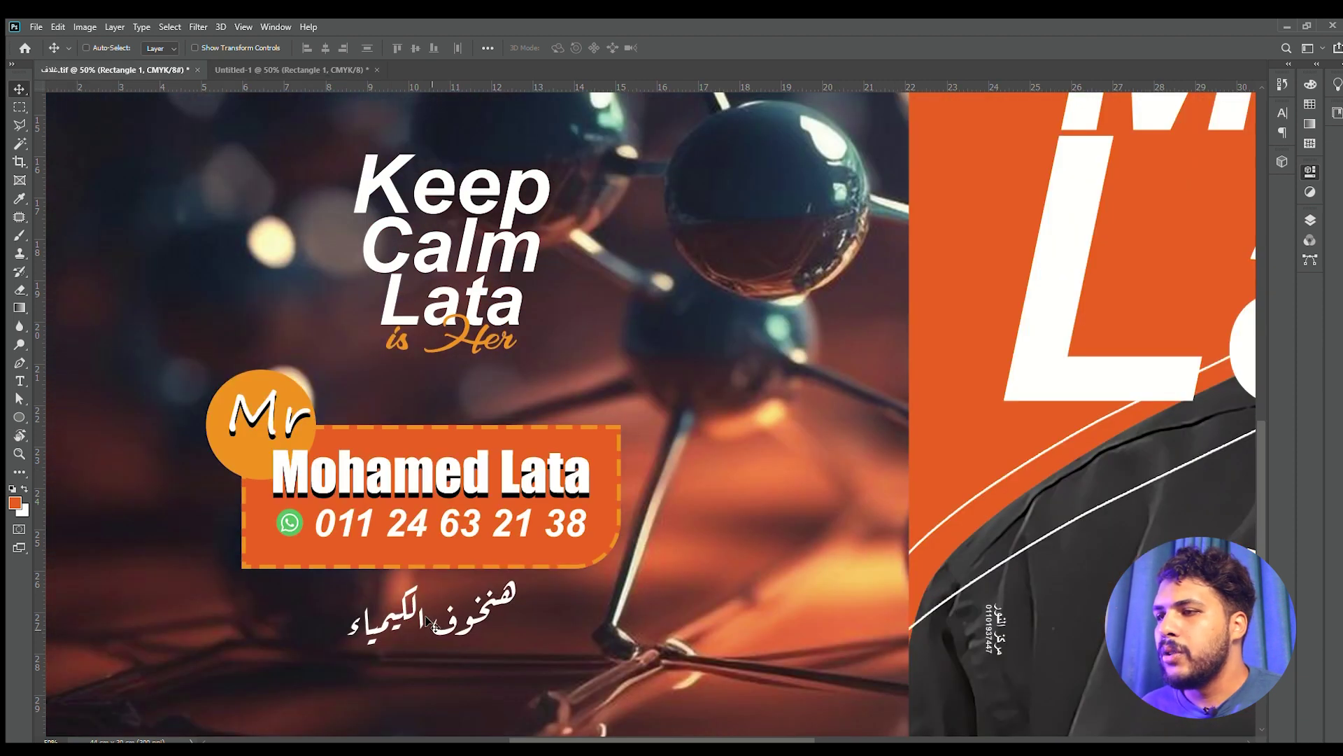
# Copy the teacher's name, the phone number line and the WhatsApp icon from the finished cover into the orange rectangle
pyautogui.hotkey('ctrl', 'Tab')
pyautogui.keyDown('ctrl'); pyautogui.click(471, 520); pyautogui.keyUp('ctrl')
pyautogui.keyDown('ctrl'); pyautogui.keyDown('shift'); pyautogui.click(485, 527); pyautogui.keyUp('shift'); pyautogui.keyUp('ctrl')
pyautogui.moveTo(296, 524); pyautogui.dragTo(387, 484)
pyautogui.moveTo(982, 117); pyautogui.dragTo(534, 516)
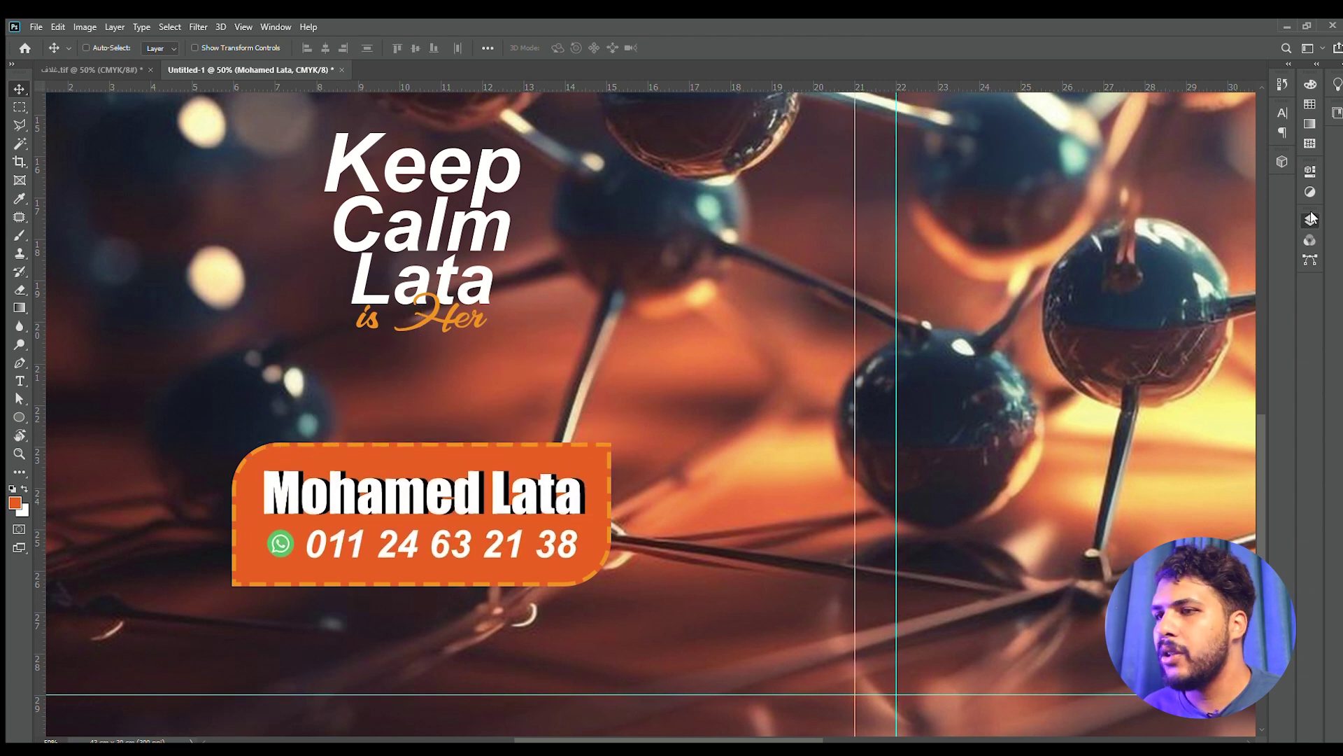
# Check the drop shadow in the layer style of the teacher's name text
pyautogui.doubleClick(1215, 356)
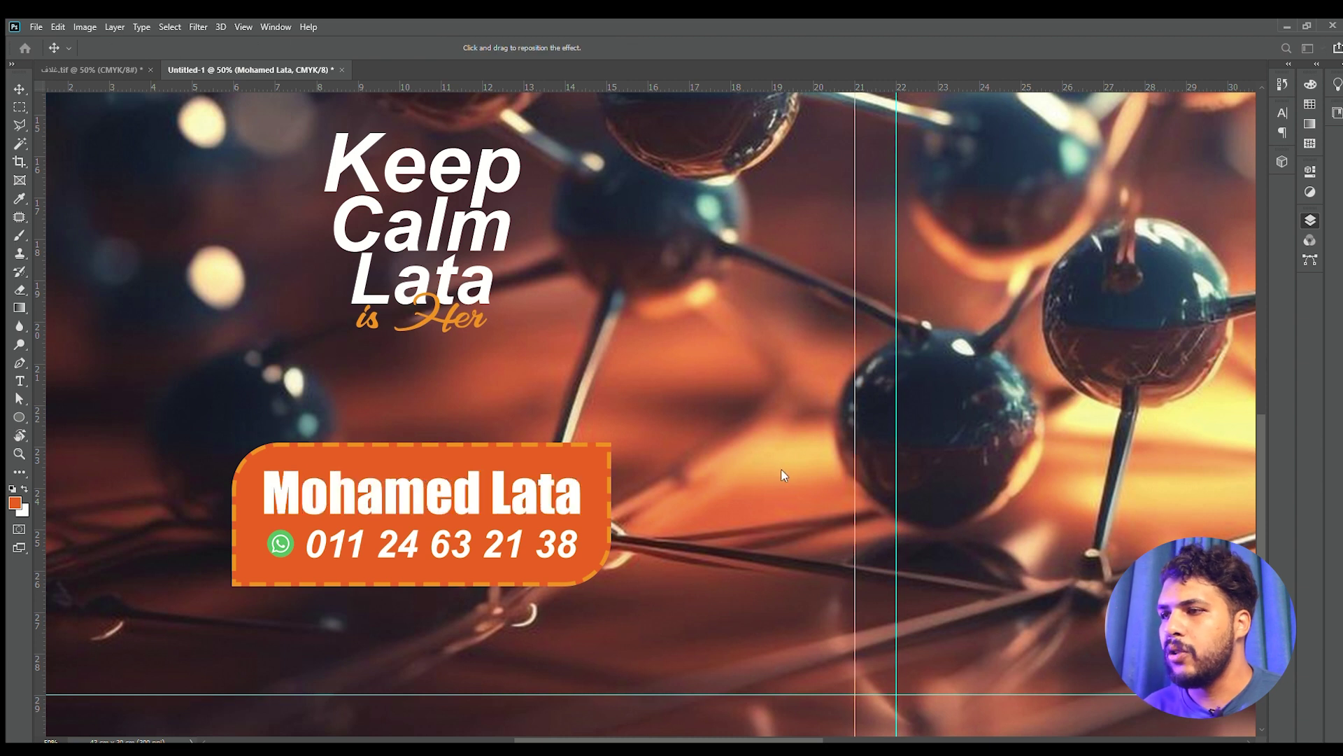
pyautogui.press('Return')
pyautogui.hotkey('ctrl', '0')
pyautogui.hotkey('ctrl', '-')
pyautogui.keyDown('ctrl'); pyautogui.click(528, 561); pyautogui.keyUp('ctrl')
pyautogui.moveTo(528, 562); pyautogui.dragTo(630, 403)
pyautogui.keyDown('ctrl'); pyautogui.click(474, 483); pyautogui.keyUp('ctrl')
pyautogui.moveTo(473, 476); pyautogui.dragTo(518, 505)
# Copy the orange circle with the "Mr" text from the finished cover to the upper-left corner of the contact box
pyautogui.click(85, 70)
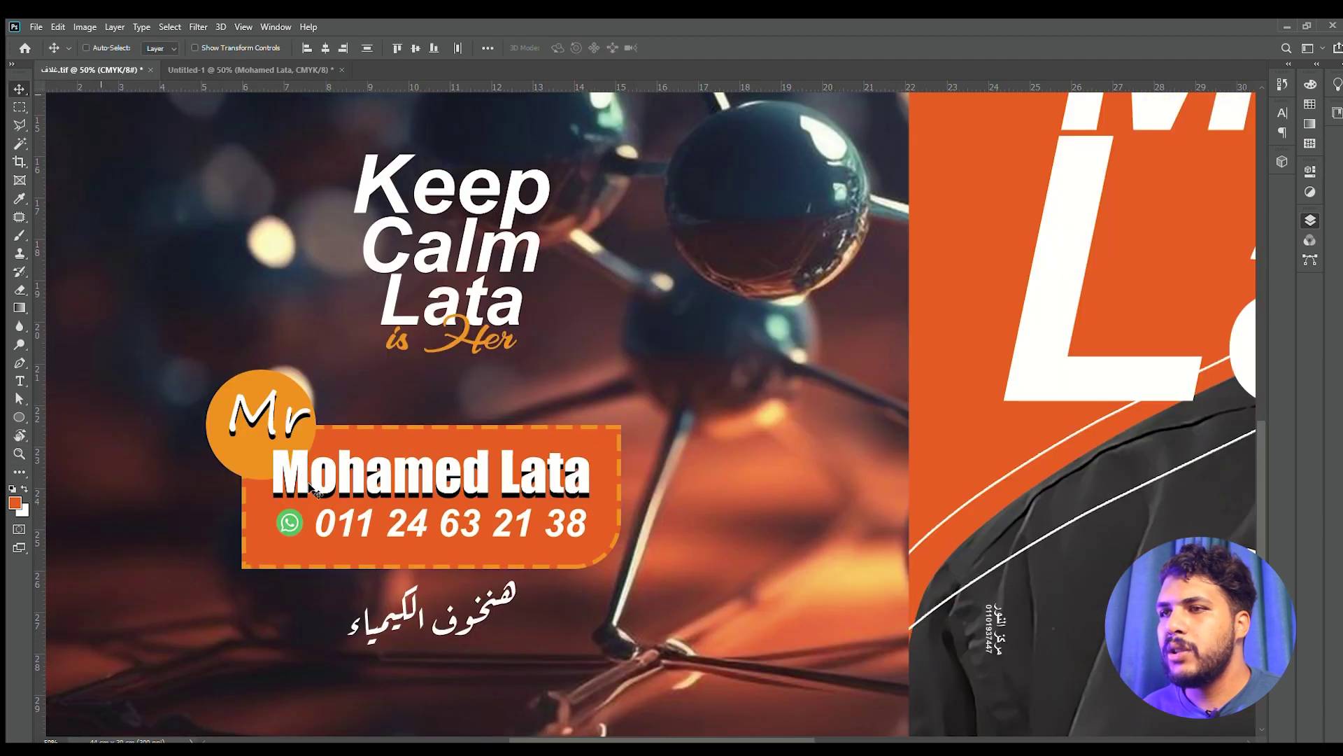
pyautogui.keyDown('ctrl'); pyautogui.click(265, 418); pyautogui.keyUp('ctrl')
pyautogui.moveTo(264, 392); pyautogui.dragTo(316, 445)
pyautogui.hotkey('ctrl', '+')
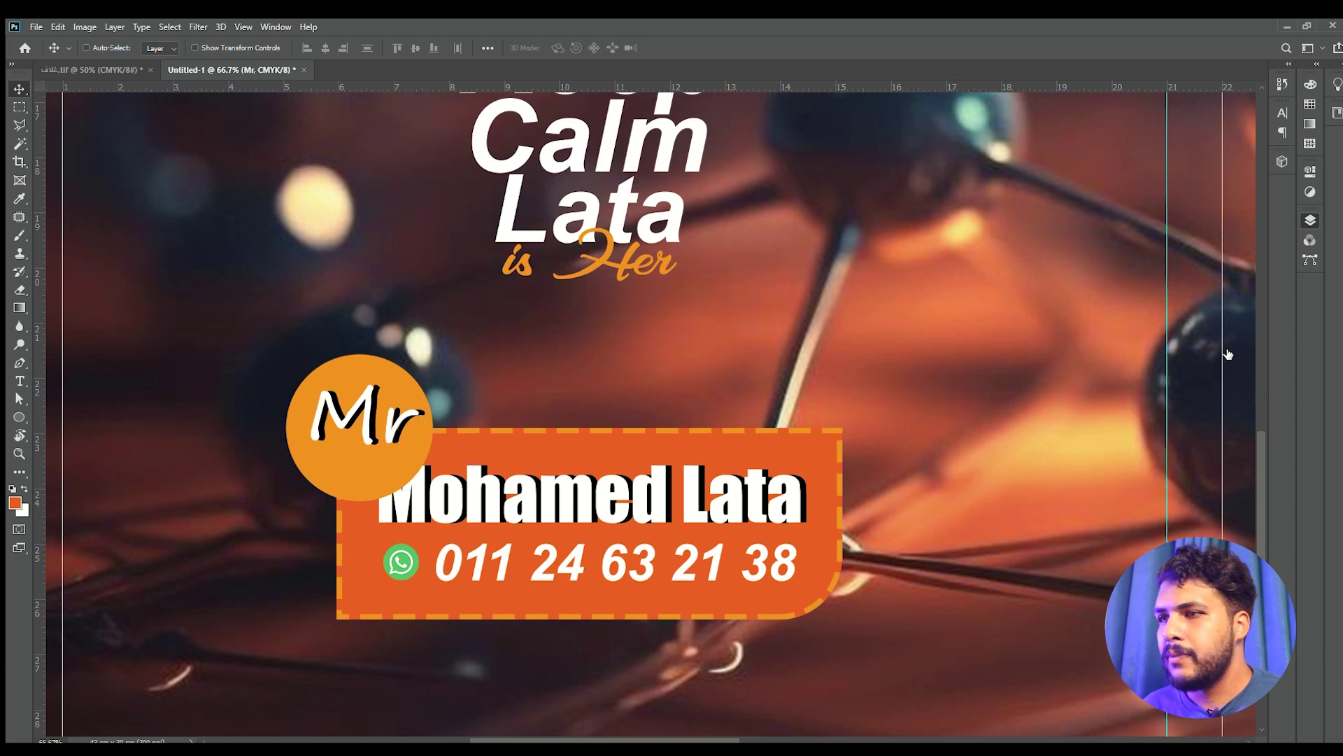
# Check the fill, stroke and size settings of the orange circle behind "Mr"
pyautogui.keyDown('ctrl'); pyautogui.click(402, 460); pyautogui.keyUp('ctrl')
pyautogui.click(19, 416)
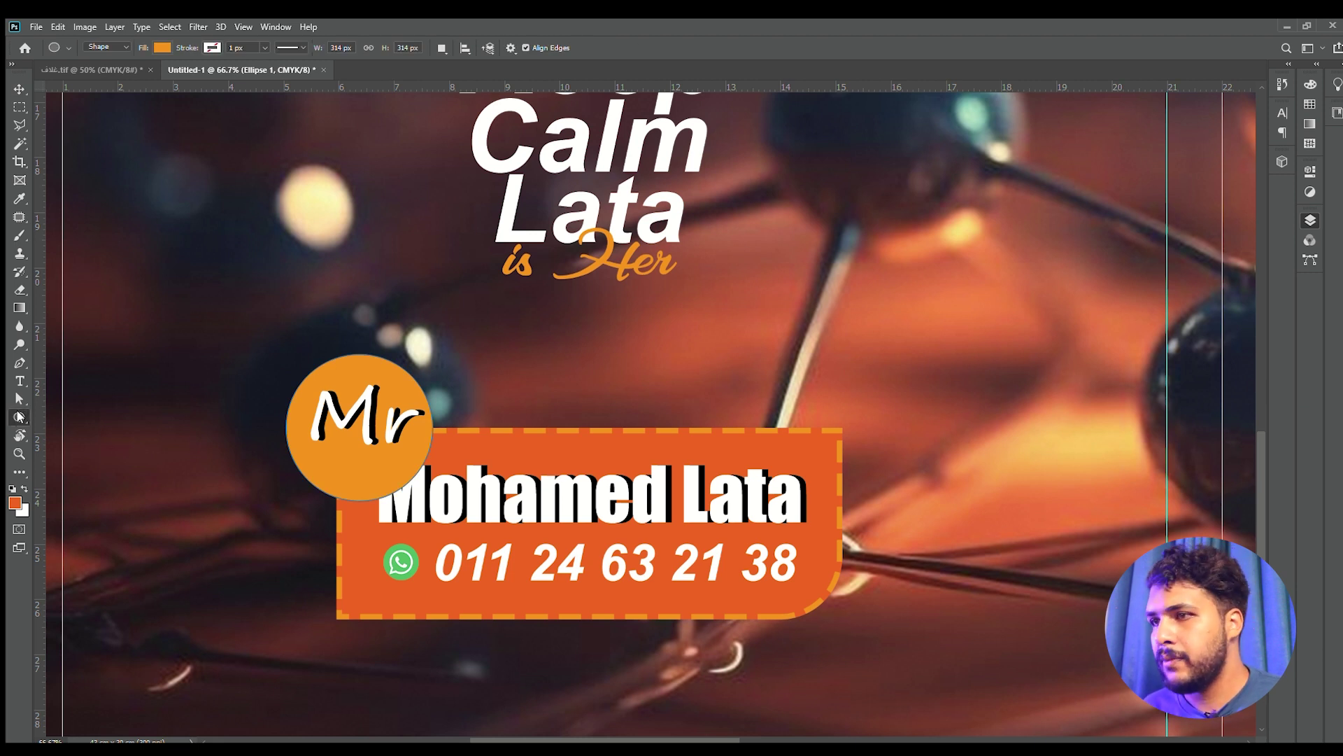
pyautogui.press('v')
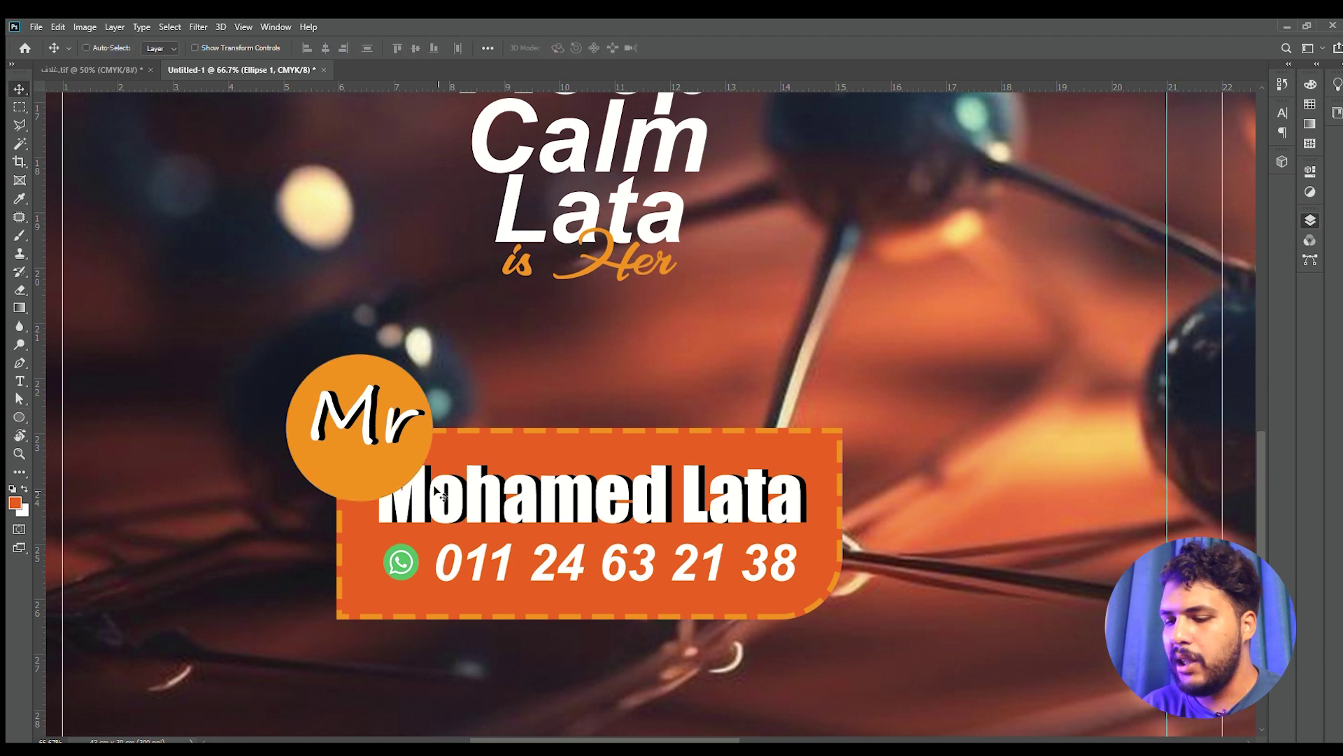
# Bring the teacher's name text in front of the orange circle
pyautogui.keyDown('ctrl'); pyautogui.click(668, 498); pyautogui.keyUp('ctrl')
pyautogui.hotkey('ctrl', ']')
pyautogui.hotkey('ctrl', ']')
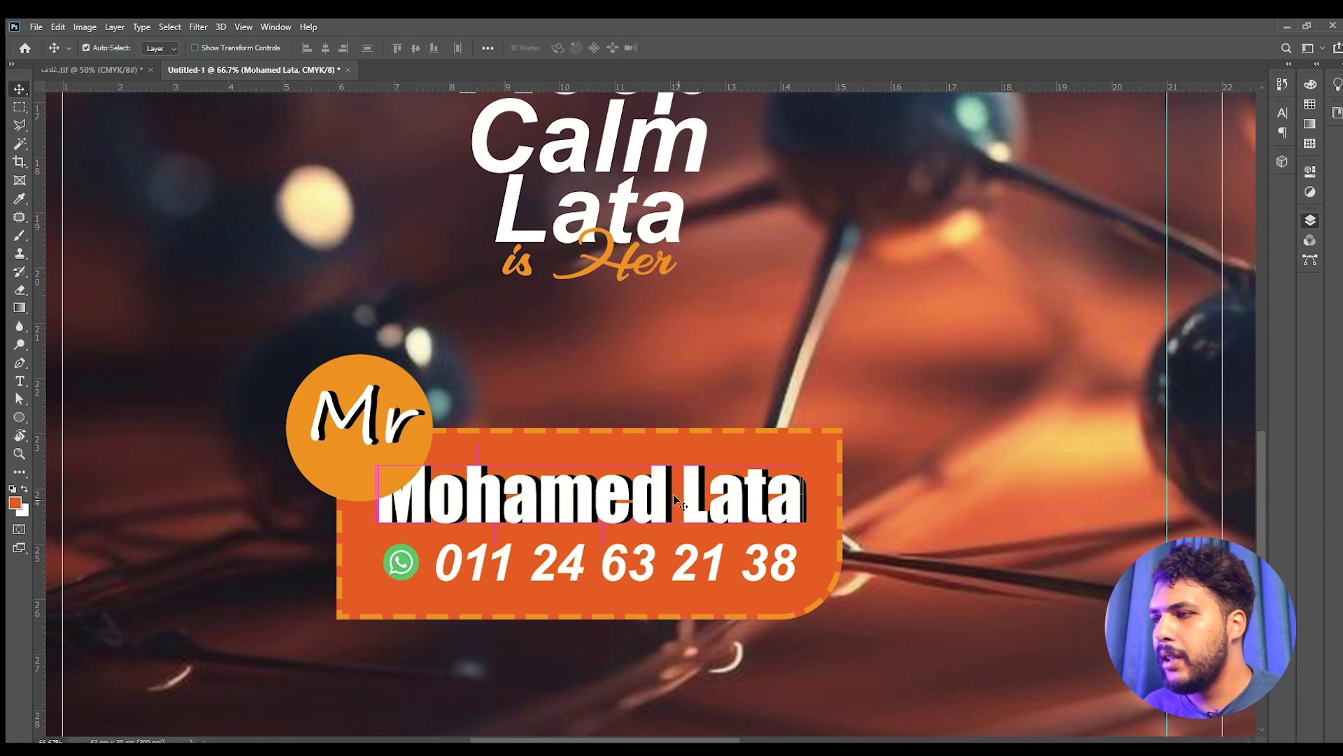
pyautogui.scroll(-5, 690, 570)
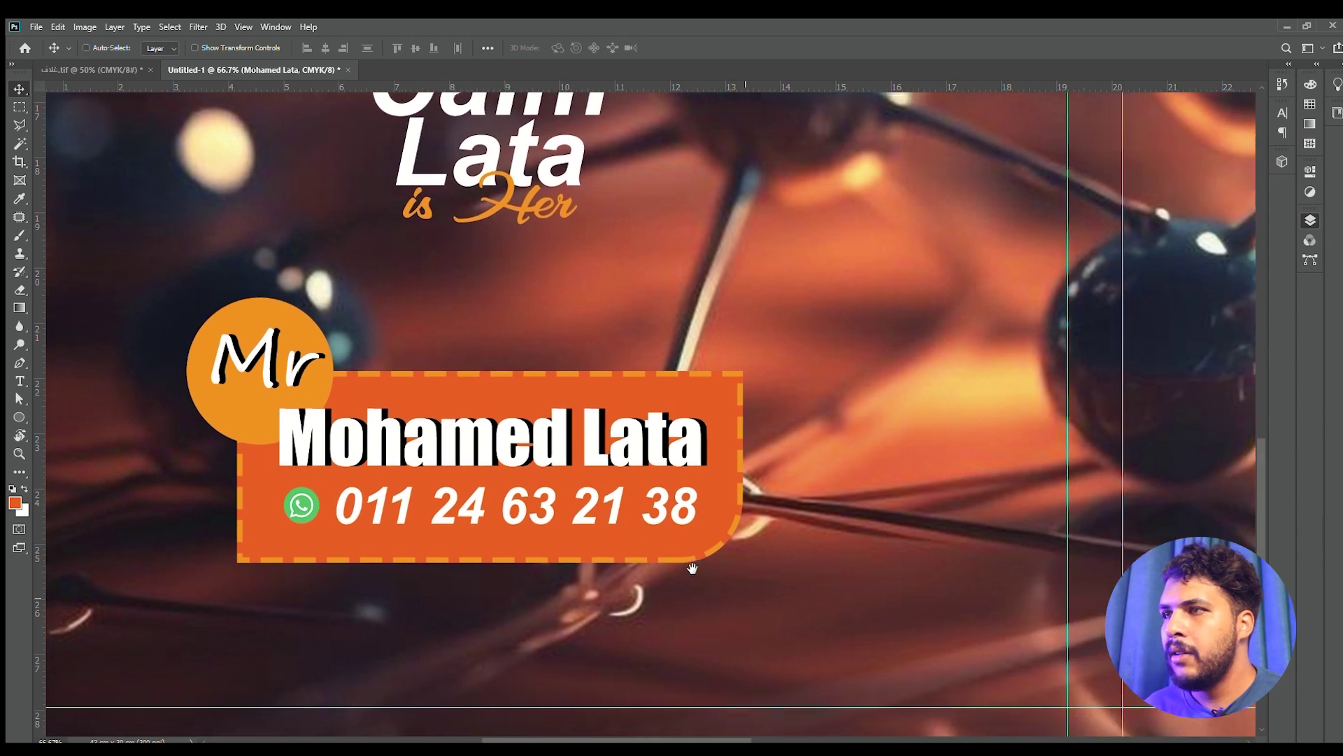
pyautogui.scroll(1, 691, 570)
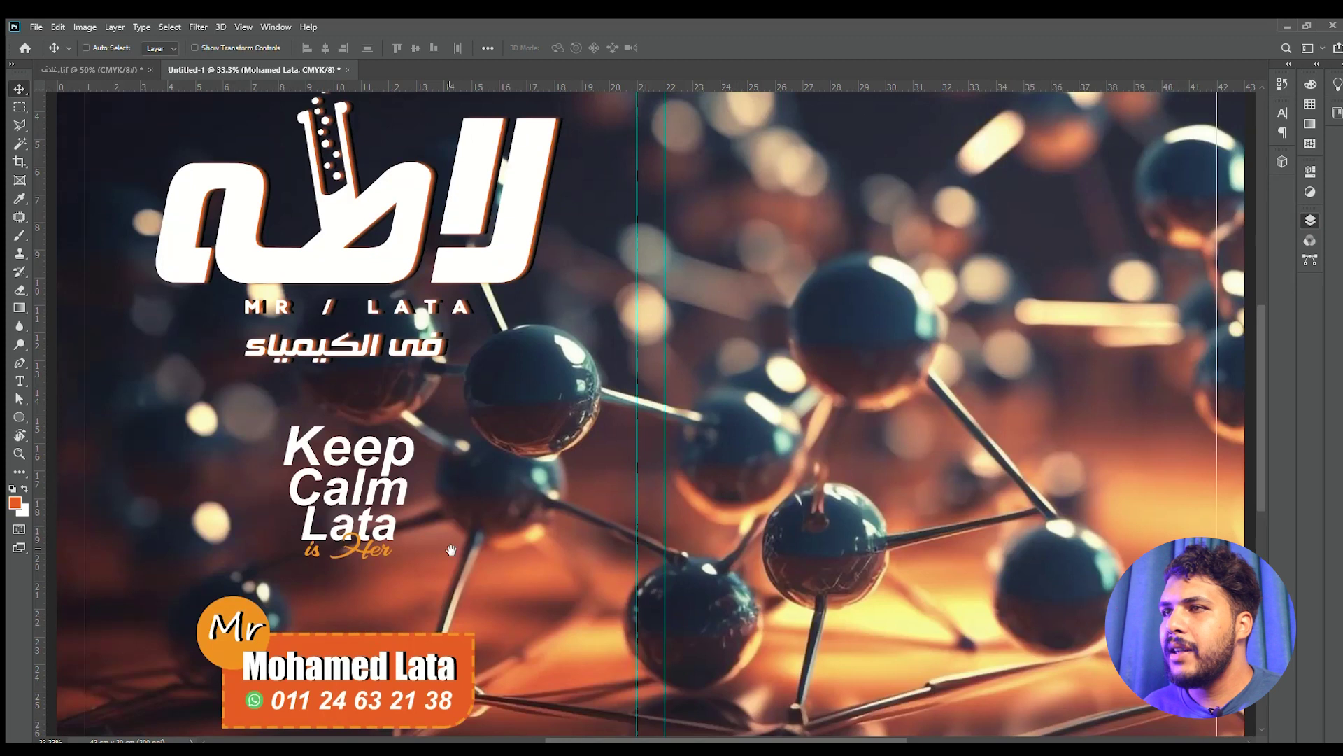
pyautogui.scroll(-1, 530, 472)
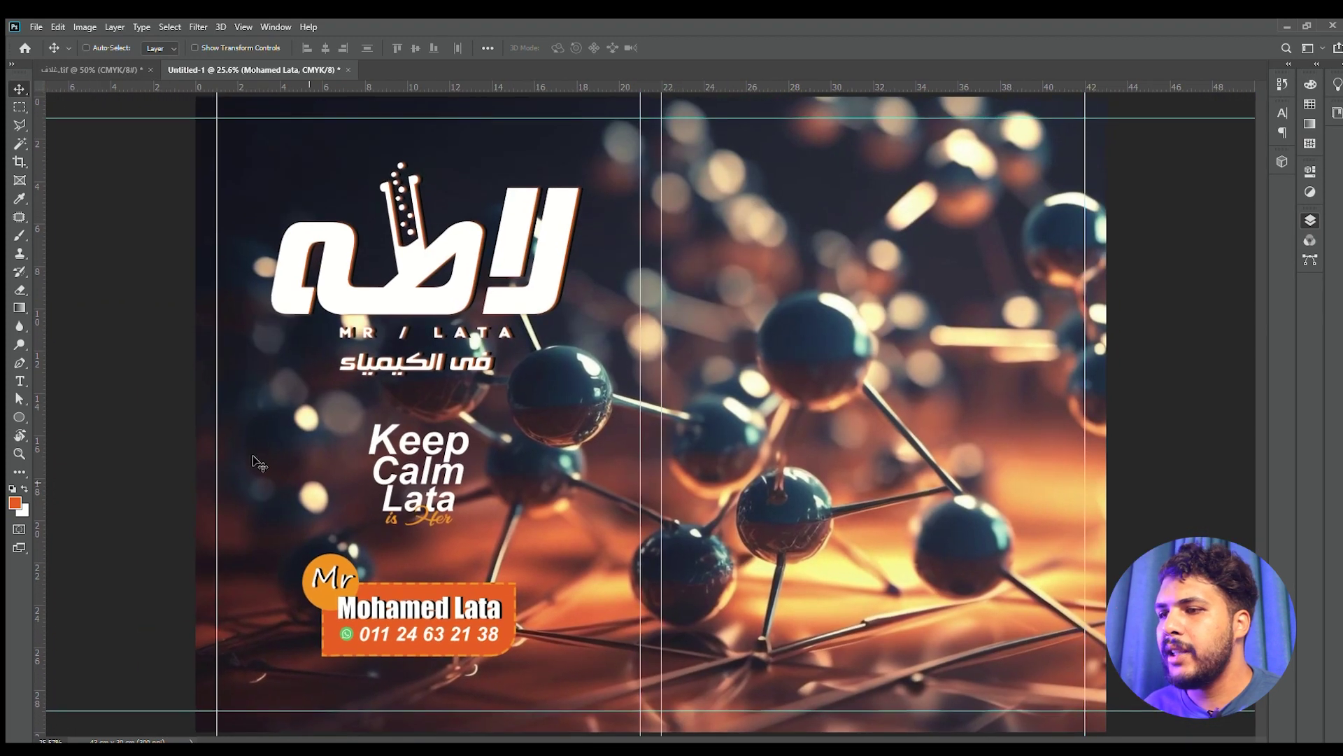
# Copy the white Arabic tagline "هنخوف الكيمياء" from the finished cover to just below the contact box
pyautogui.click(91, 69)
pyautogui.keyDown('ctrl'); pyautogui.click(426, 603); pyautogui.keyUp('ctrl')
pyautogui.moveTo(468, 699); pyautogui.dragTo(427, 570)
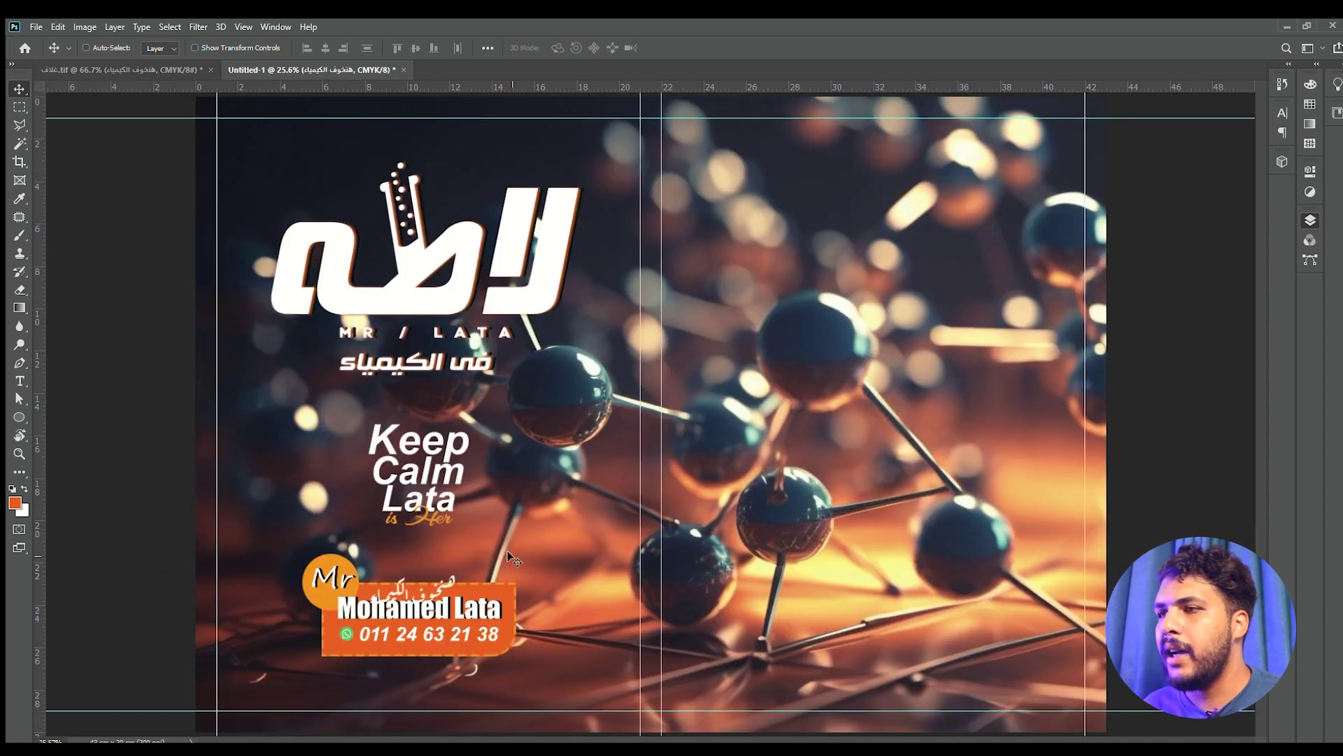
pyautogui.keyDown('ctrl'); pyautogui.click(458, 582); pyautogui.keyUp('ctrl')
pyautogui.moveTo(459, 586); pyautogui.dragTo(526, 506)
pyautogui.click(465, 441)
pyautogui.press('v')
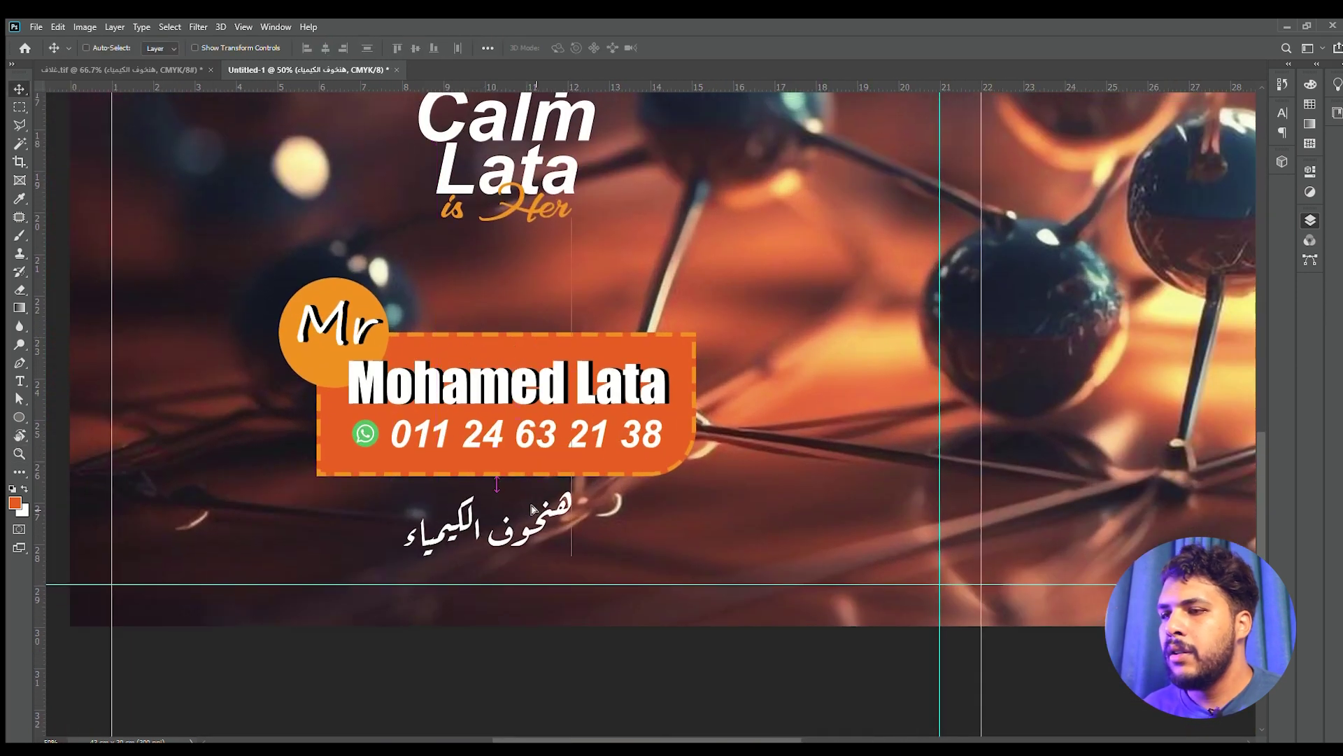
pyautogui.hotkey('ctrl', '0')
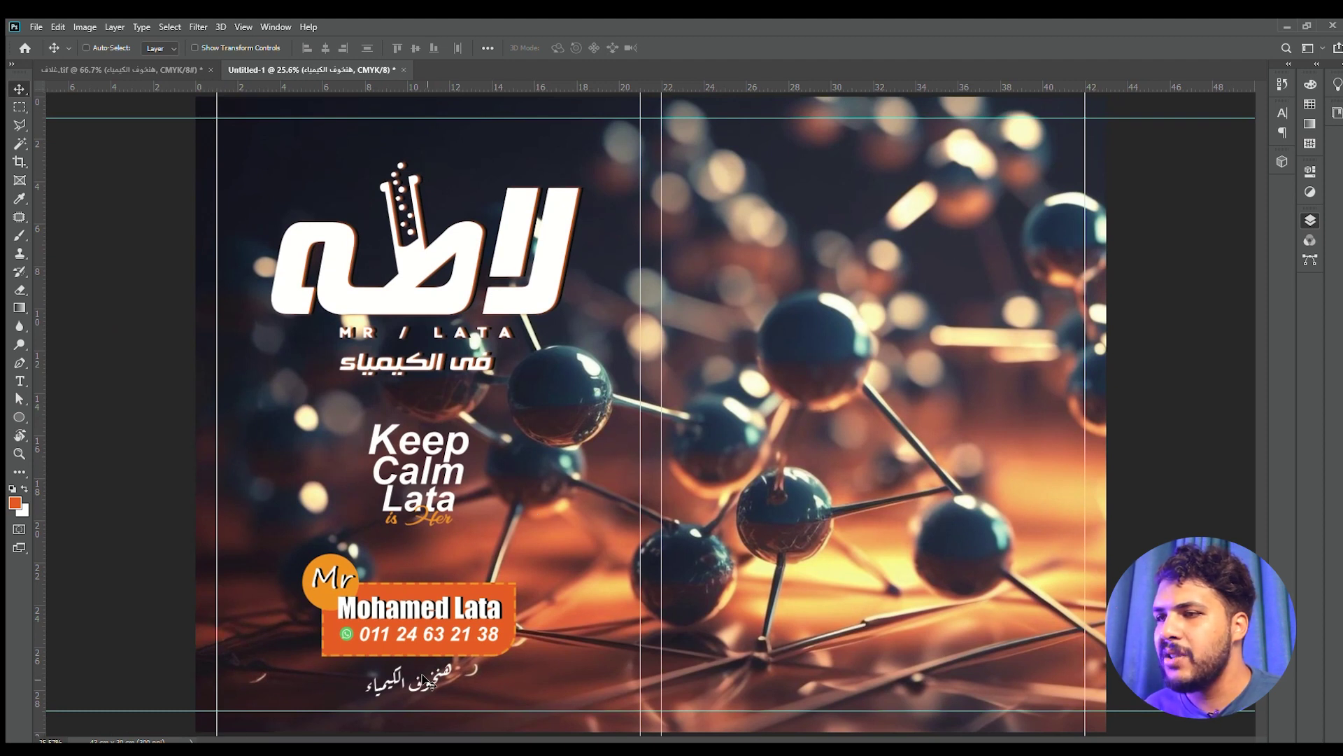
# Try the Arabic tagline across the bottom margin guide and move it back up inside the safe area
pyautogui.scroll(5, 431, 675)
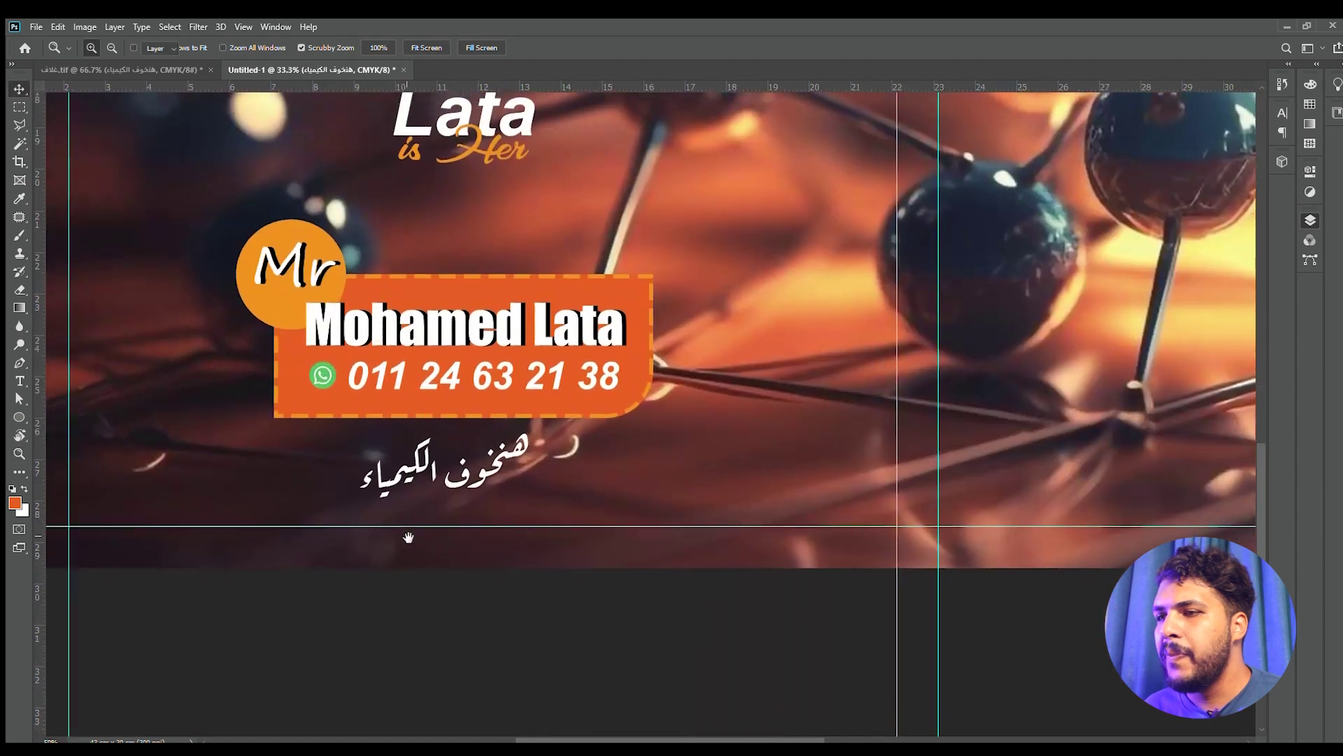
pyautogui.moveTo(524, 455); pyautogui.dragTo(524, 524)
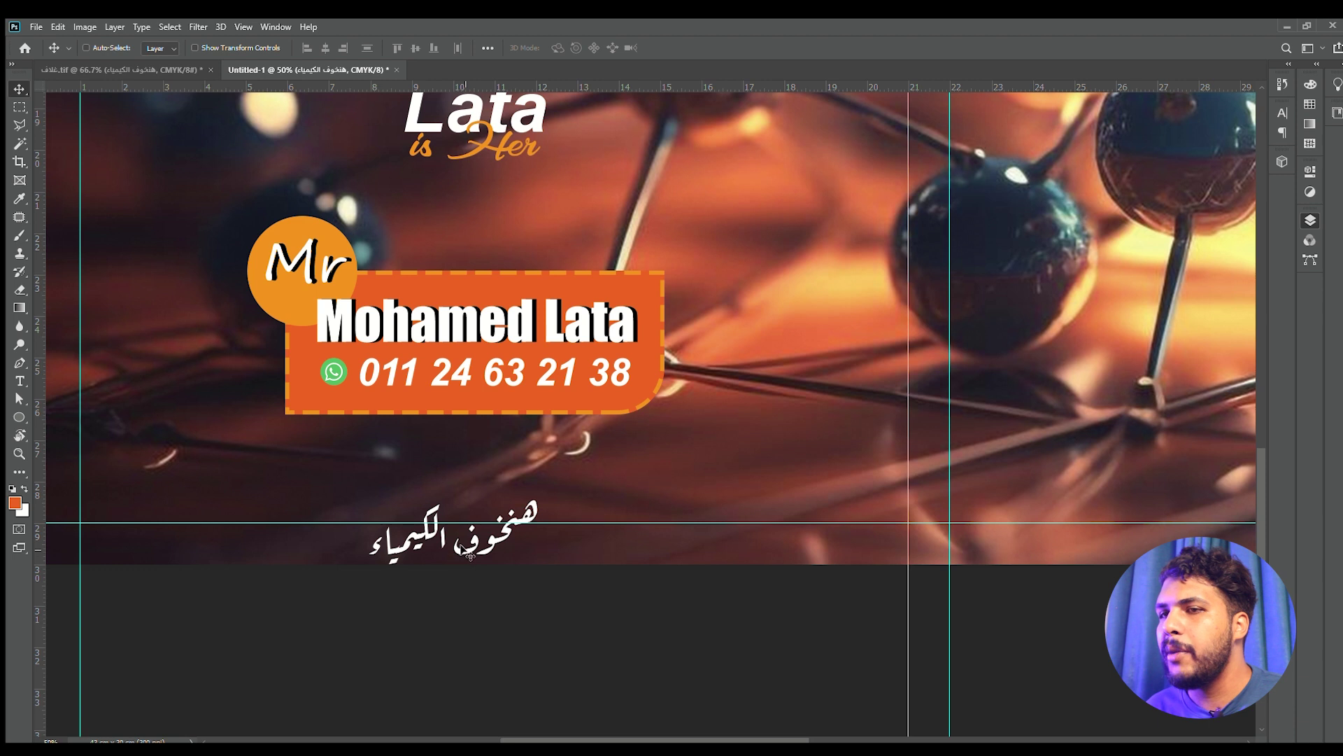
pyautogui.moveTo(471, 542); pyautogui.dragTo(474, 468)
pyautogui.hotkey('ctrl', '-')
pyautogui.hotkey('ctrl', '-')
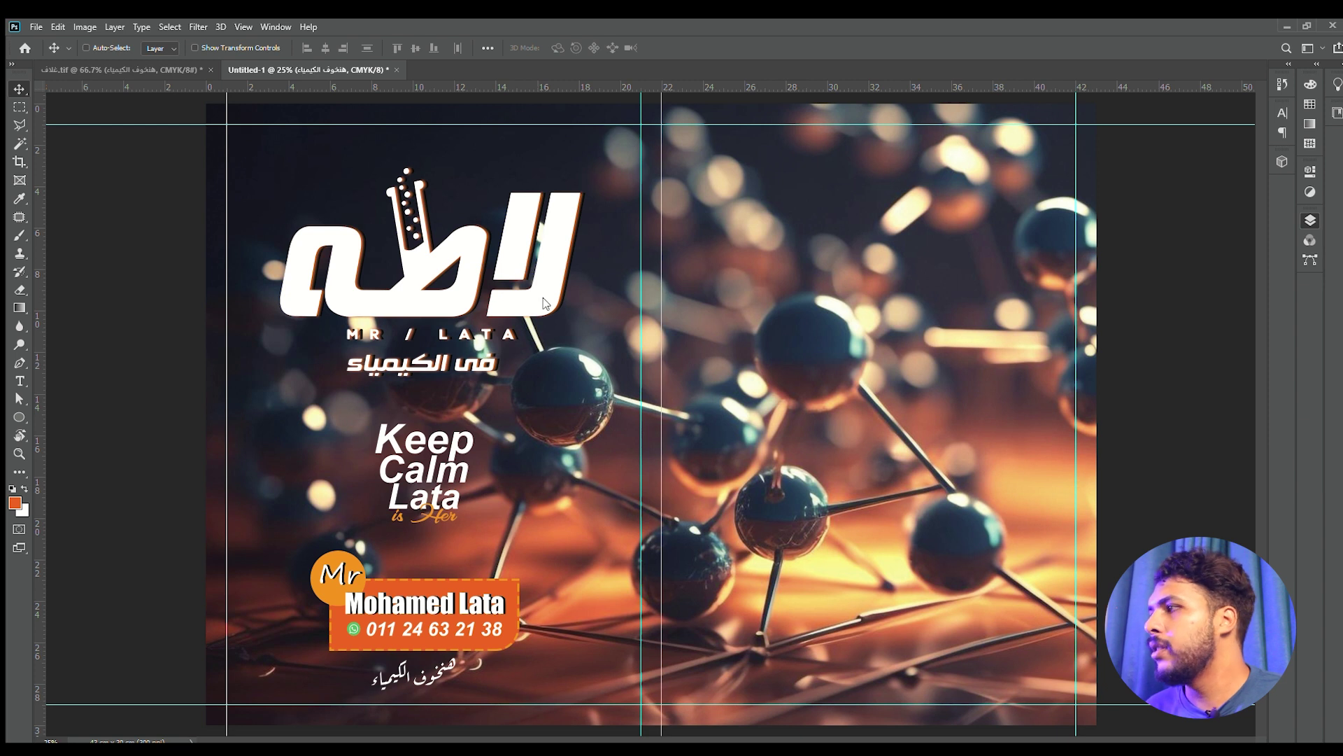
# Move the logo slightly up on the back cover and compare the layout with the finished design
pyautogui.keyDown('ctrl'); pyautogui.click(545, 302); pyautogui.keyUp('ctrl')
pyautogui.moveTo(545, 302); pyautogui.dragTo(545, 288)
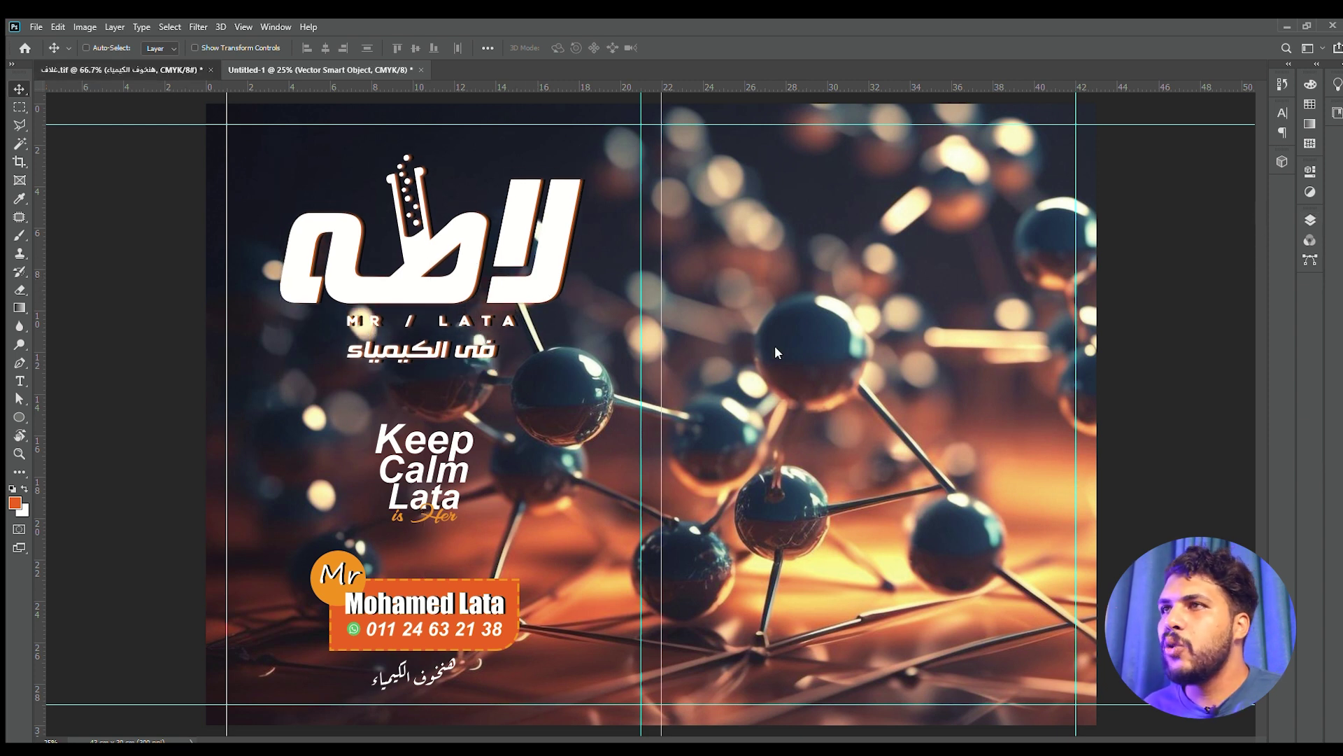
pyautogui.hotkey('ctrl', 'Tab')
pyautogui.hotkey('ctrl', '-')
pyautogui.hotkey('ctrl', '-')
pyautogui.hotkey('ctrl', '-')
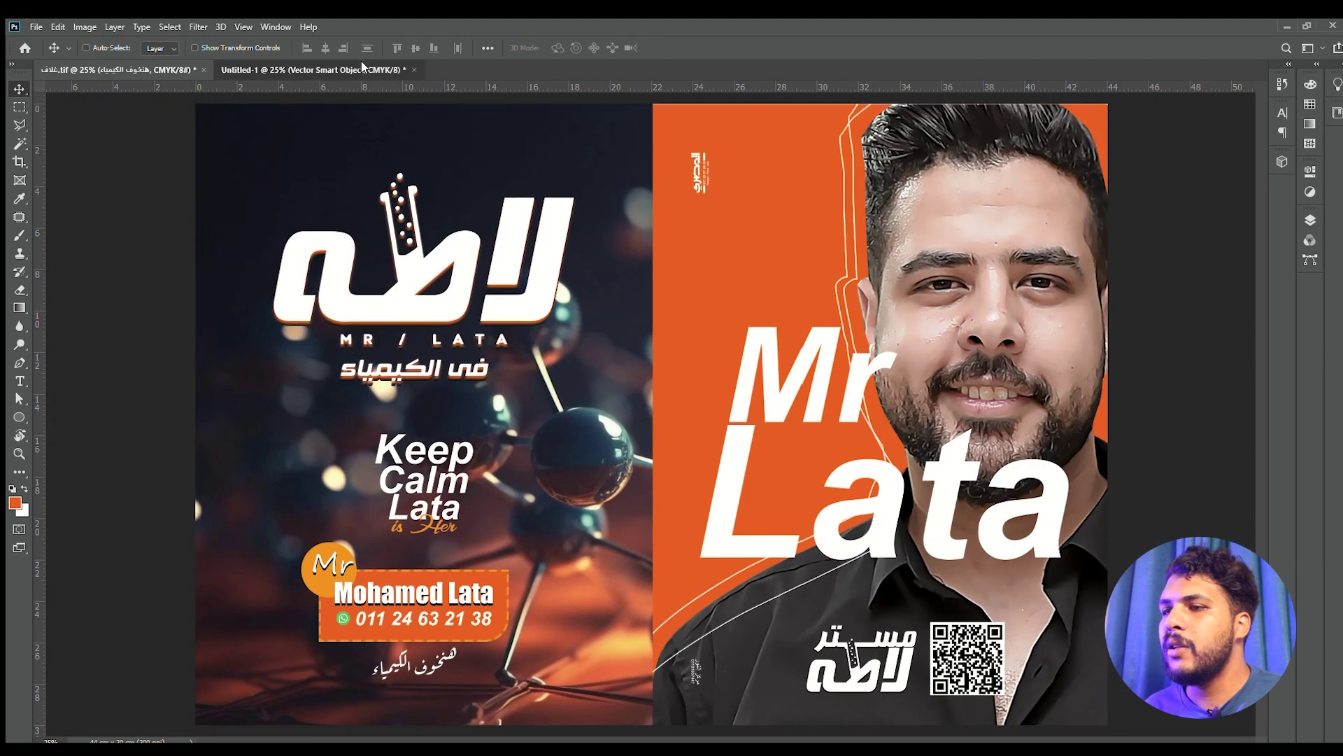
pyautogui.click(361, 68)
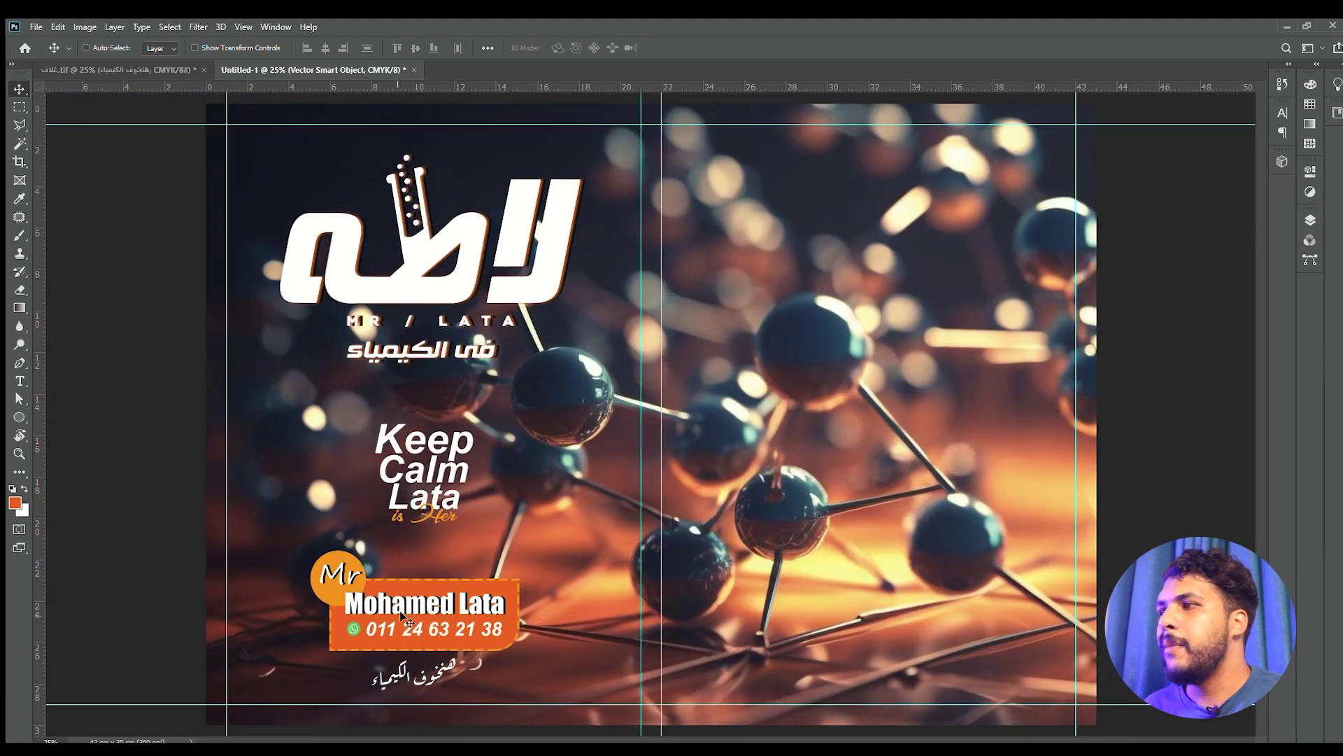
# Pick the orange background color of the finished front cover with the Eyedropper
pyautogui.click(121, 66)
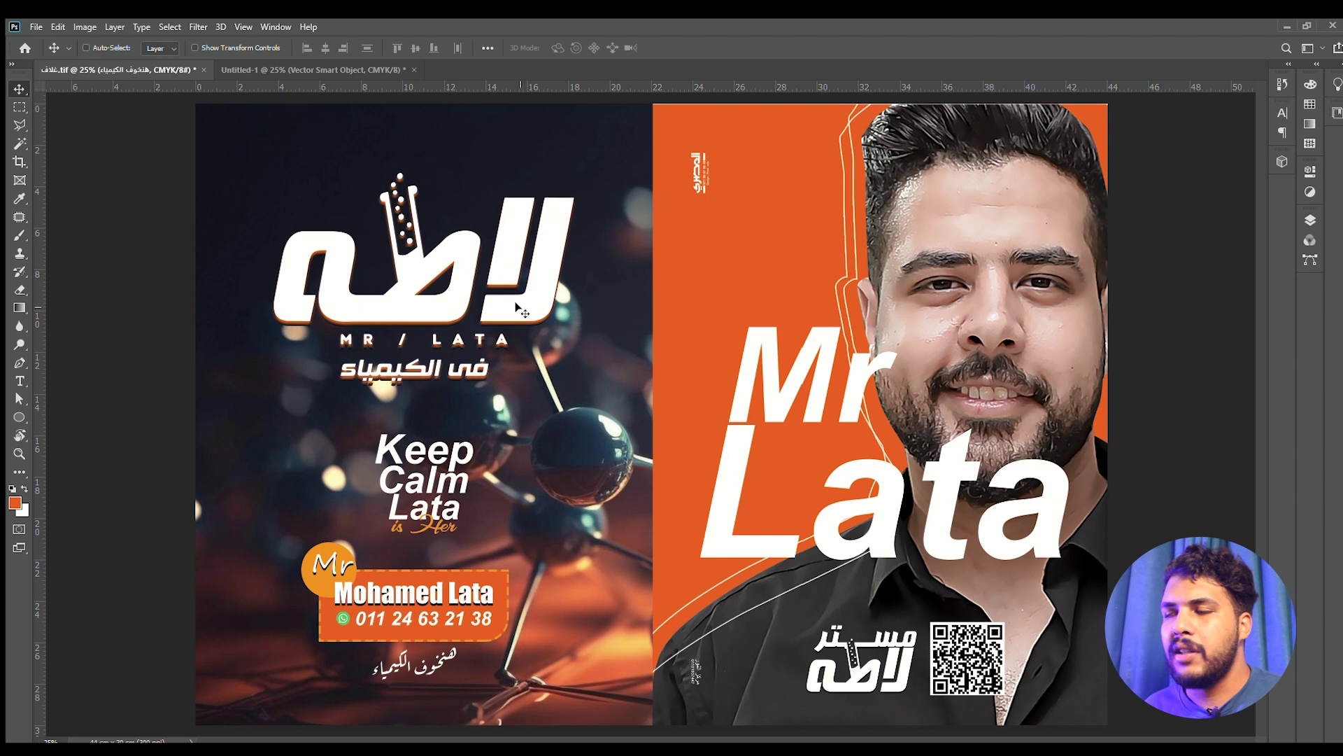
pyautogui.keyDown('ctrl'); pyautogui.click(714, 271); pyautogui.keyUp('ctrl')
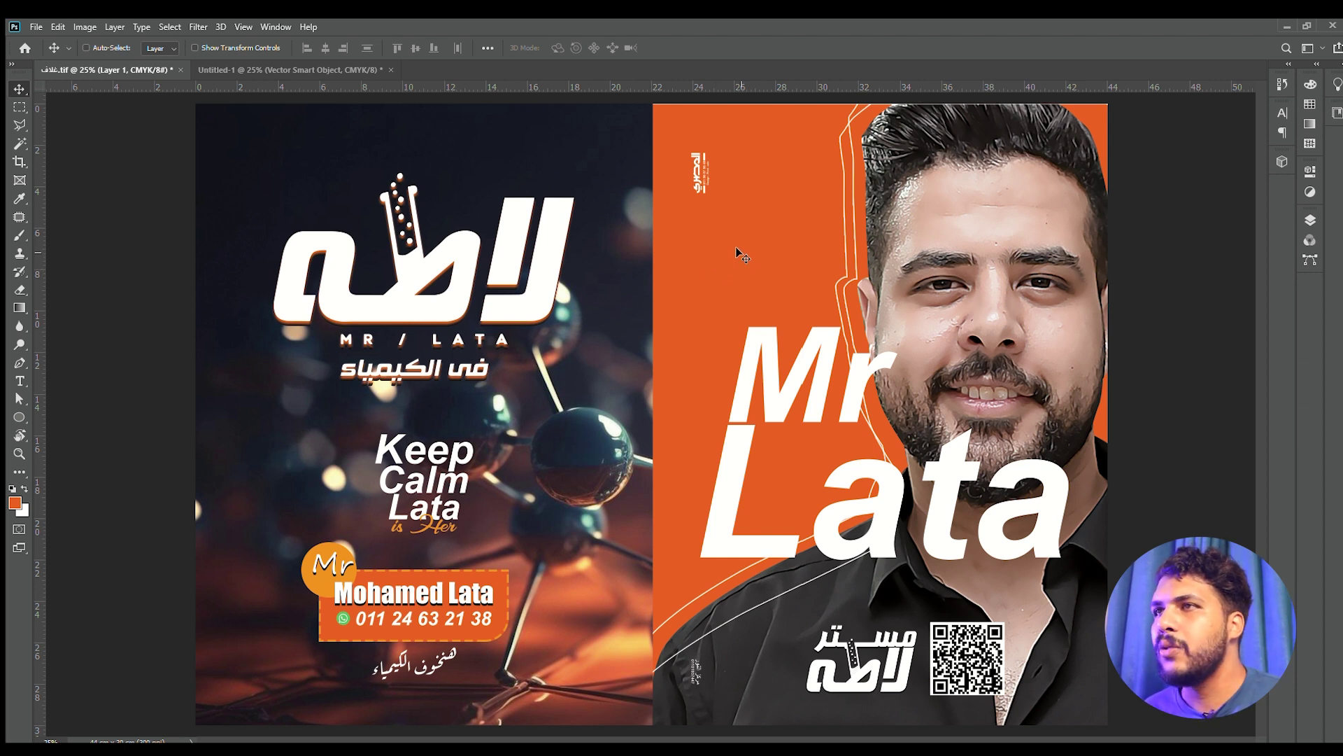
pyautogui.press('i')
pyautogui.press('v')
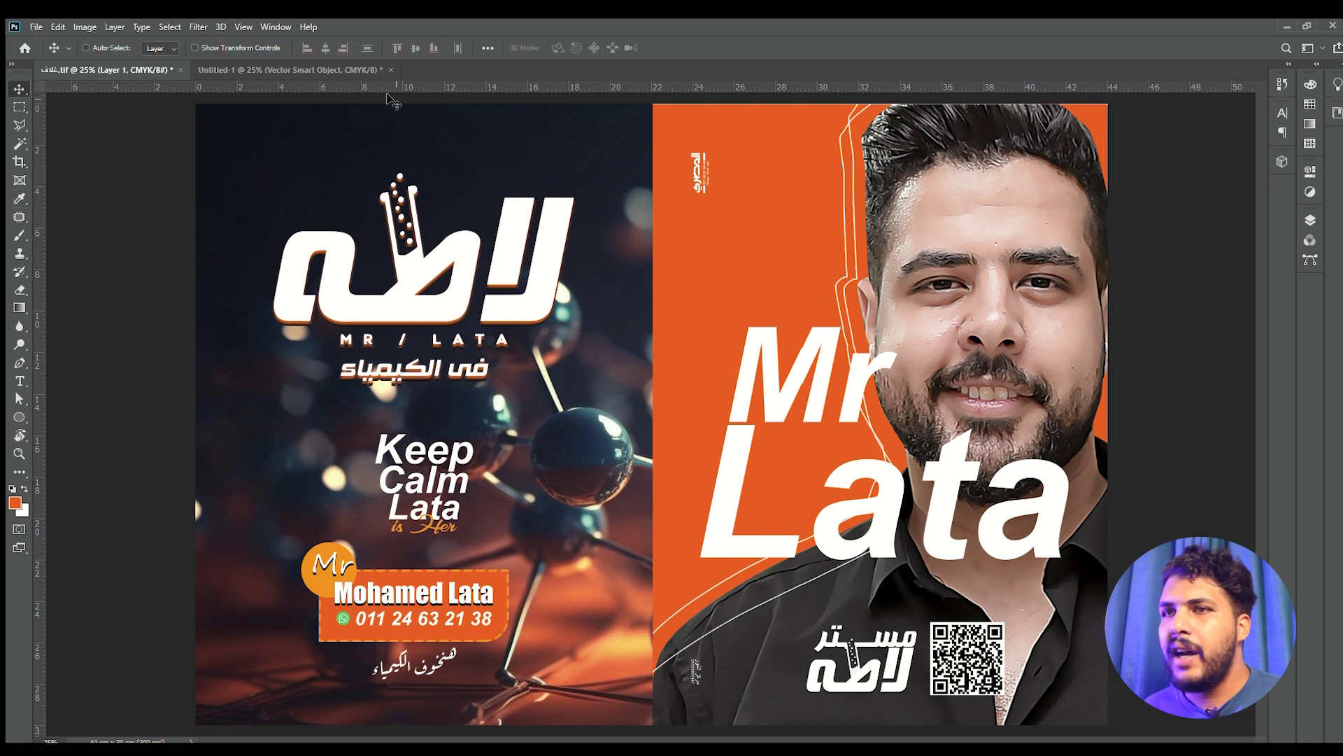
# Make a full-height rectangular selection over the new document's front cover, from the middle of the spine to the right edge
pyautogui.click(359, 67)
pyautogui.click(19, 417)
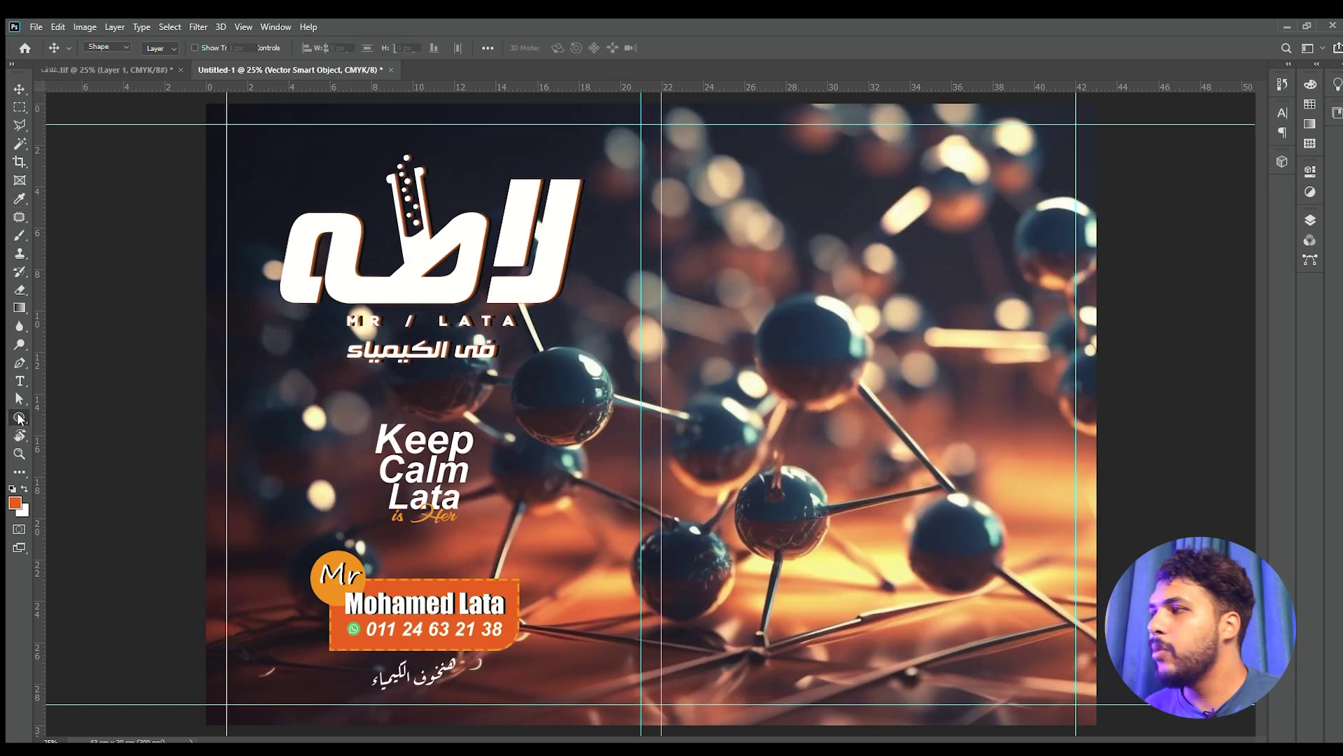
pyautogui.press('m')
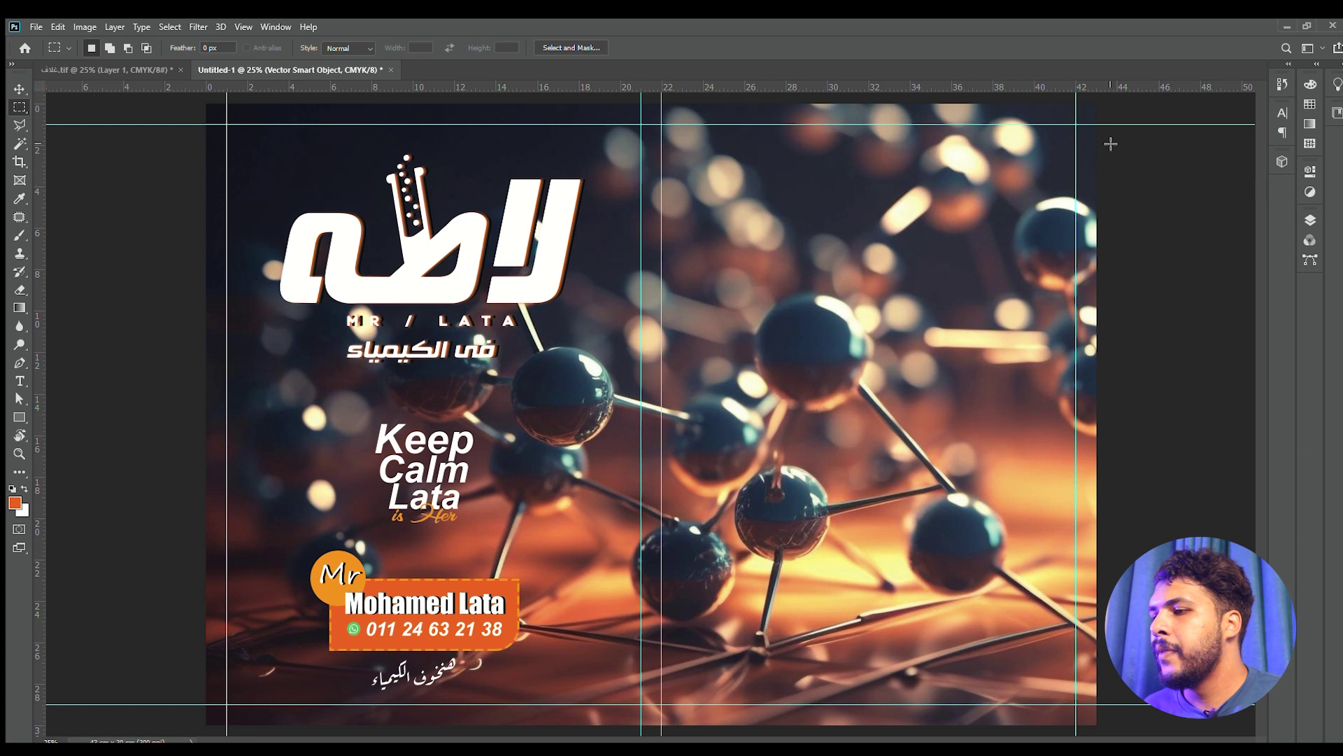
pyautogui.moveTo(1117, 103); pyautogui.dragTo(652, 725)
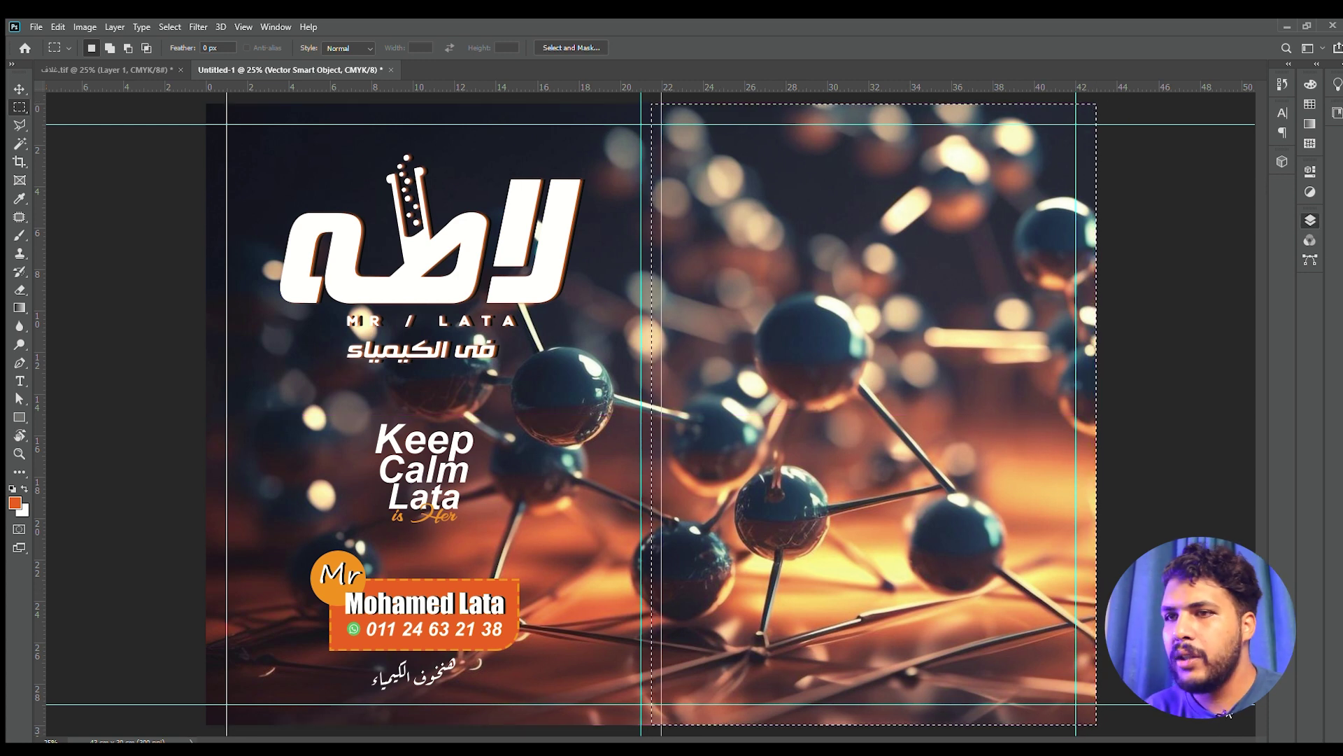
# Fill the selected front-cover area with the picked orange on a new layer, and clear the selection
pyautogui.click(1259, 727)
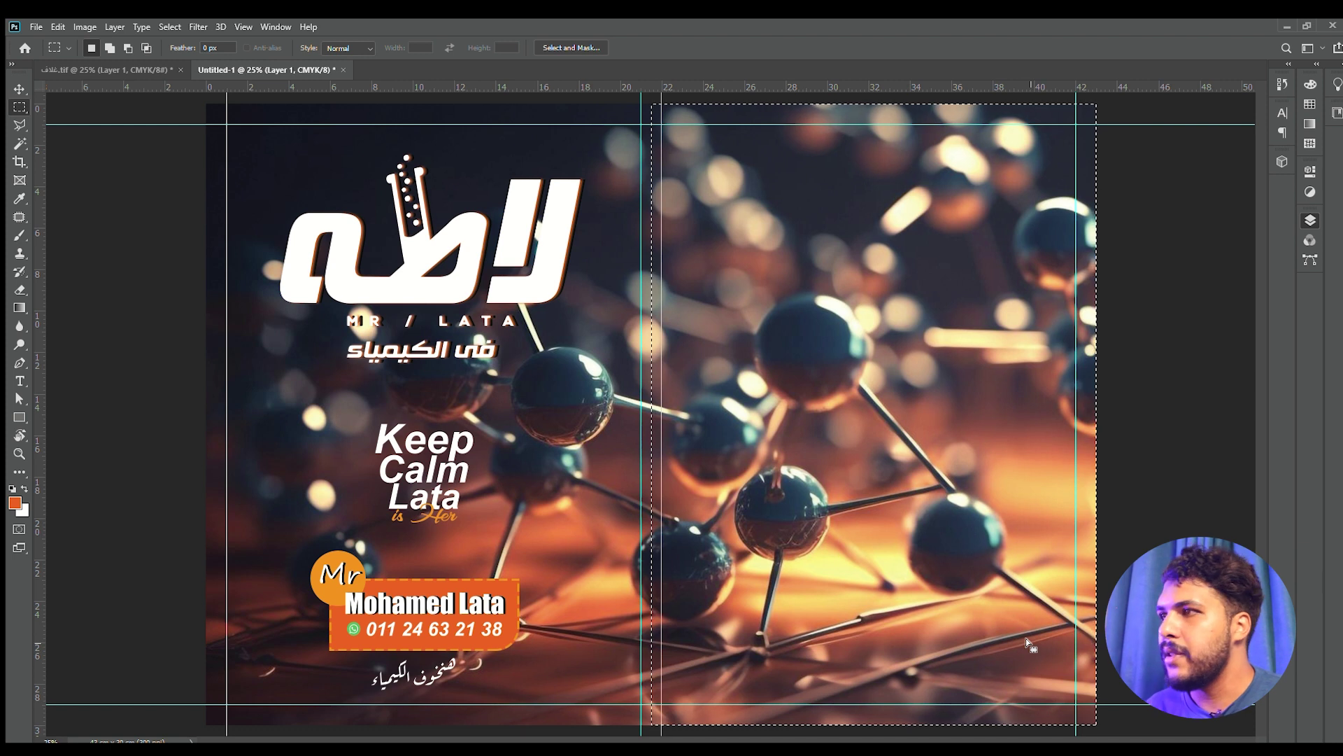
pyautogui.hotkey('alt', 'BackSpace')
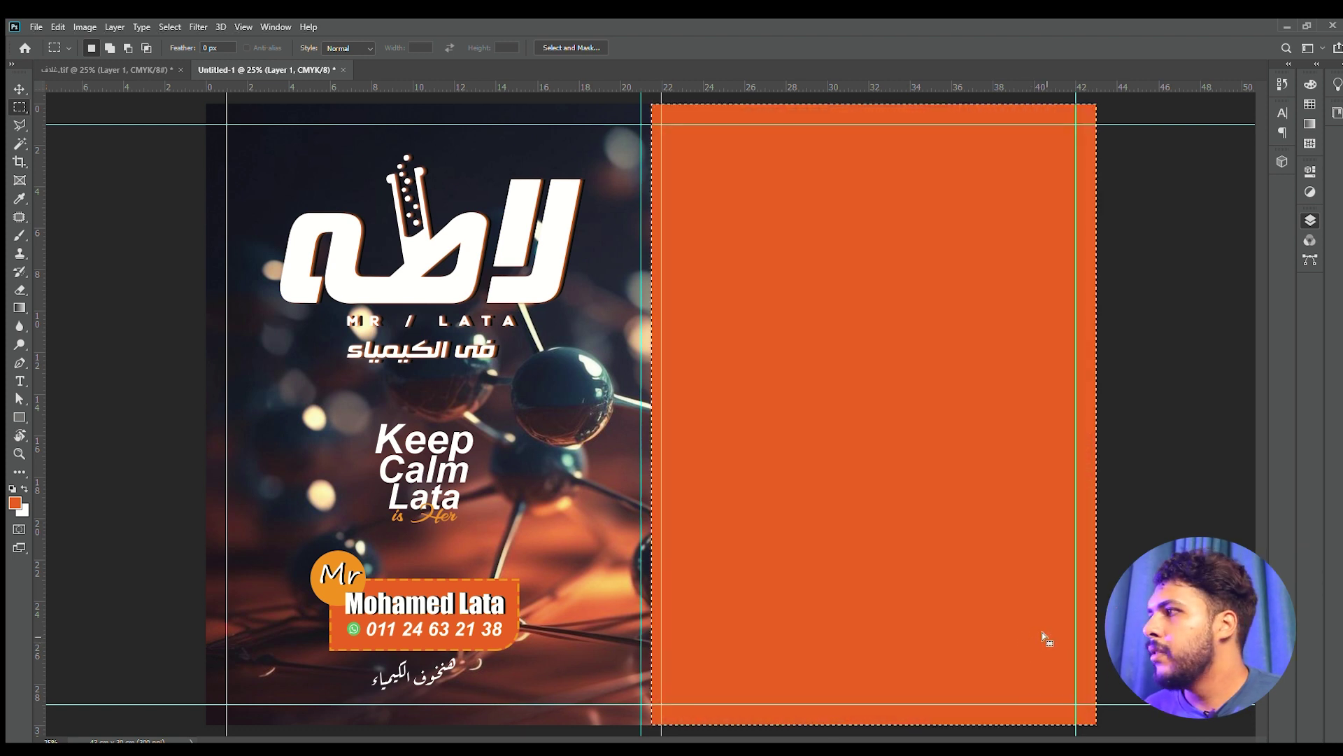
pyautogui.hotkey('ctrl', 'd')
pyautogui.press('v')
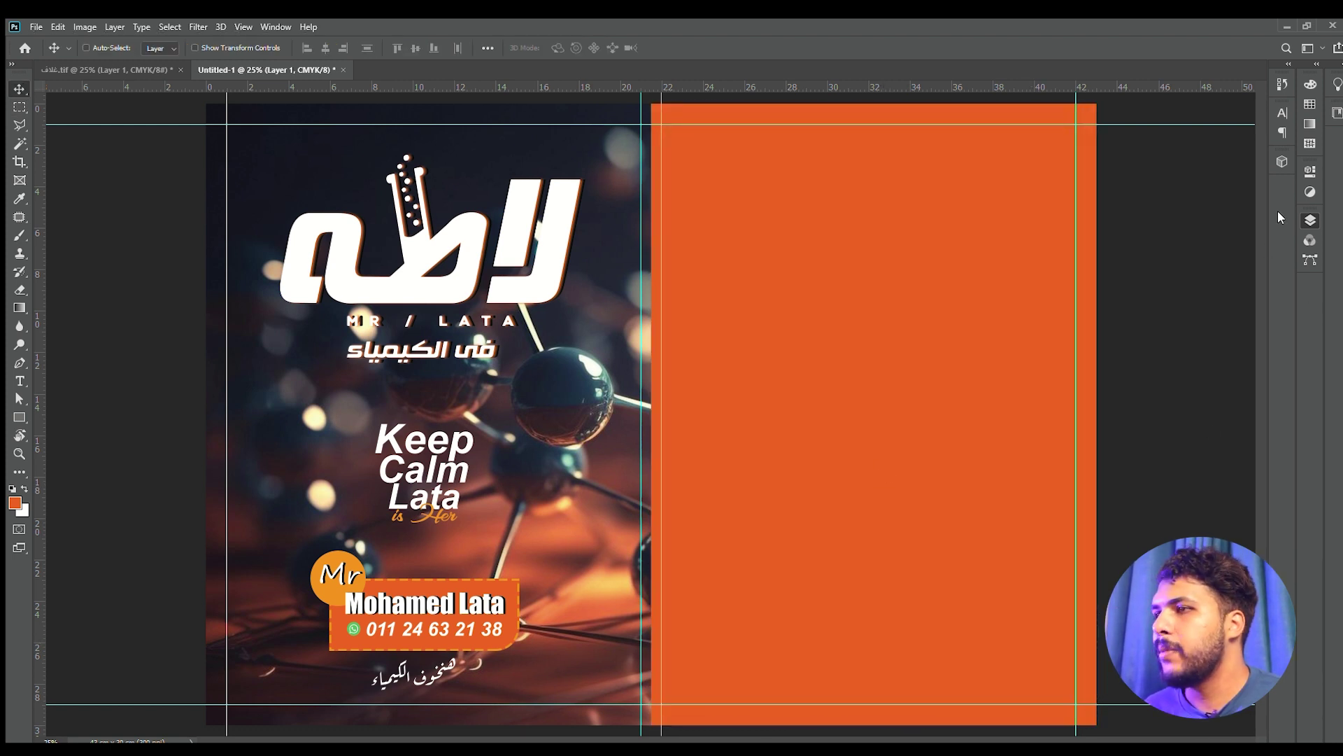
pyautogui.keyDown('ctrl'); pyautogui.click(895, 307); pyautogui.keyUp('ctrl')
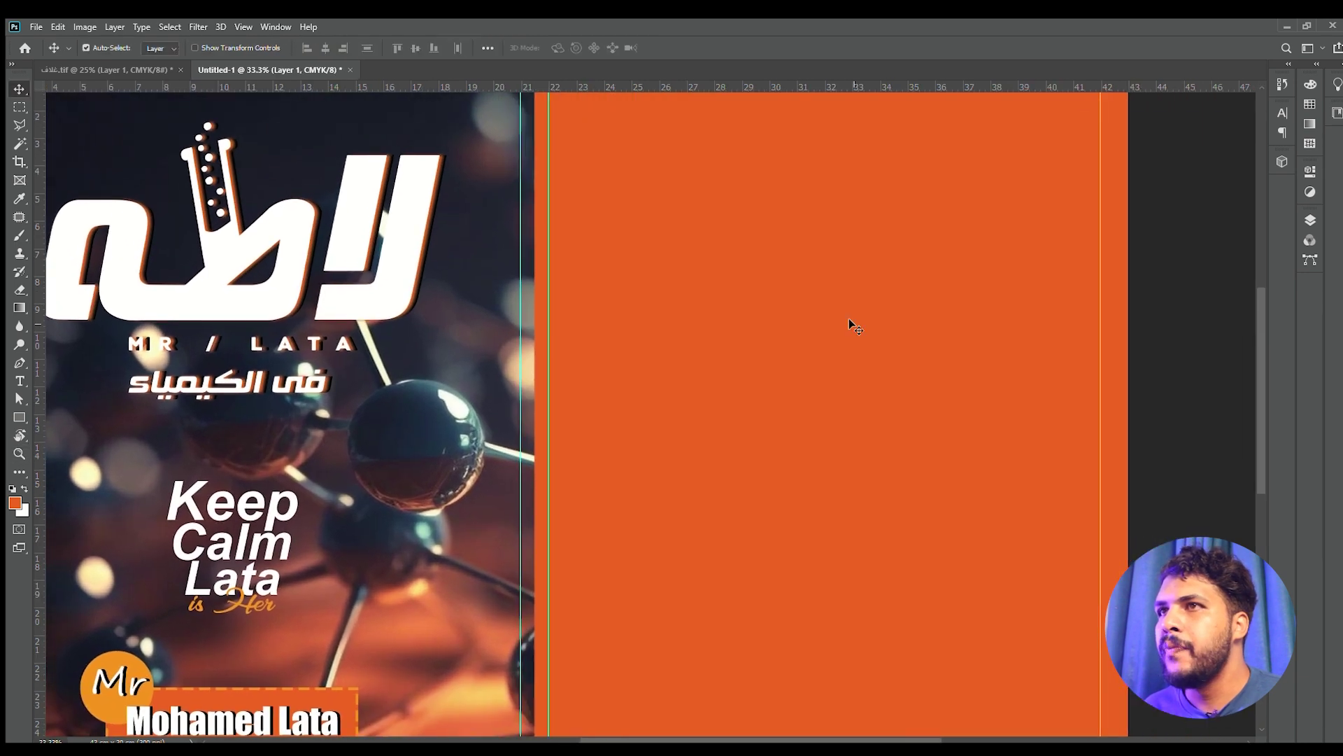
pyautogui.keyDown('ctrl'); pyautogui.keyDown('alt'); pyautogui.click(855, 327); pyautogui.keyUp('alt'); pyautogui.keyUp('ctrl')
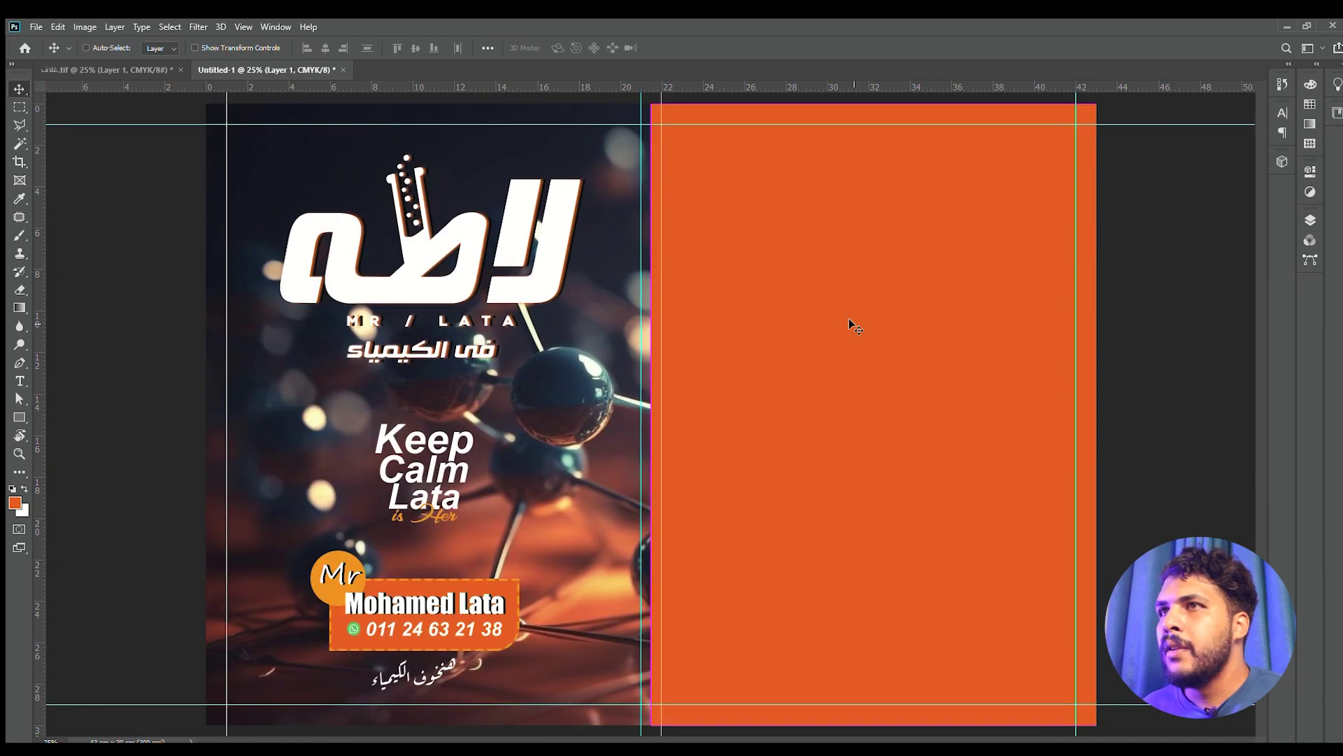
# Examine the portrait and the white contour lines around it on the finished design's front cover
pyautogui.click(152, 67)
pyautogui.keyDown('ctrl'); pyautogui.click(1000, 364); pyautogui.keyUp('ctrl')
pyautogui.moveTo(1000, 357); pyautogui.dragTo(685, 379)
pyautogui.keyDown('ctrl'); pyautogui.click(458, 369); pyautogui.keyUp('ctrl')
pyautogui.keyDown('ctrl'); pyautogui.click(578, 391); pyautogui.keyUp('ctrl')
pyautogui.keyDown('ctrl'); pyautogui.click(429, 444); pyautogui.keyUp('ctrl')
pyautogui.moveTo(429, 444); pyautogui.dragTo(696, 407)
pyautogui.moveTo(538, 435); pyautogui.dragTo(570, 428)
pyautogui.hotkey('ctrl', '0')
pyautogui.keyDown('ctrl'); pyautogui.click(966, 472); pyautogui.keyUp('ctrl')
pyautogui.keyDown('ctrl'); pyautogui.click(965, 472); pyautogui.keyUp('ctrl')
pyautogui.moveTo(966, 472); pyautogui.dragTo(728, 522)
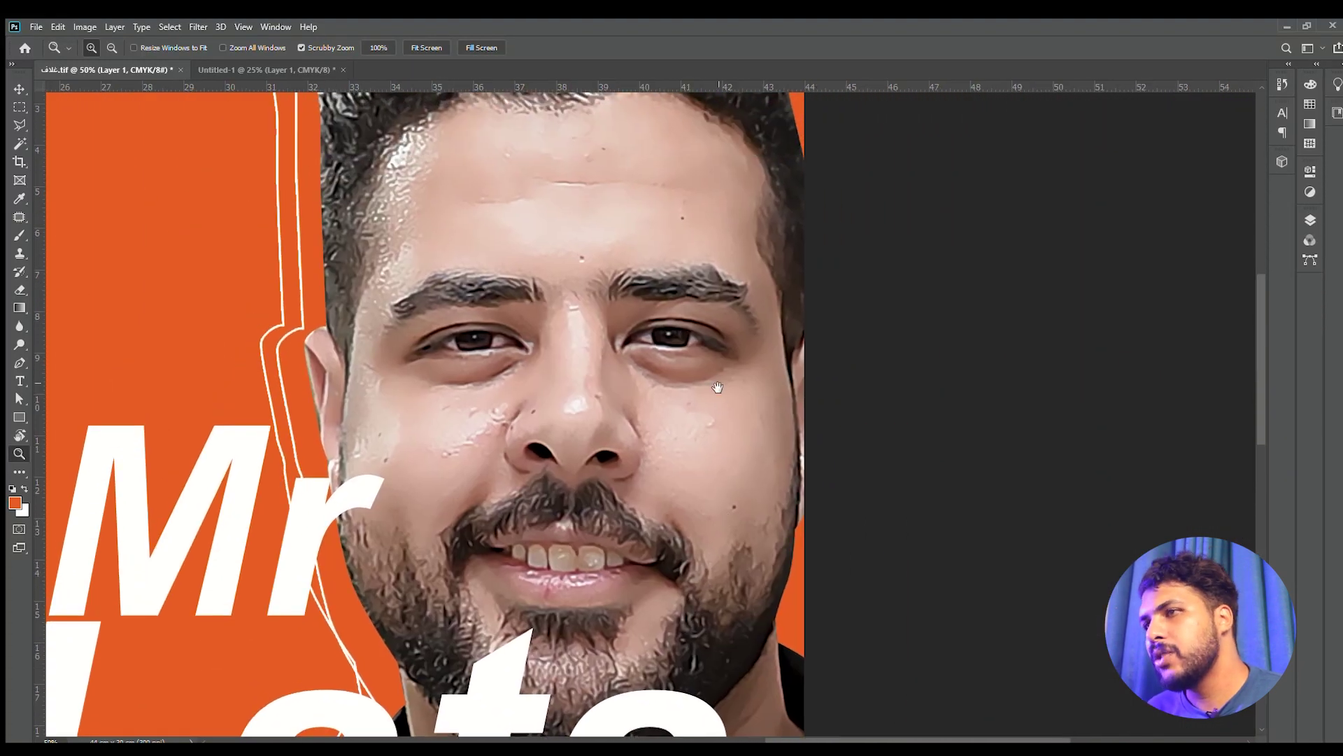
pyautogui.moveTo(720, 384); pyautogui.dragTo(685, 426)
pyautogui.click(655, 404)
pyautogui.scroll(3, 680, 299)
pyautogui.press('v')
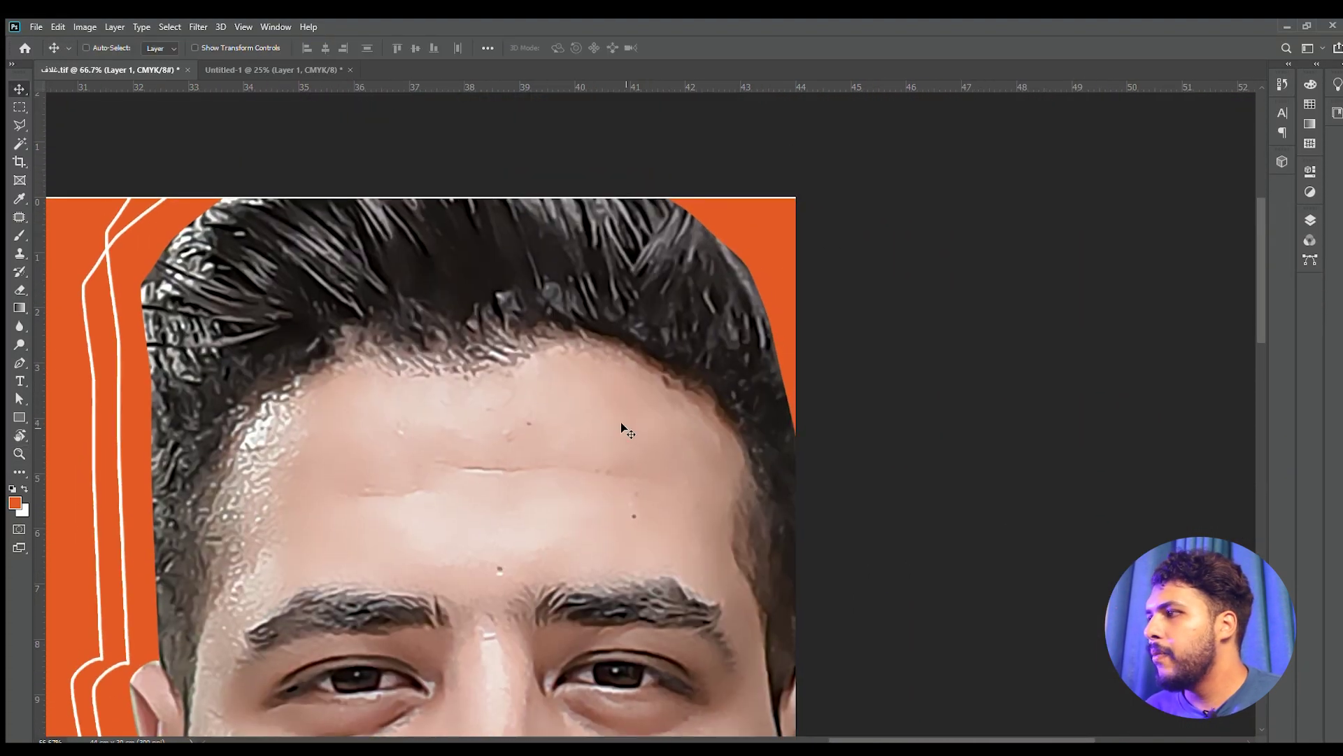
pyautogui.hotkey('ctrl', '0')
# Duplicate the portrait's effect layer in the finished design and copy it onto the new document's orange front cover
pyautogui.keyDown('ctrl'); pyautogui.click(1030, 295); pyautogui.keyUp('ctrl')
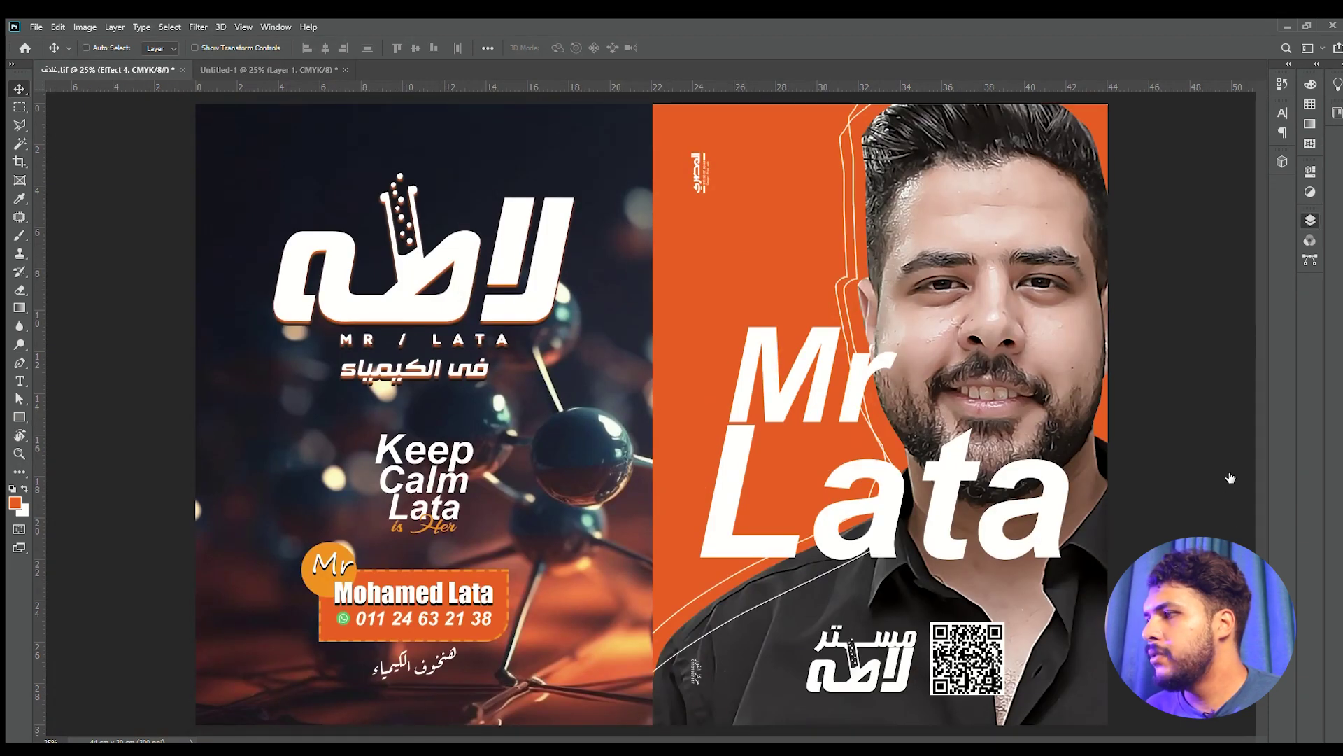
pyautogui.moveTo(1027, 376); pyautogui.dragTo(962, 377)
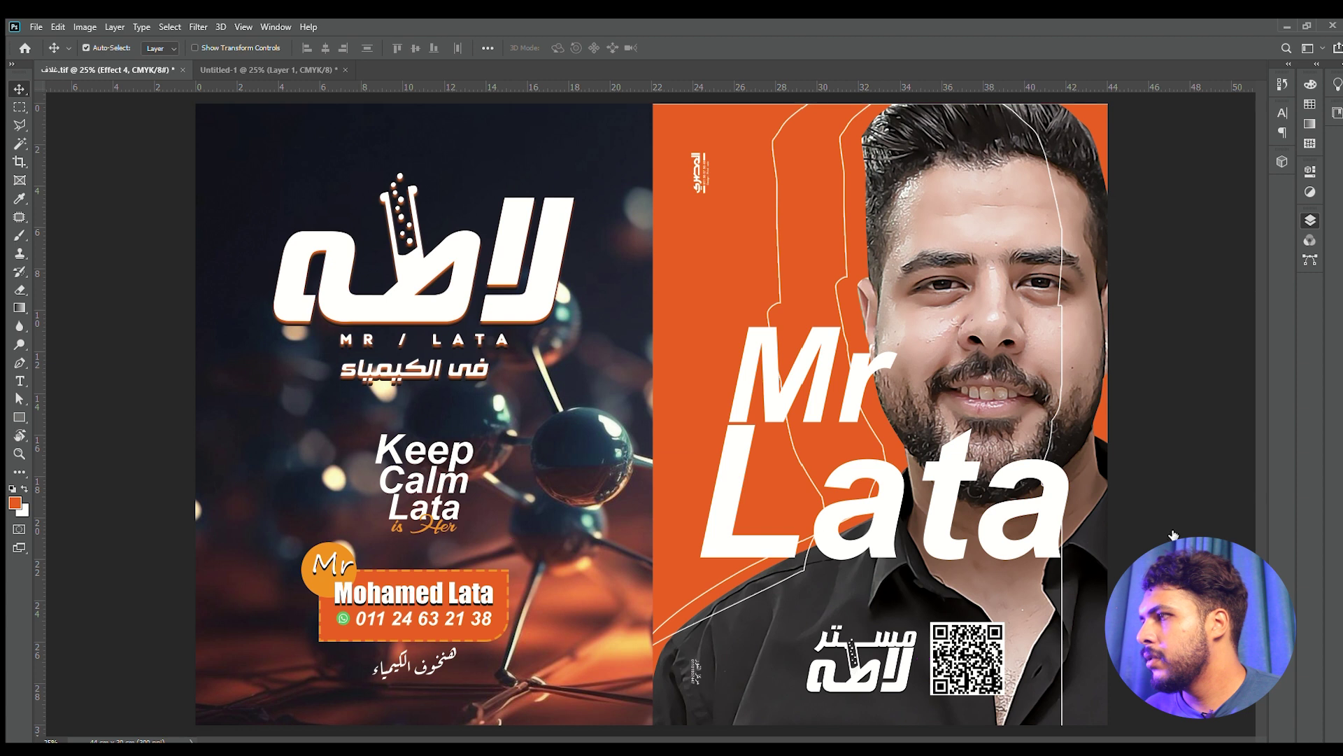
pyautogui.hotkey('ctrl', 'z')
pyautogui.hotkey('ctrl', 'j')
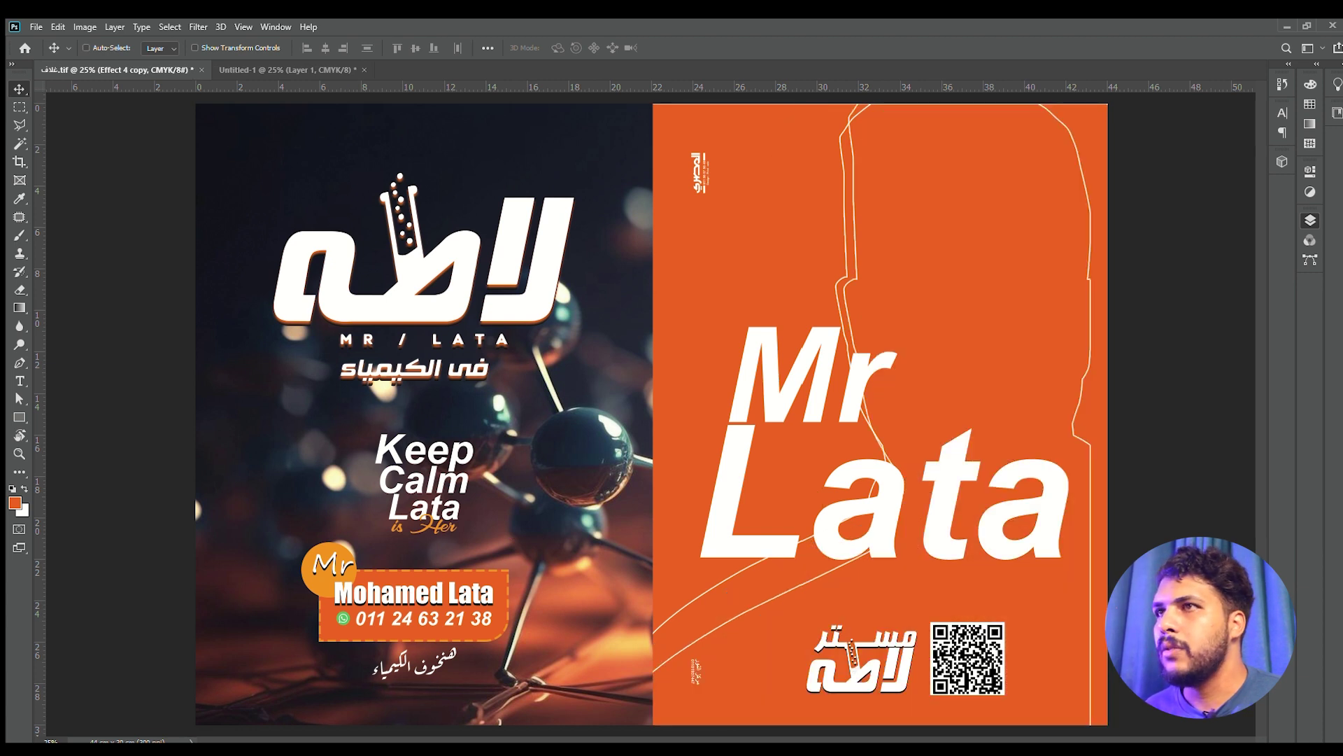
pyautogui.moveTo(986, 277); pyautogui.dragTo(907, 354)
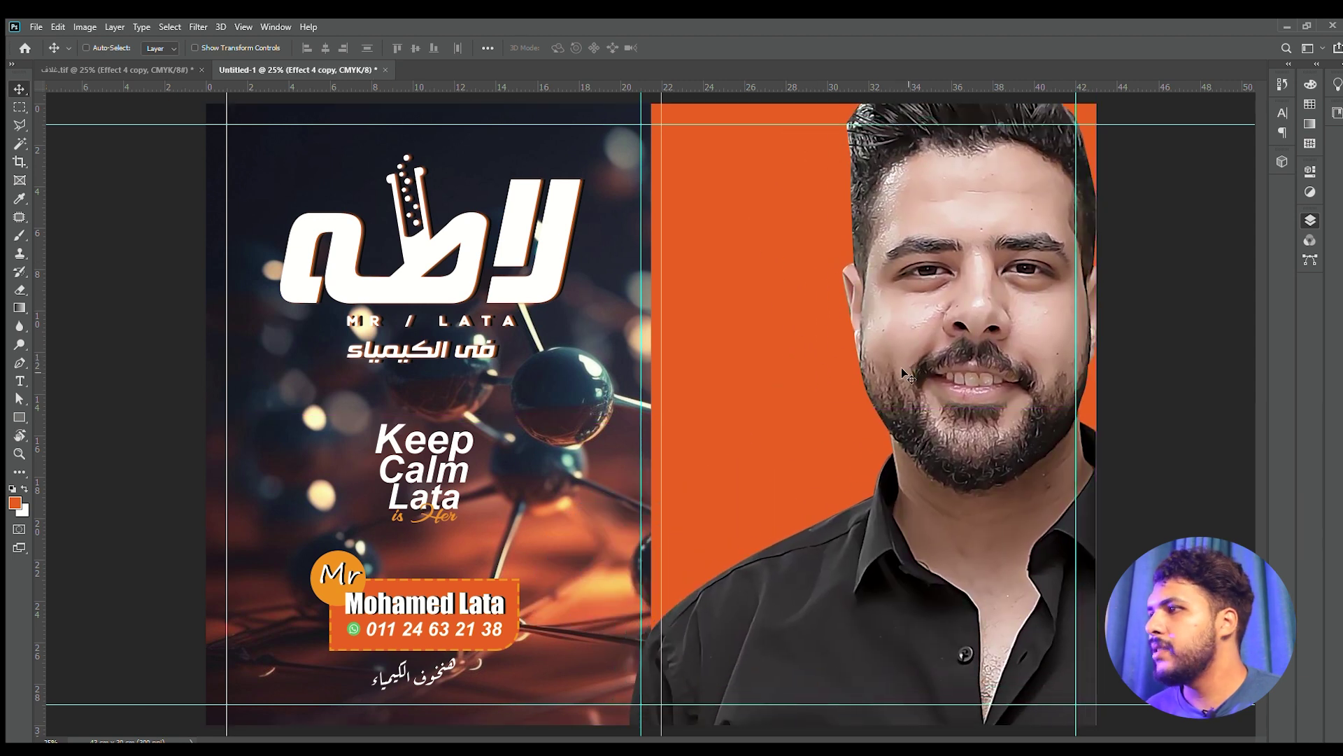
# Check the white outlines in the finished design and give a duplicate of the new document's portrait a thin white stroke
pyautogui.click(140, 69)
pyautogui.keyDown('ctrl'); pyautogui.click(672, 298); pyautogui.keyUp('ctrl')
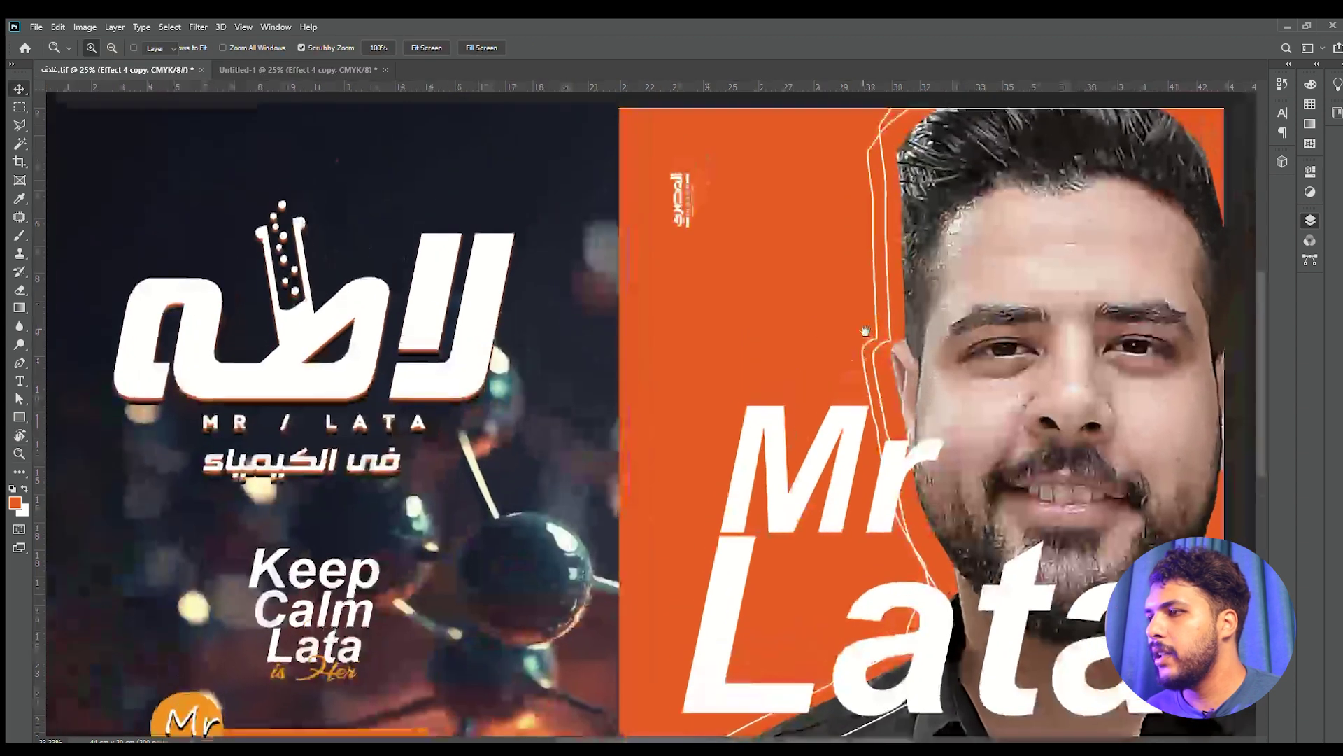
pyautogui.keyDown('ctrl'); pyautogui.click(871, 322); pyautogui.keyUp('ctrl')
pyautogui.moveTo(838, 231); pyautogui.dragTo(709, 303)
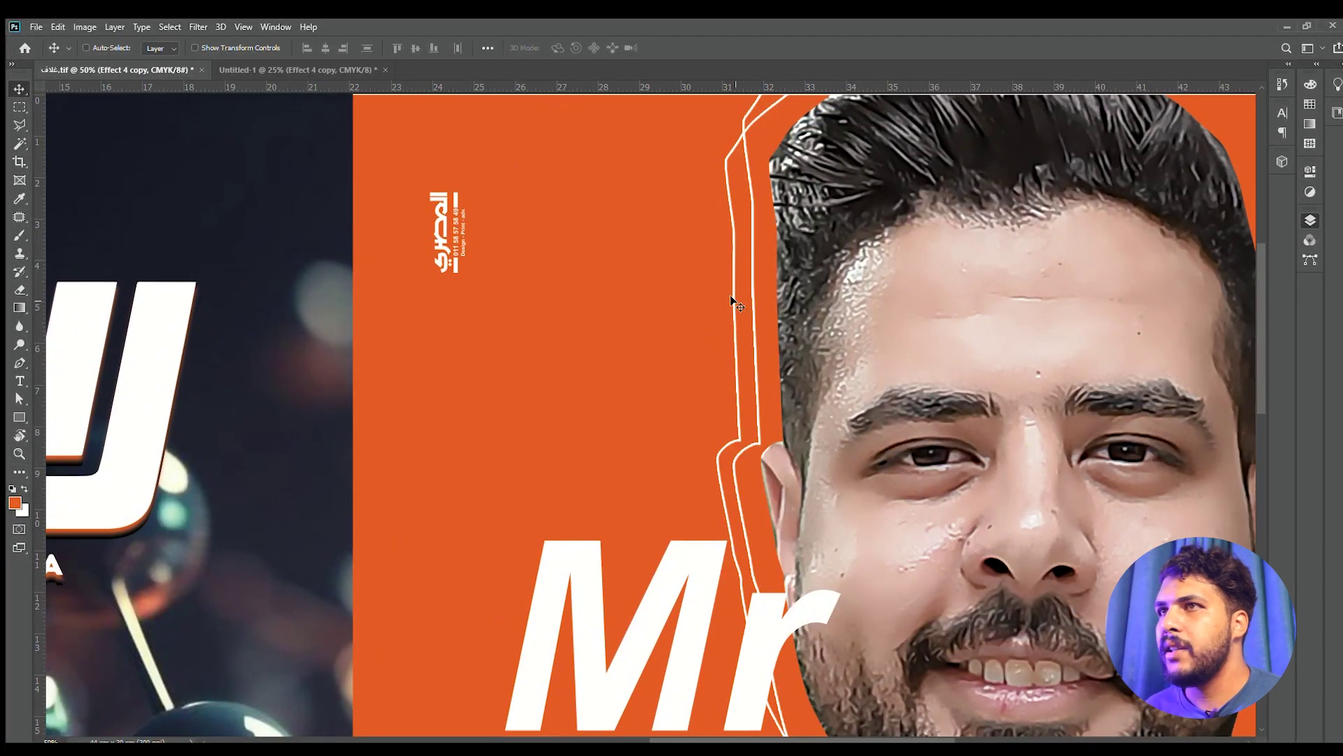
pyautogui.scroll(-3, 730, 300)
pyautogui.click(298, 70)
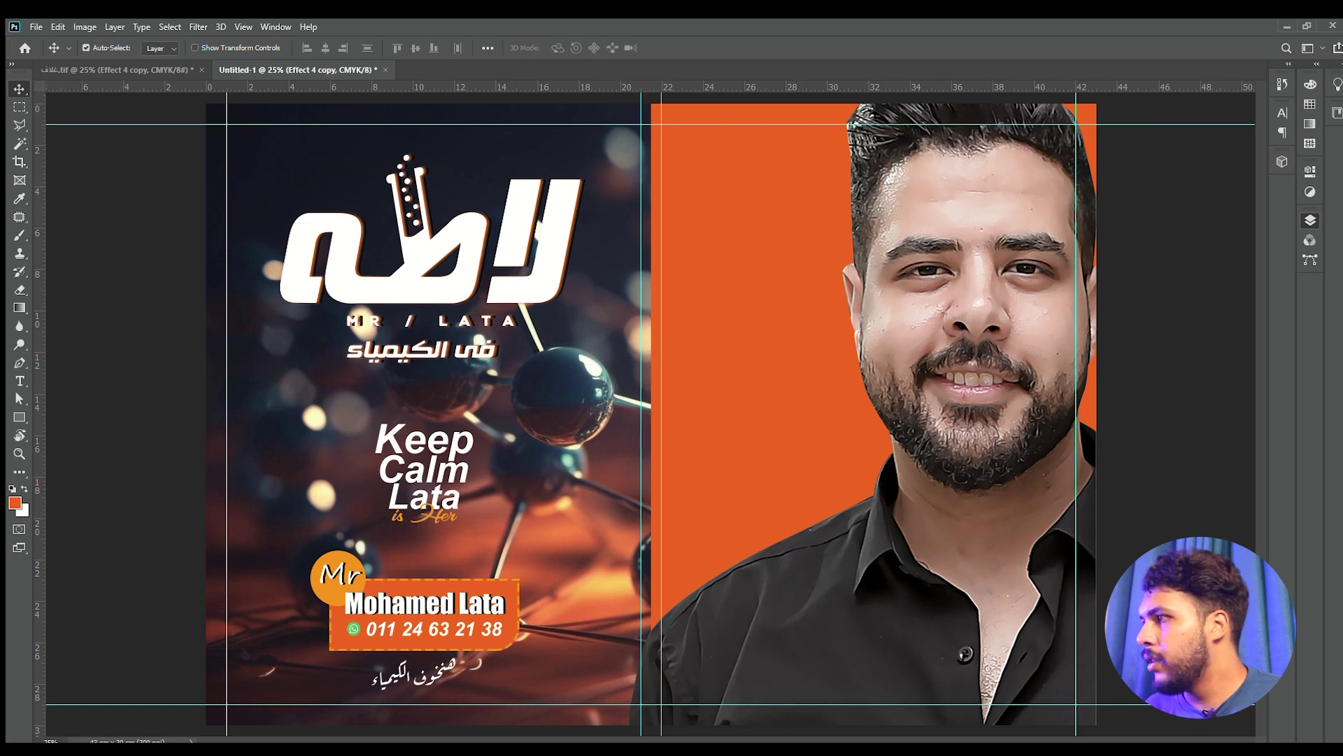
pyautogui.hotkey('ctrl', 'j')
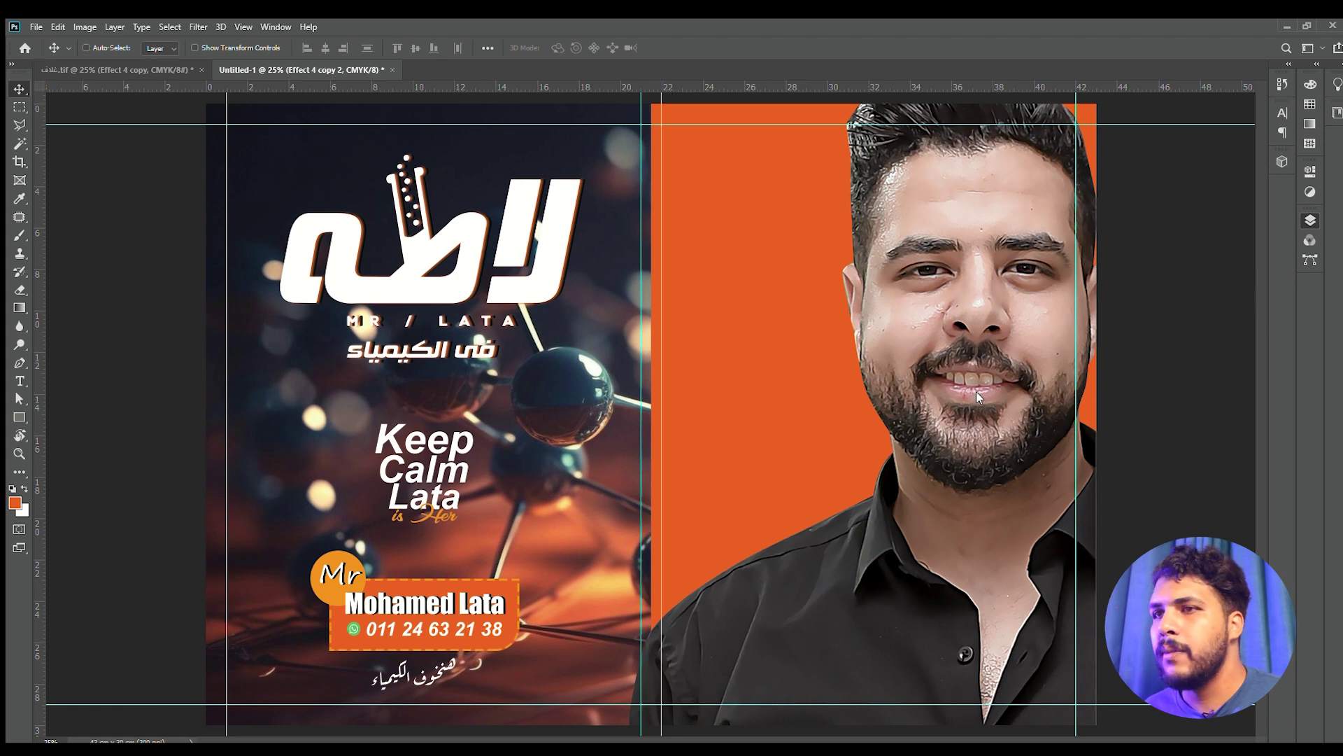
pyautogui.press('h')
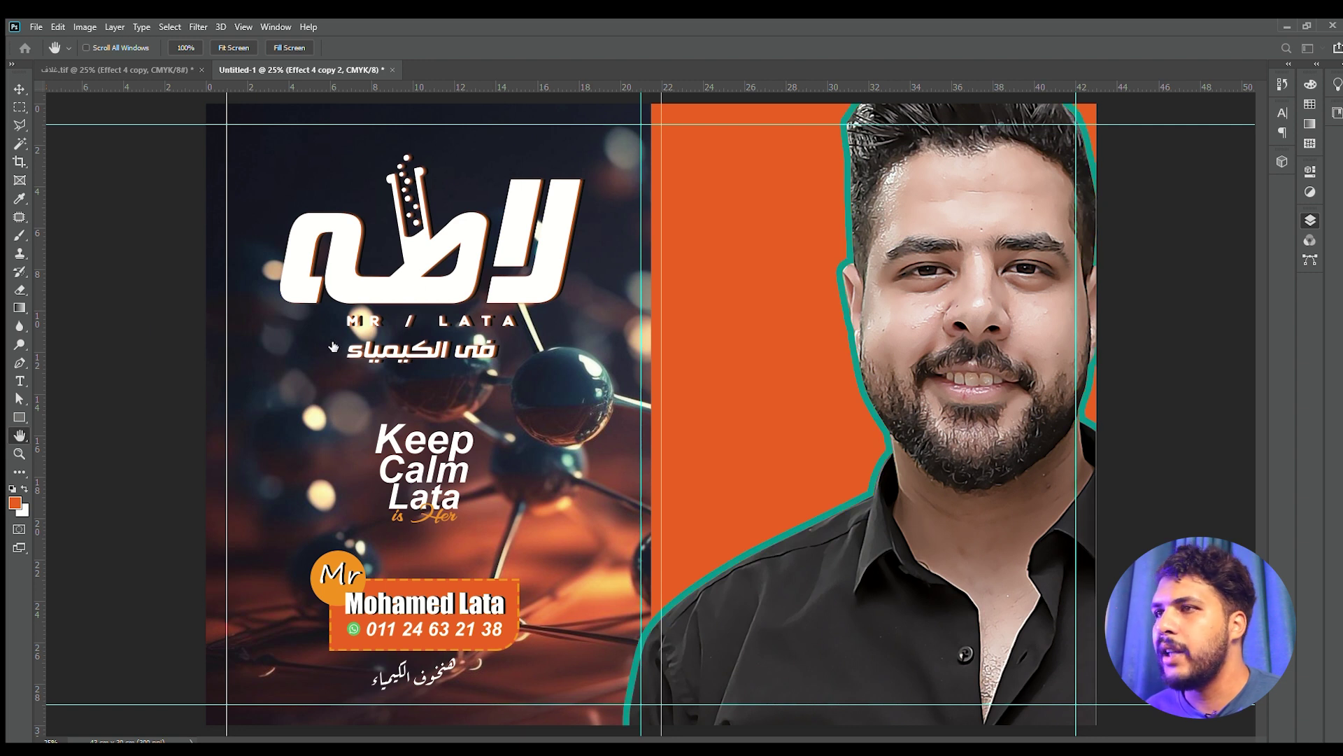
pyautogui.press('i')
pyautogui.click(838, 314)
pyautogui.press('Return')
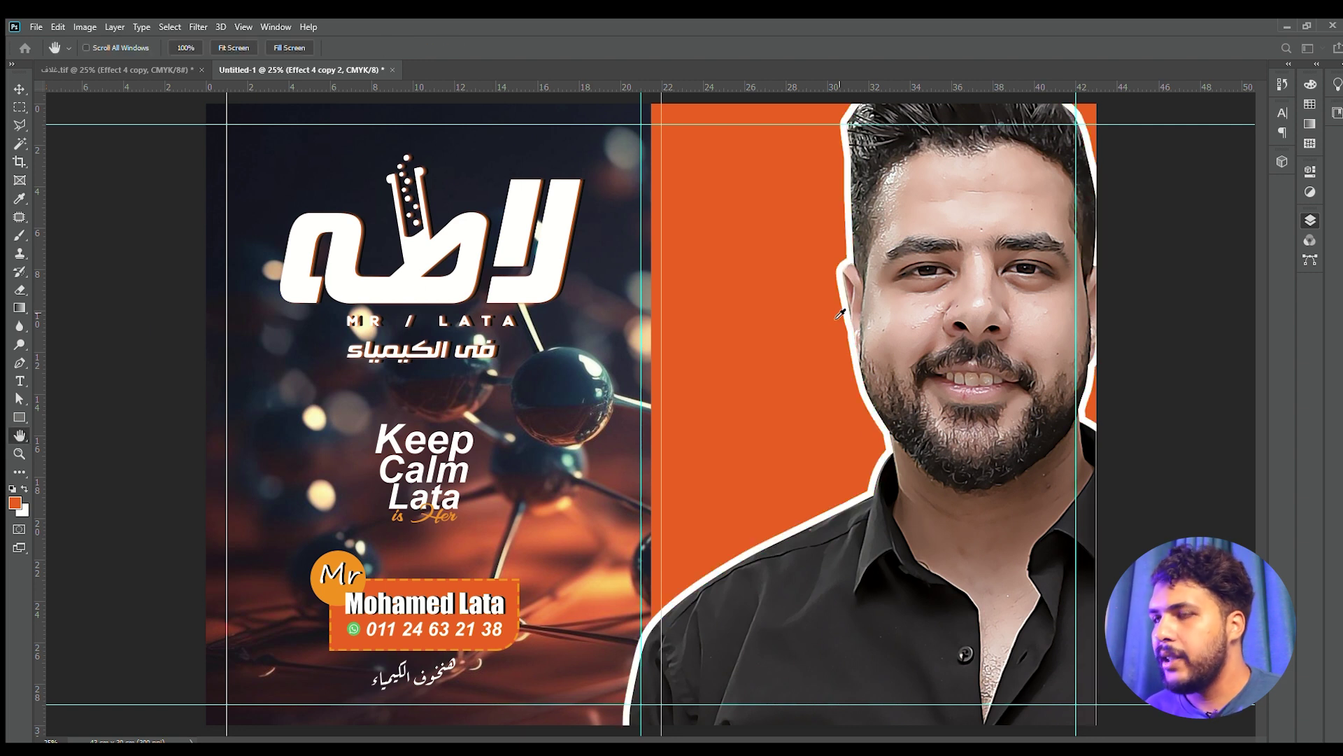
pyautogui.hotkey('ctrl', 'z')
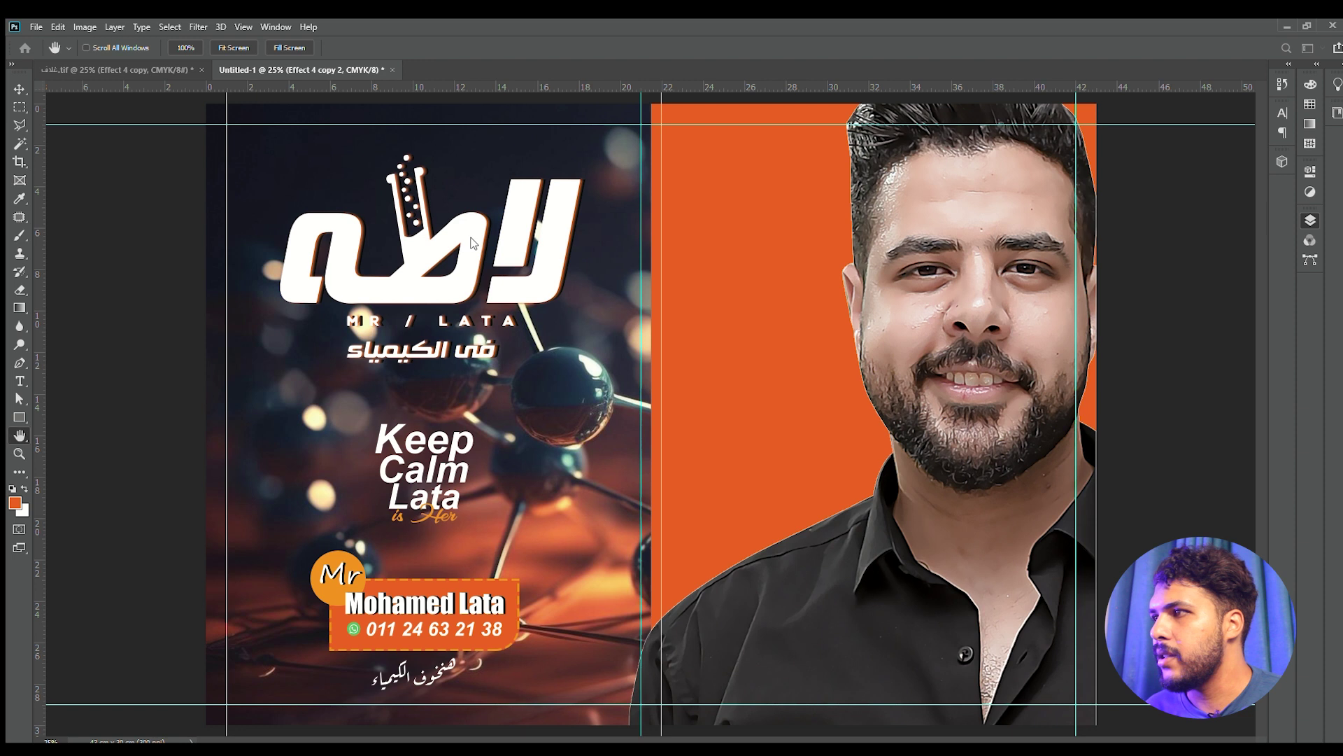
# Move the outlined portrait copy slightly left and send it one level back, behind the portrait
pyautogui.press('v')
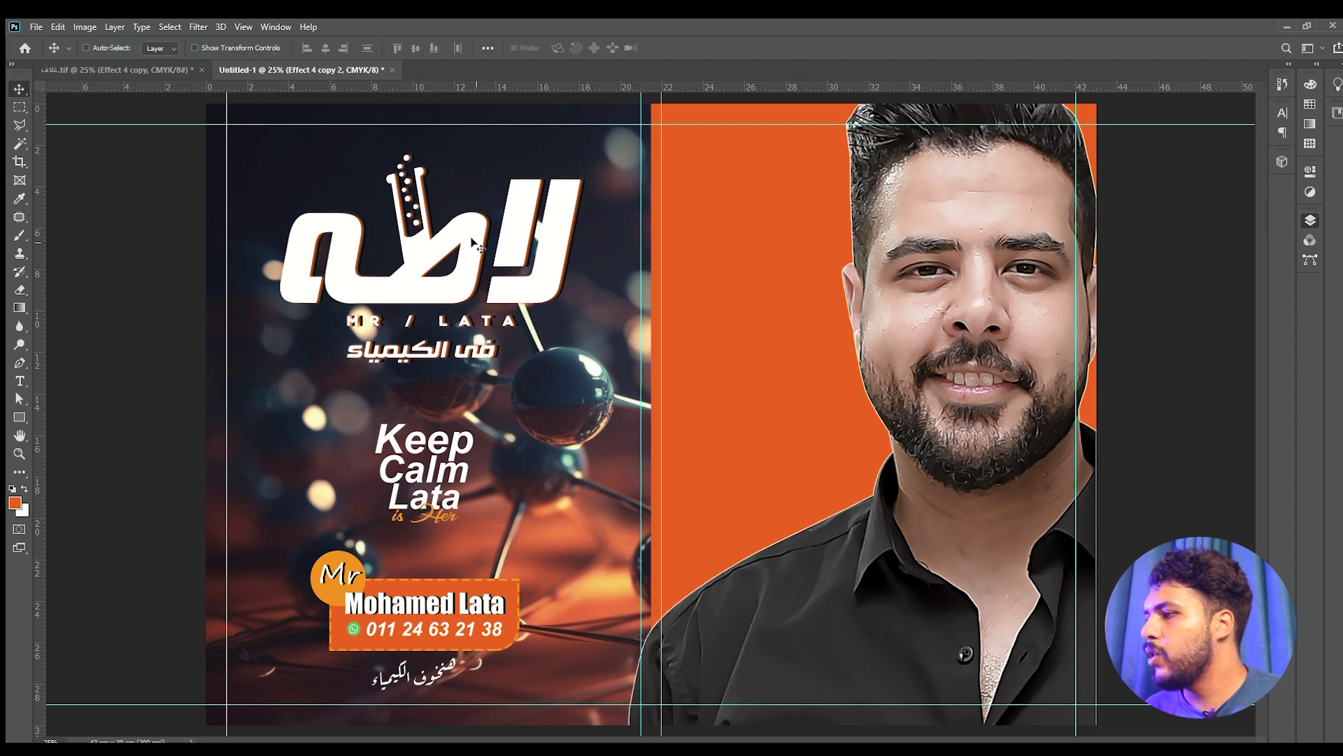
pyautogui.scroll(1, 946, 380)
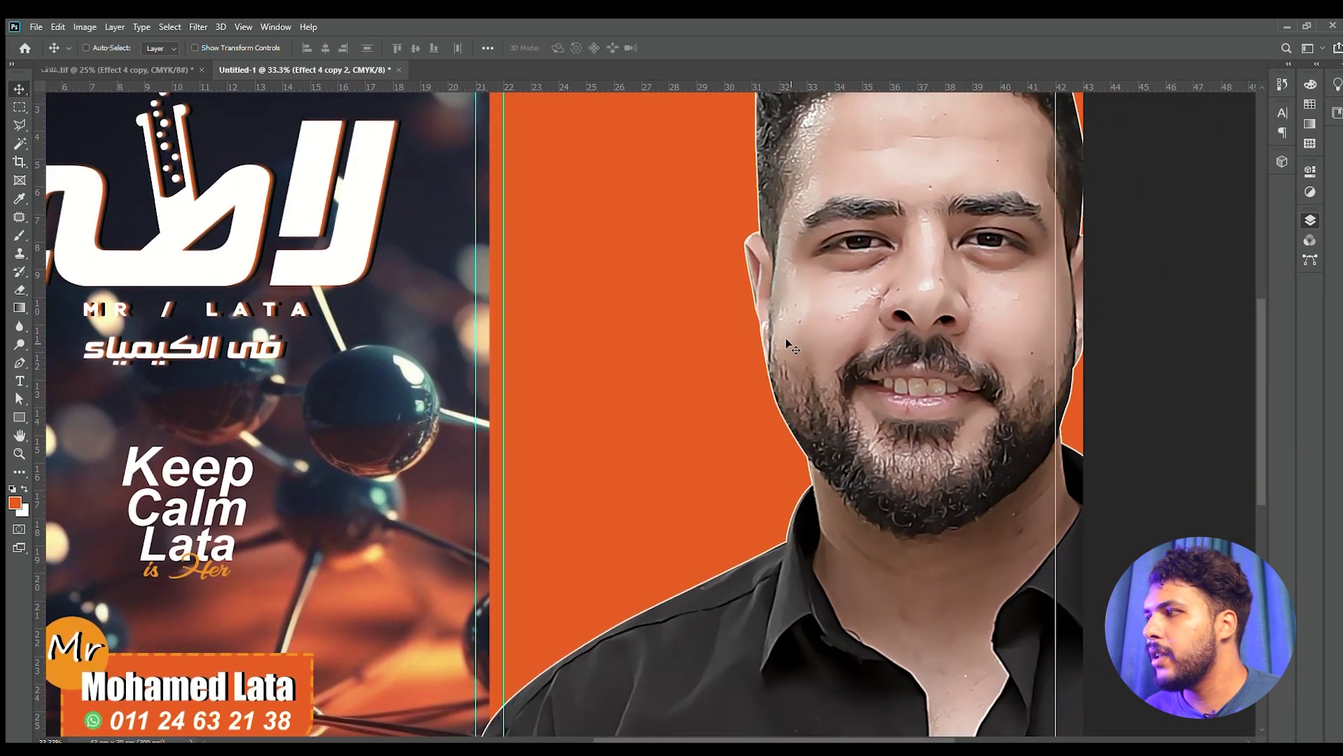
pyautogui.moveTo(815, 321); pyautogui.dragTo(801, 321)
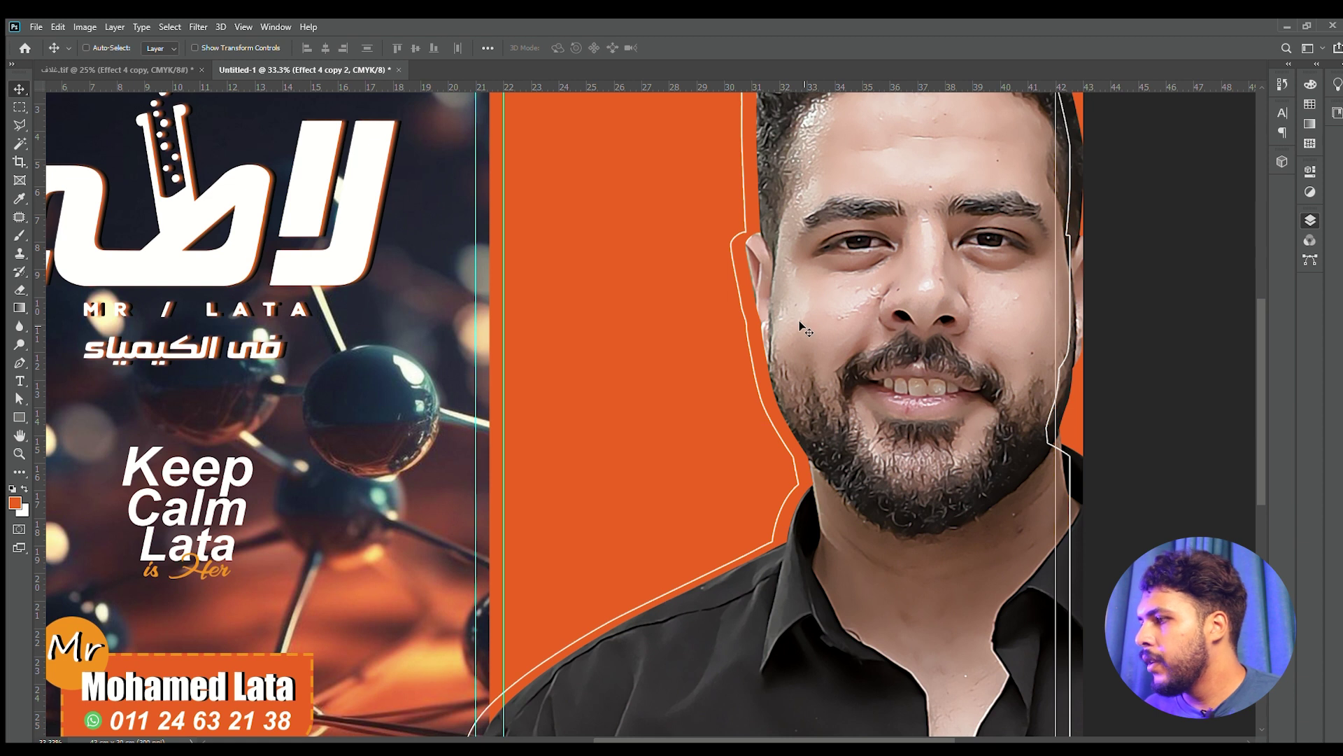
pyautogui.hotkey('ctrl', '[')
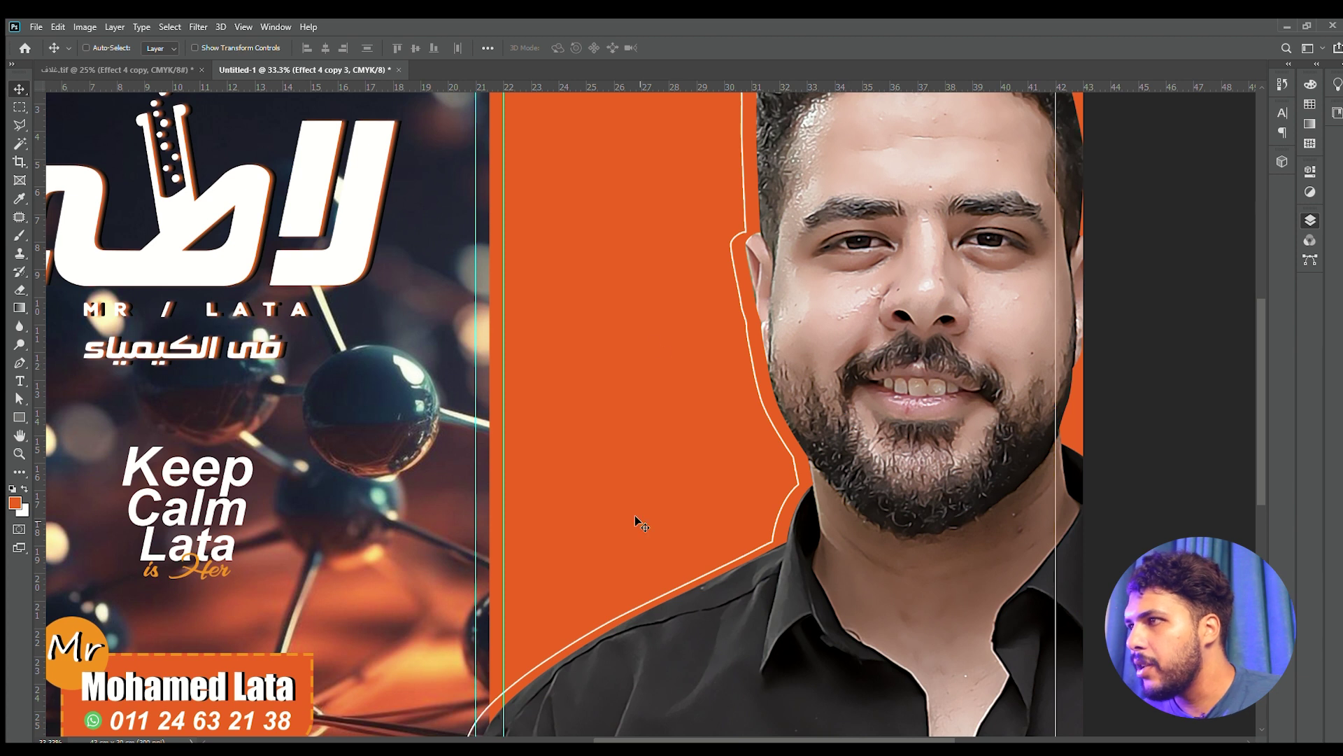
# Offset a duplicate of the white outline slightly sideways to form a double contour line beside the portrait
pyautogui.press('Right')
pyautogui.press('Right')
pyautogui.press('Right')
pyautogui.press('Right')
pyautogui.press('Right')
pyautogui.press('Right')
pyautogui.press('Right')
pyautogui.press('Right')
pyautogui.press('Right')
pyautogui.press('Right')
pyautogui.press('Right')
pyautogui.press('Right')
pyautogui.press('Right')
pyautogui.press('Right')
pyautogui.press('Right')
pyautogui.press('Right')
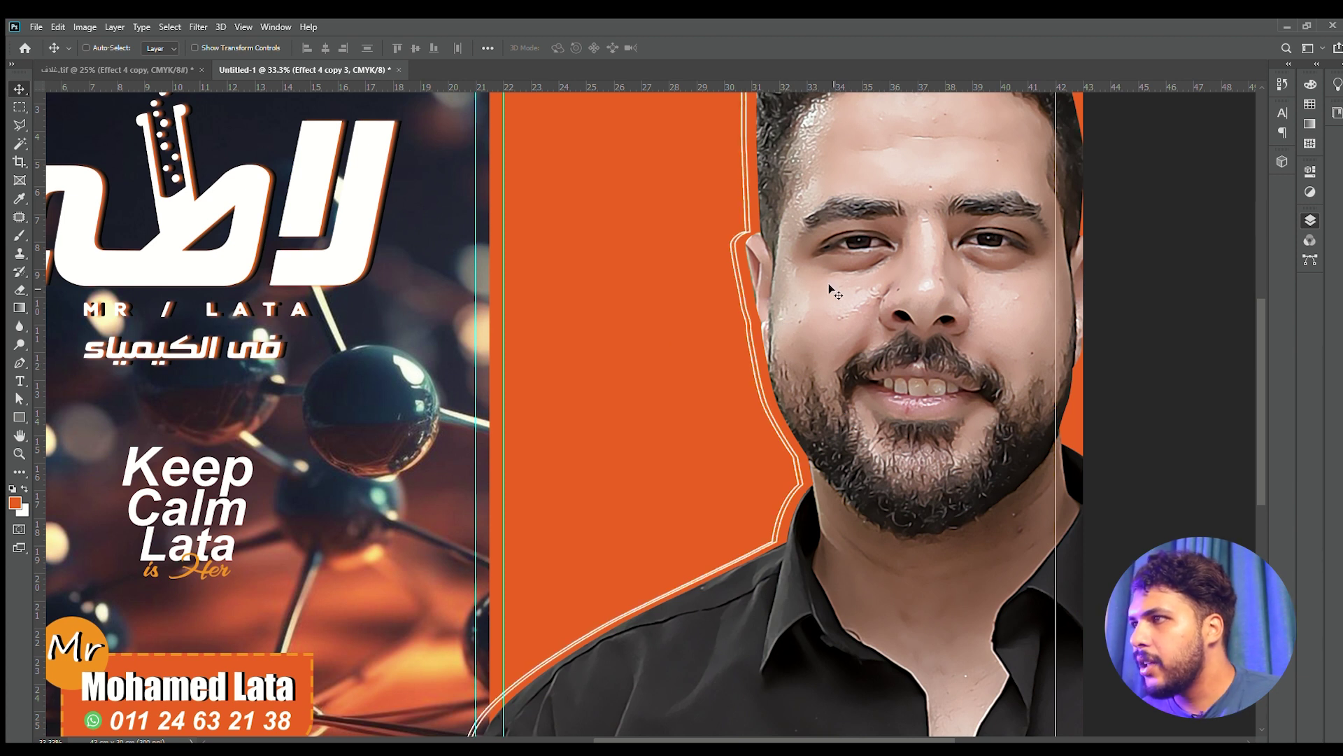
pyautogui.moveTo(785, 283); pyautogui.dragTo(775, 287)
pyautogui.hotkey('ctrl', '-')
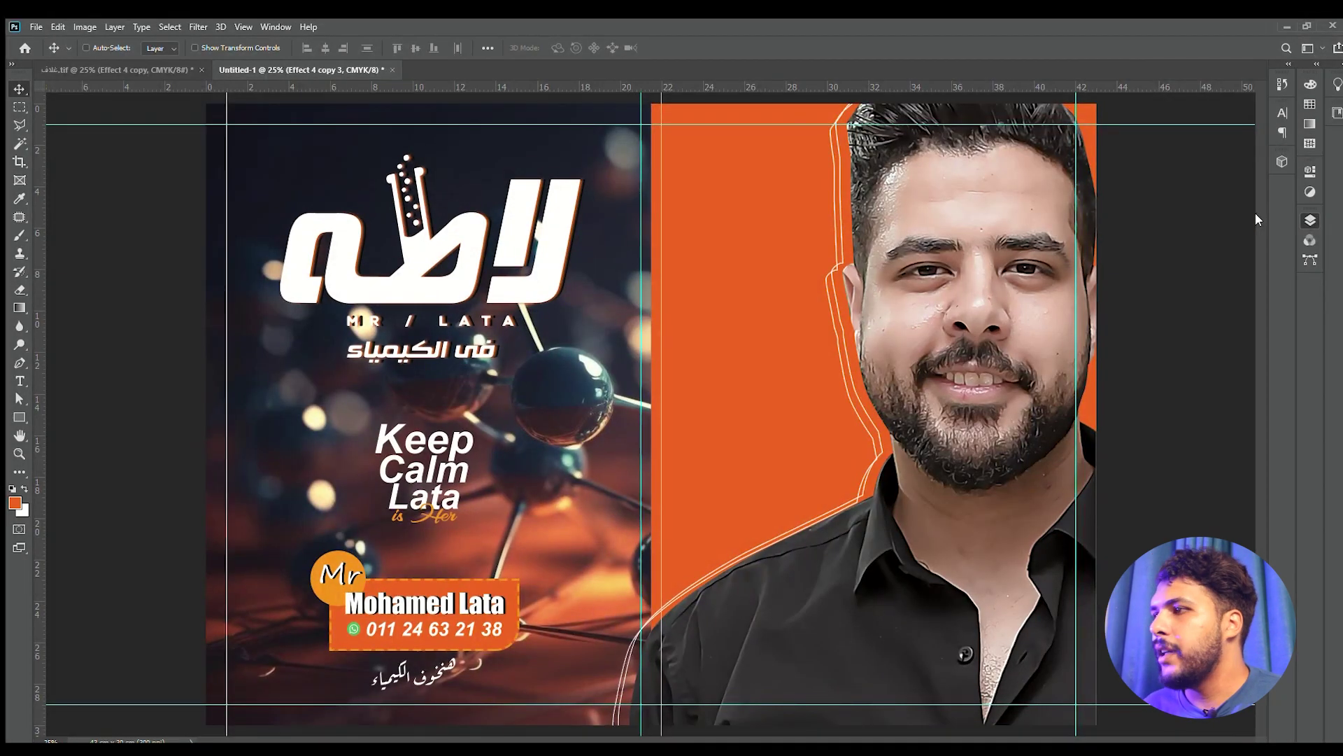
# Copy the large two-line white title from the finished design onto the new front cover, in front of the portrait
pyautogui.click(86, 67)
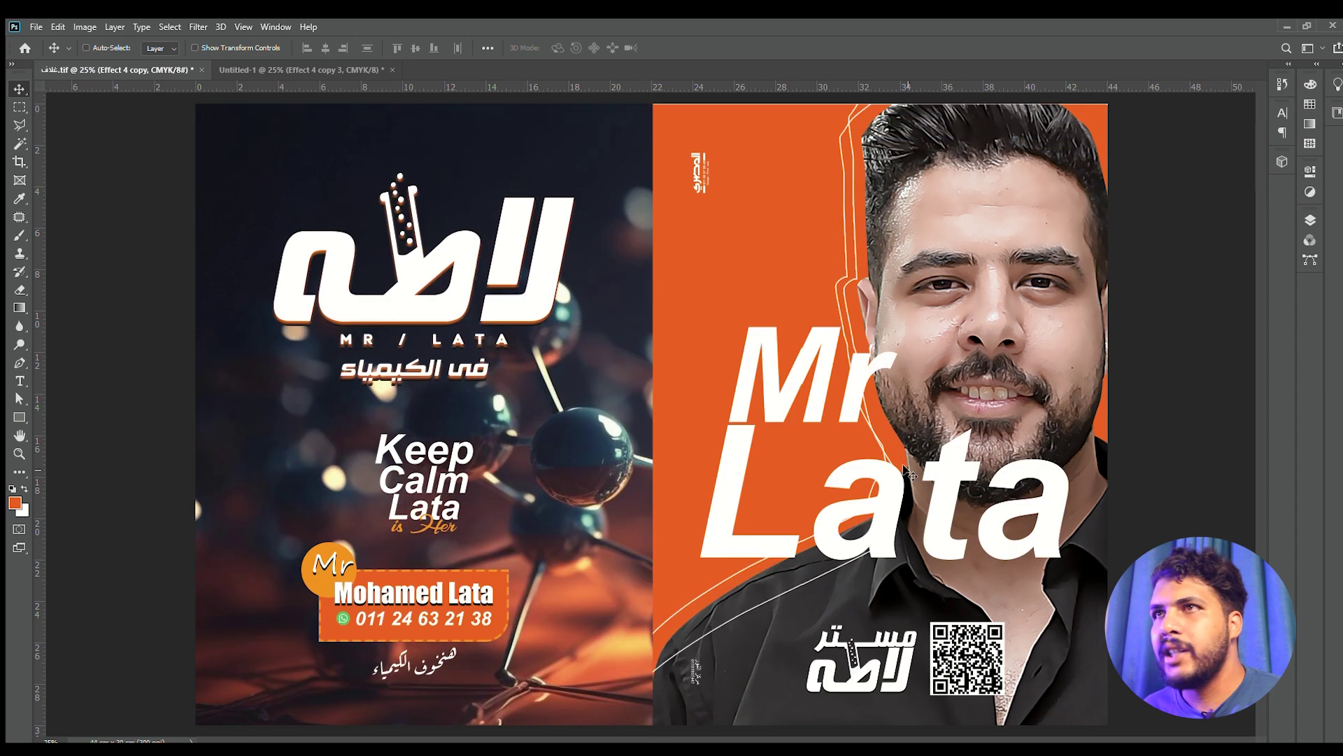
pyautogui.doubleClick(832, 384)
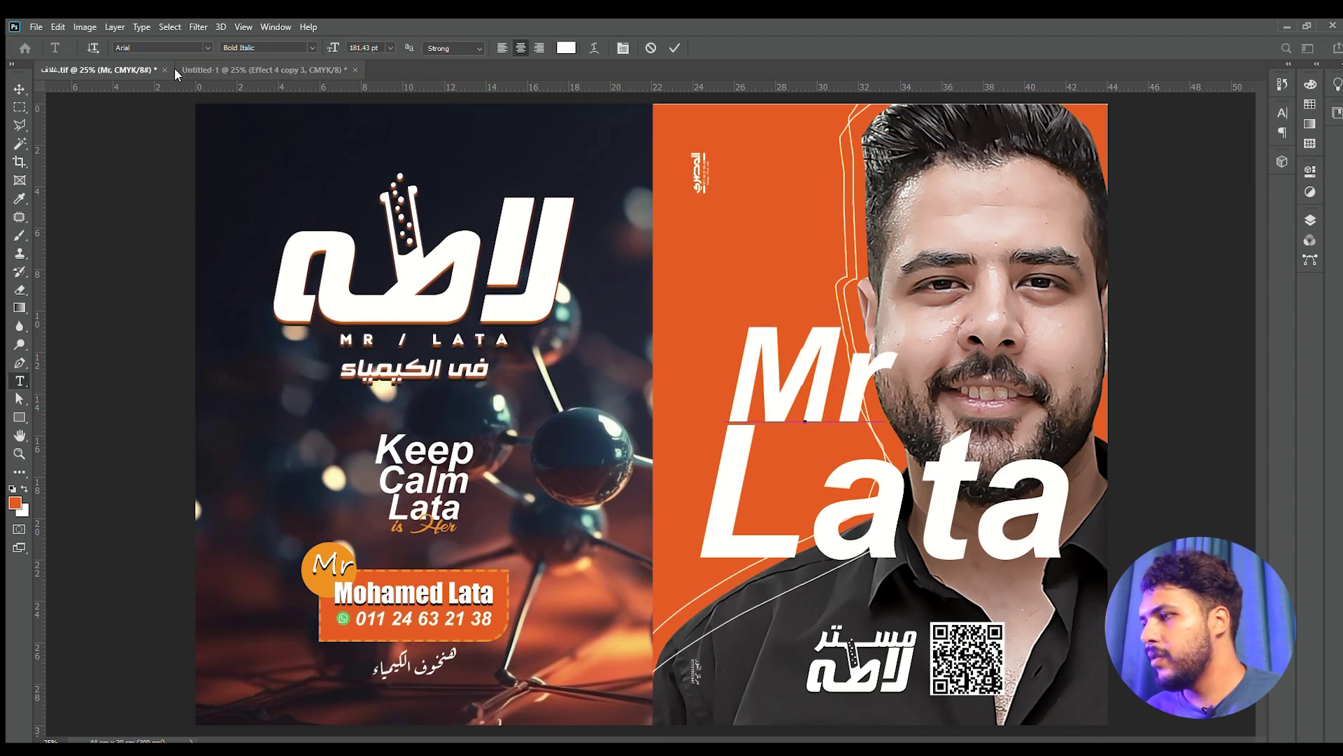
pyautogui.press('Escape')
pyautogui.press('v')
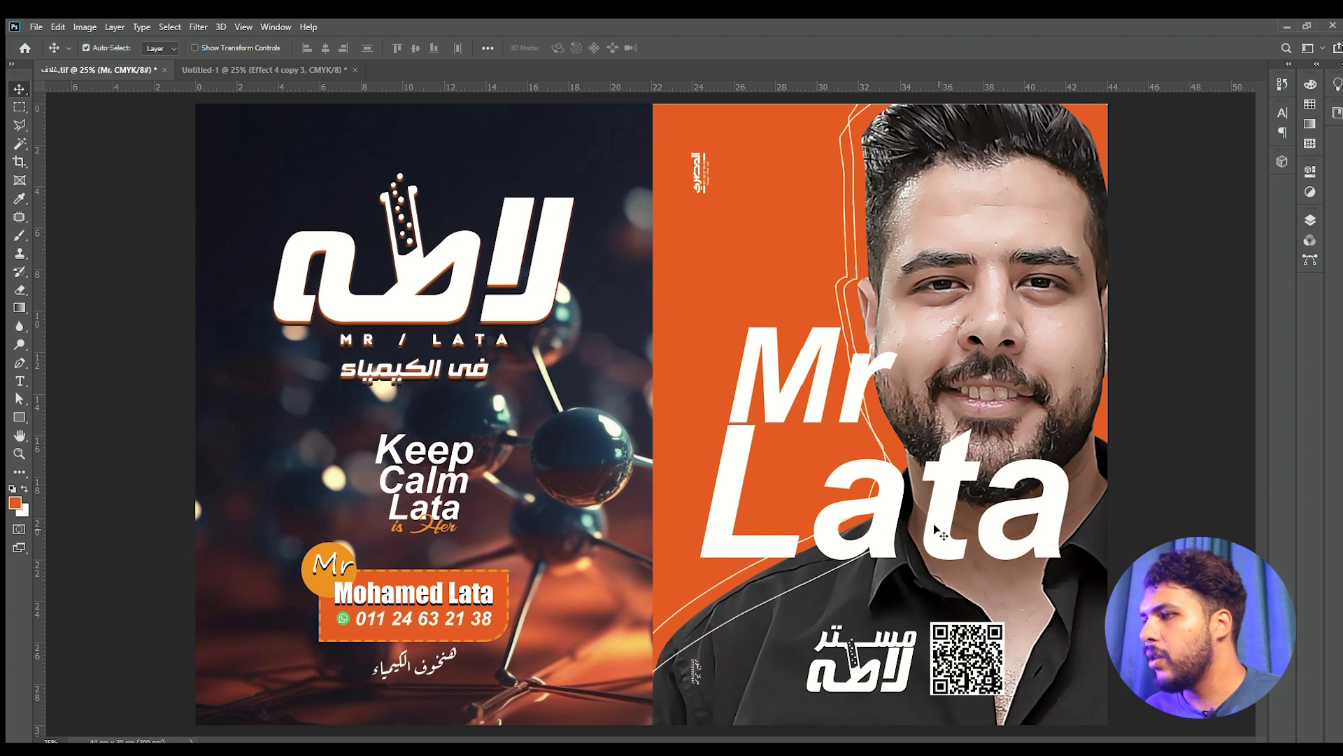
pyautogui.moveTo(963, 537); pyautogui.dragTo(874, 402)
pyautogui.hotkey('ctrl', 'shift', ']')
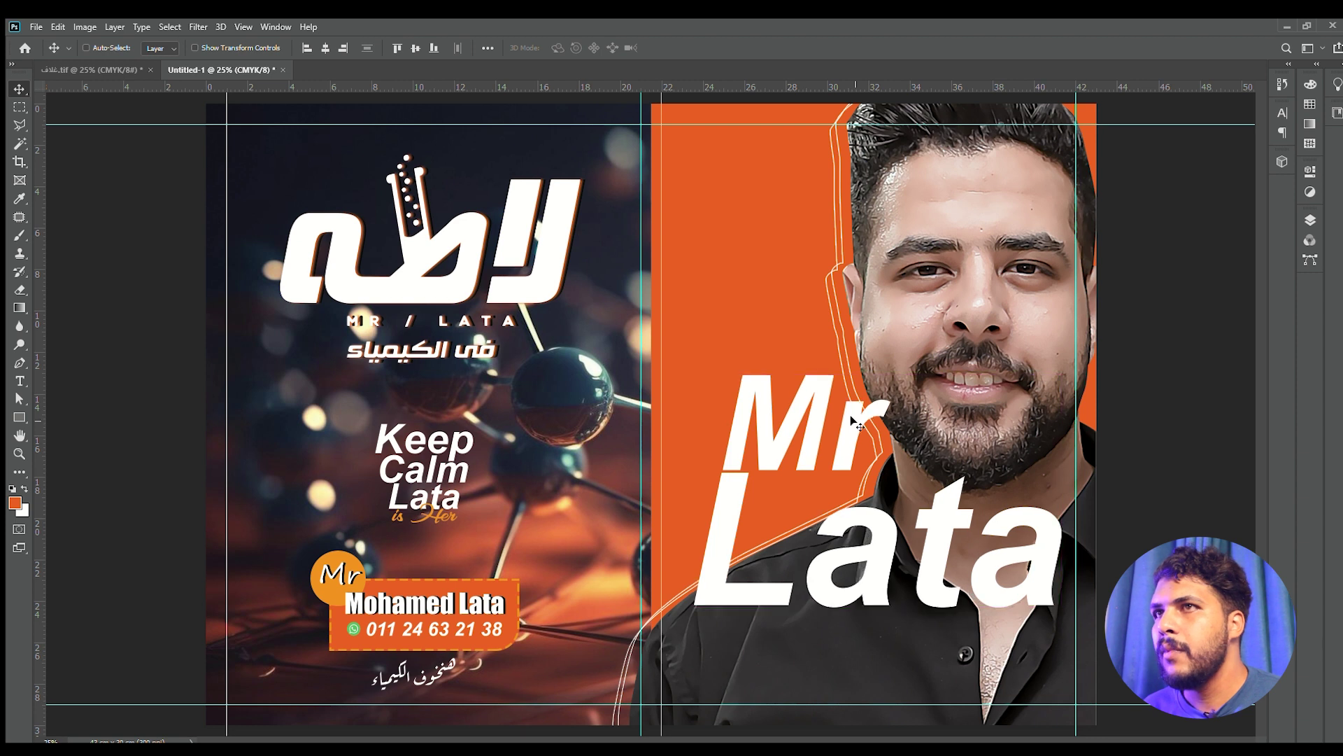
# Copy the QR code and the white Arabic logo from the finished design to the new front cover, below the title
pyautogui.click(120, 71)
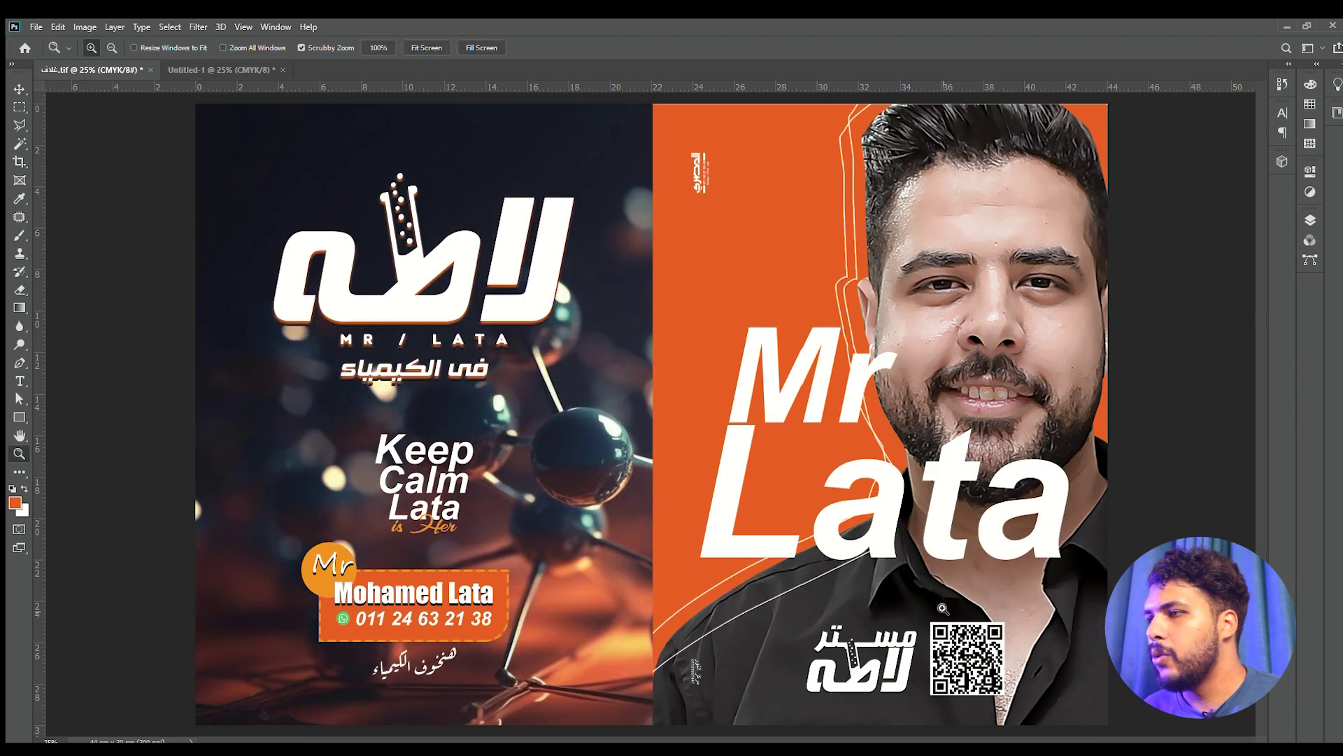
pyautogui.keyDown('ctrl'); pyautogui.click(825, 518); pyautogui.keyUp('ctrl')
pyautogui.click(831, 520)
pyautogui.press('v')
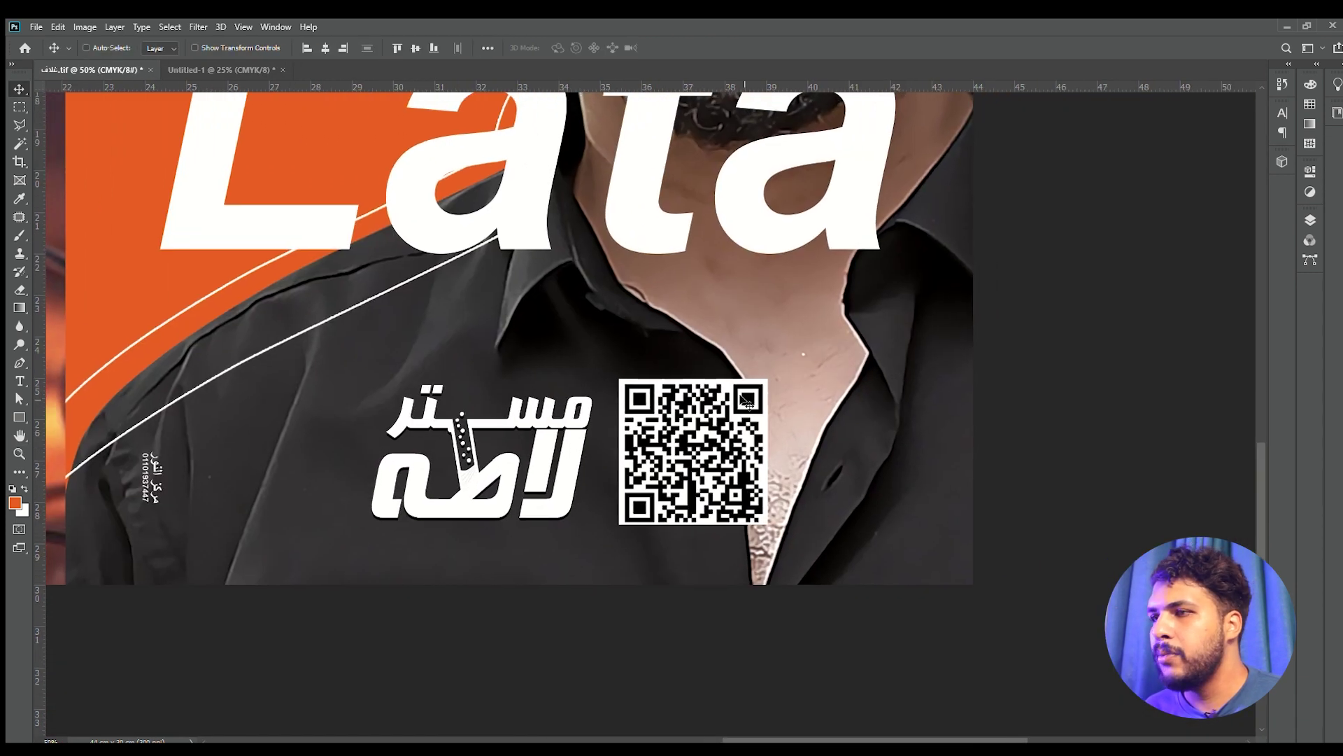
pyautogui.moveTo(736, 433); pyautogui.dragTo(795, 434)
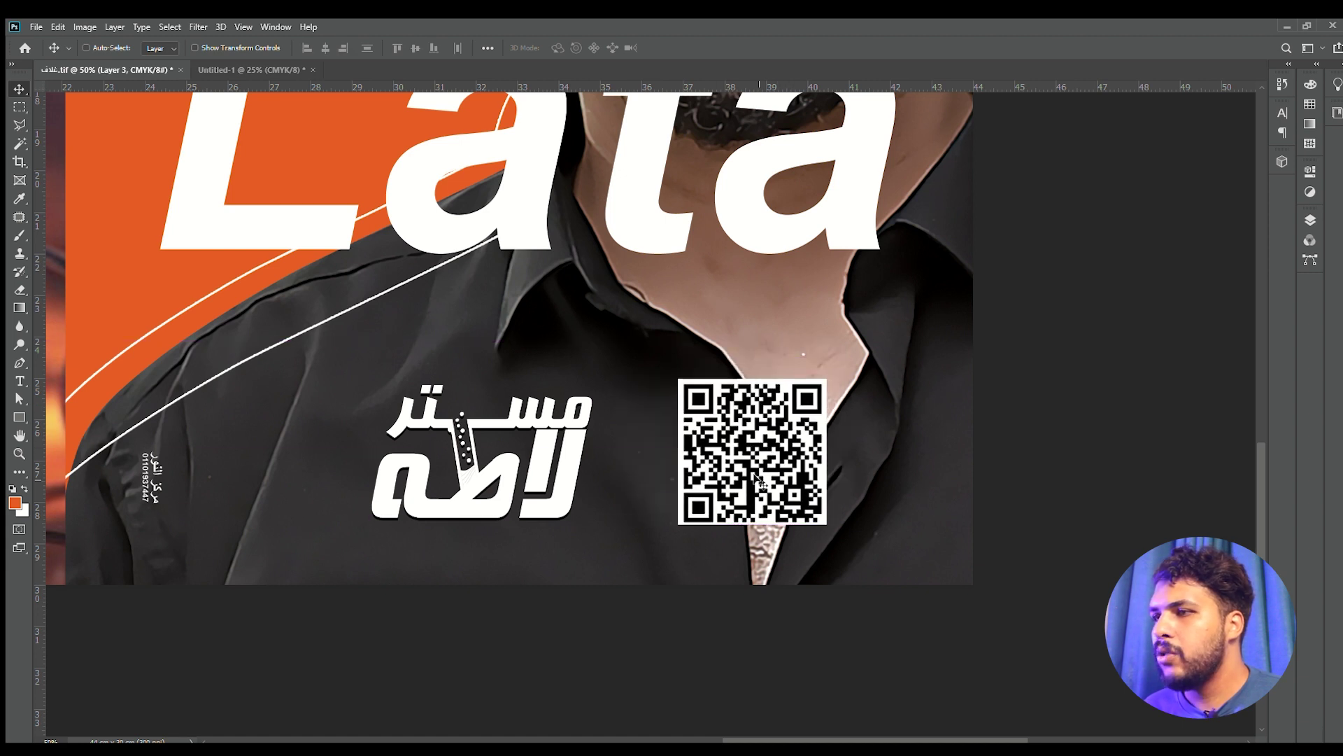
pyautogui.hotkey('ctrl', 'z')
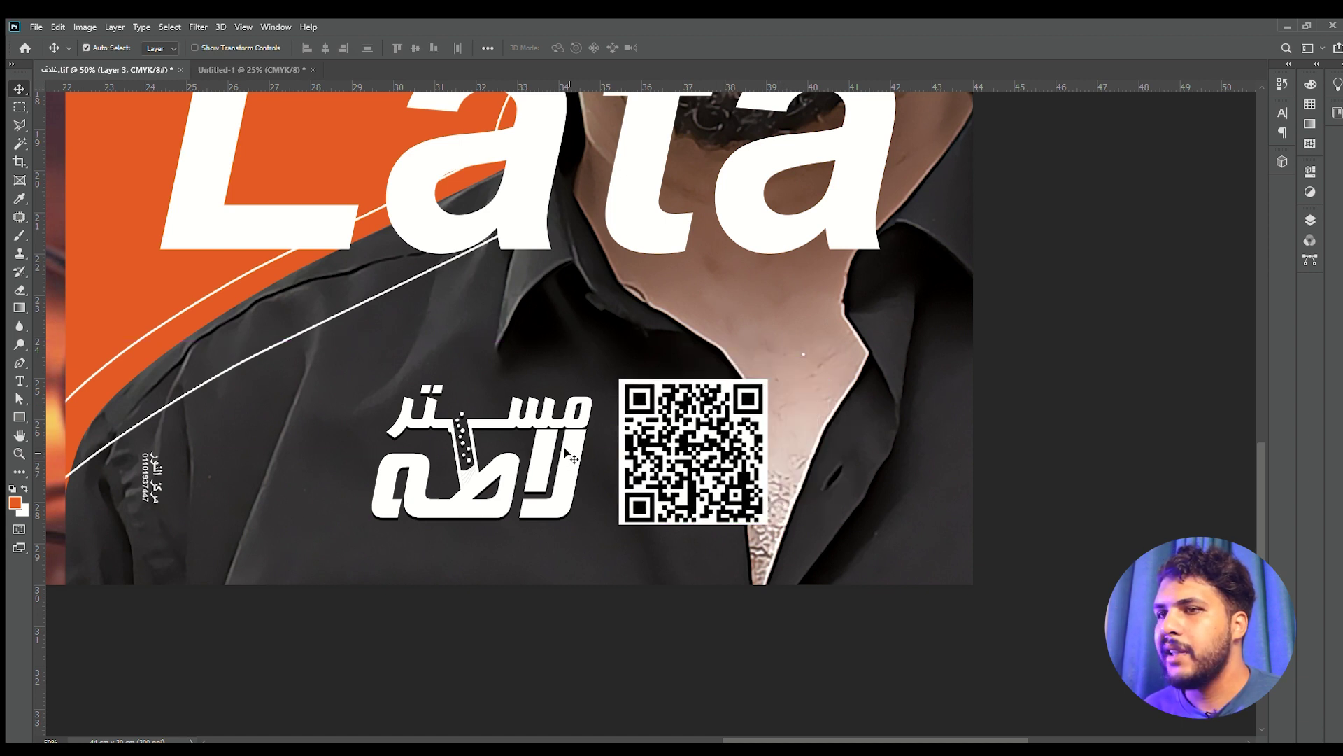
pyautogui.keyDown('ctrl'); pyautogui.keyDown('shift'); pyautogui.click(565, 451); pyautogui.keyUp('shift'); pyautogui.keyUp('ctrl')
pyautogui.moveTo(565, 452); pyautogui.dragTo(976, 665)
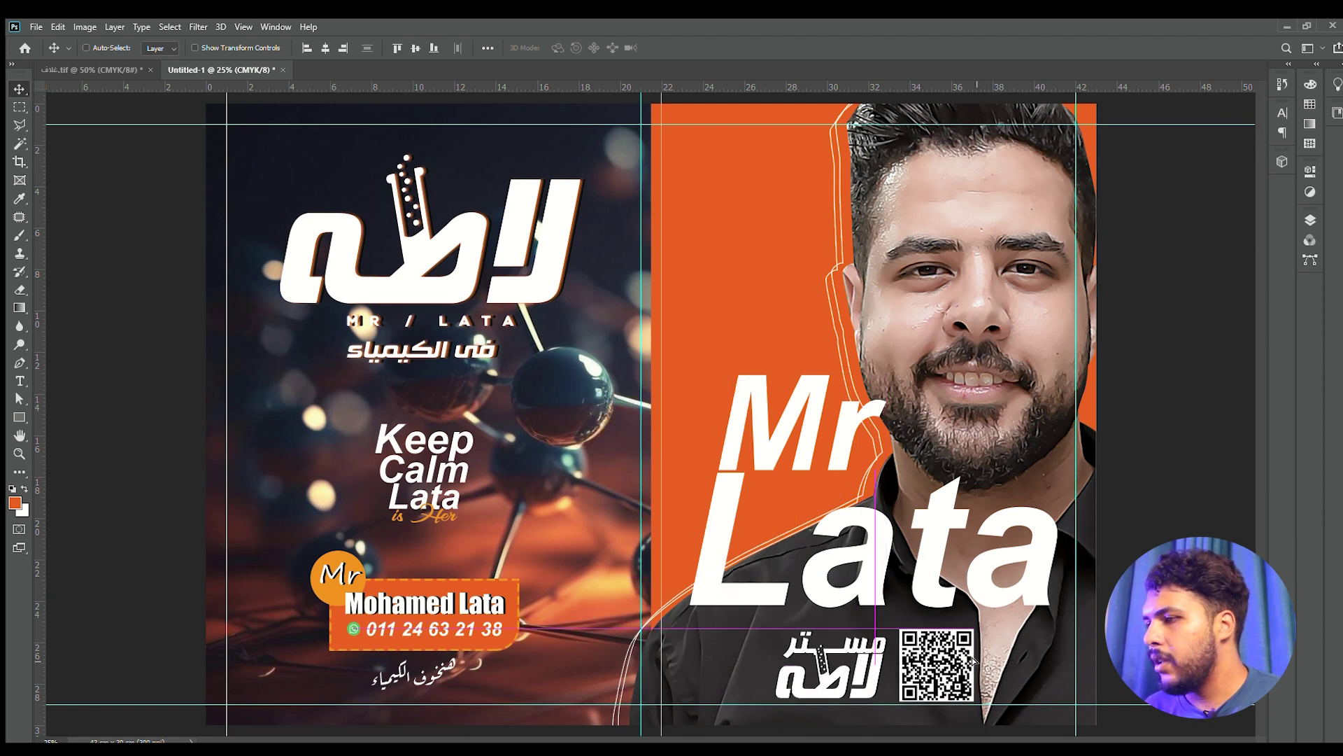
# Scale the Arabic logo and QR code down together below the title, and check them against the bottom margin guide
pyautogui.hotkey('ctrl', 't')
pyautogui.moveTo(978, 619); pyautogui.dragTo(934, 659)
pyautogui.press('Return')
pyautogui.hotkey('ctrl', '-')
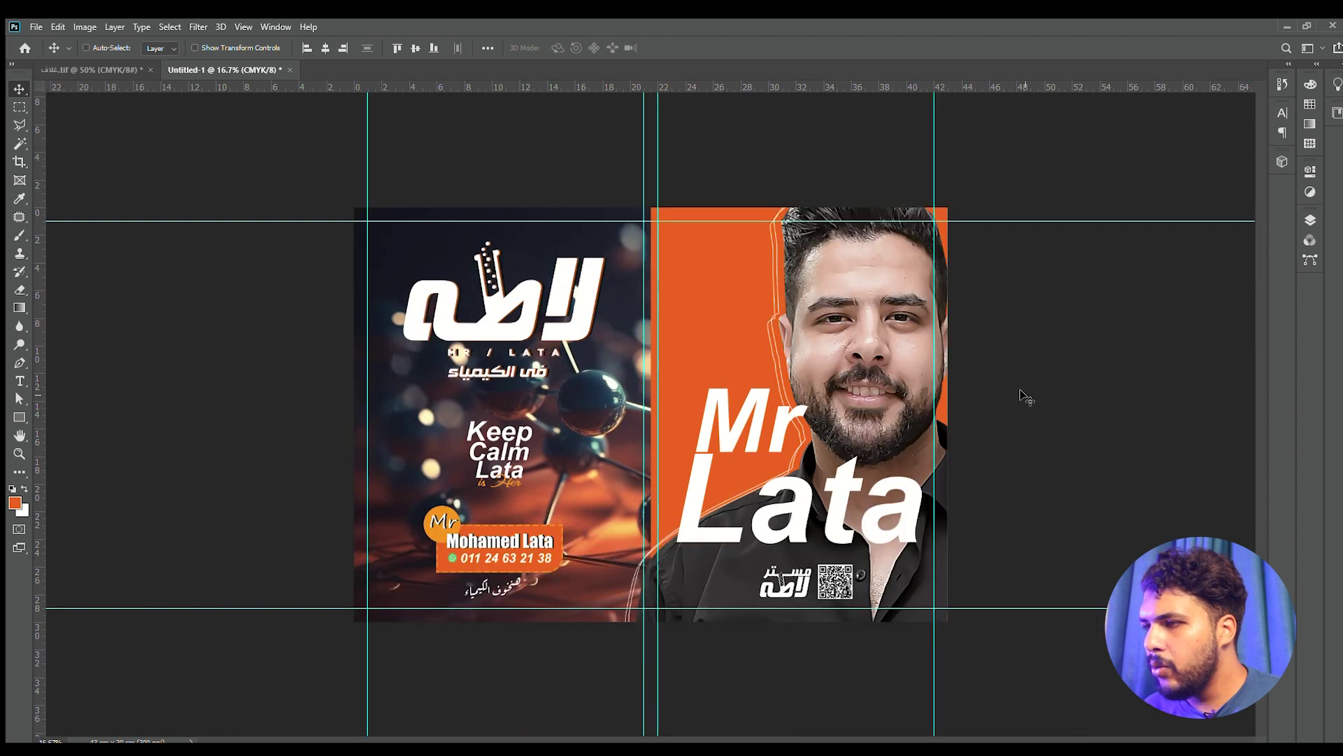
pyautogui.press('z')
pyautogui.click(739, 584)
pyautogui.click(739, 583)
pyautogui.moveTo(929, 628); pyautogui.dragTo(884, 565)
pyautogui.press('v')
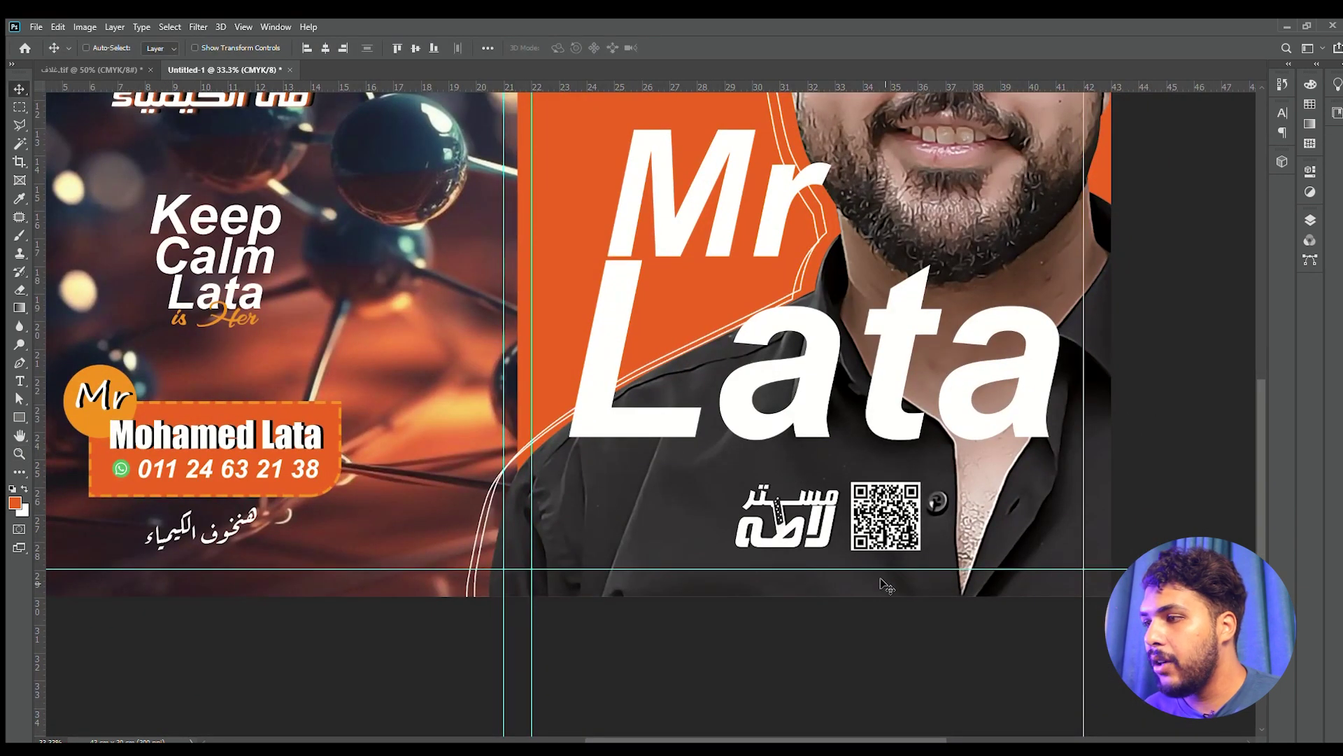
# Nudge the Arabic logo and QR code together slightly up and sideways to refine their placement below the front cover title
pyautogui.moveTo(864, 514)
pyautogui.mouseDown()
pyautogui.moveTo(864, 541)
pyautogui.moveTo(864, 509)
pyautogui.mouseUp()
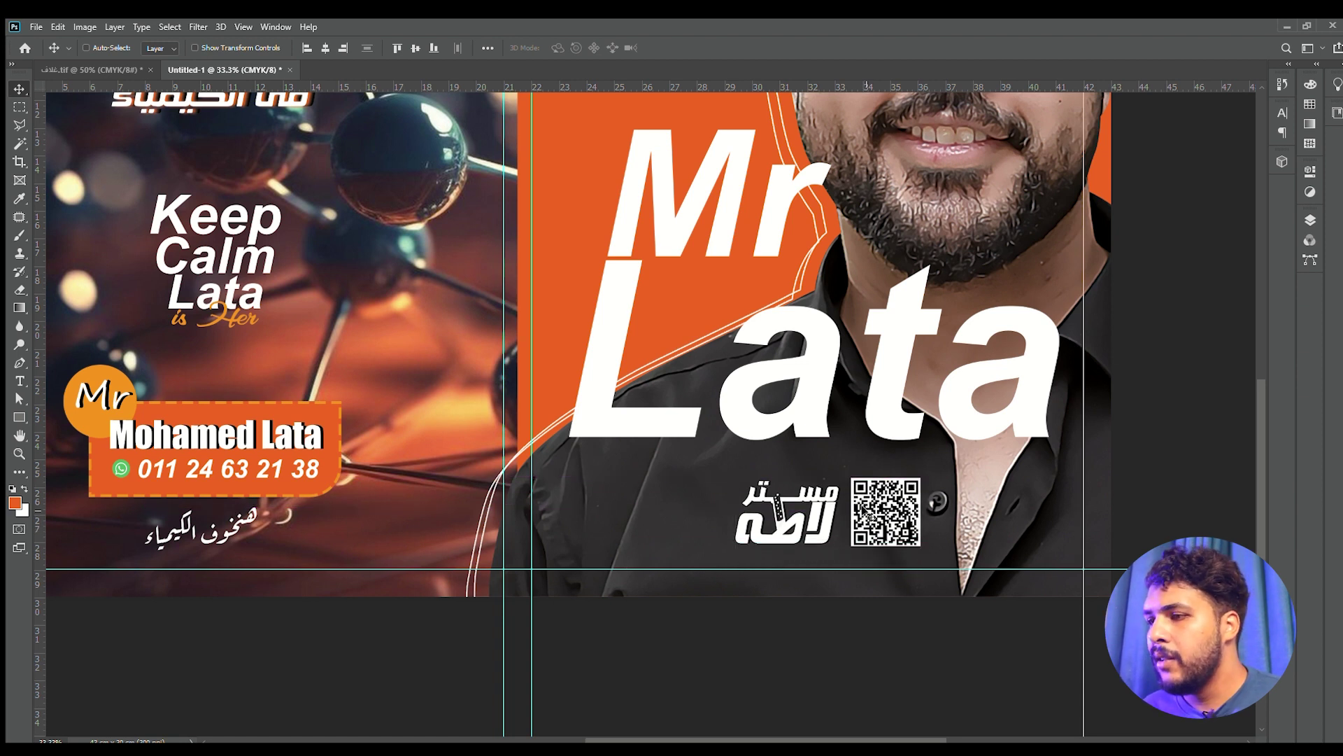
pyautogui.hotkey('ctrl', '-')
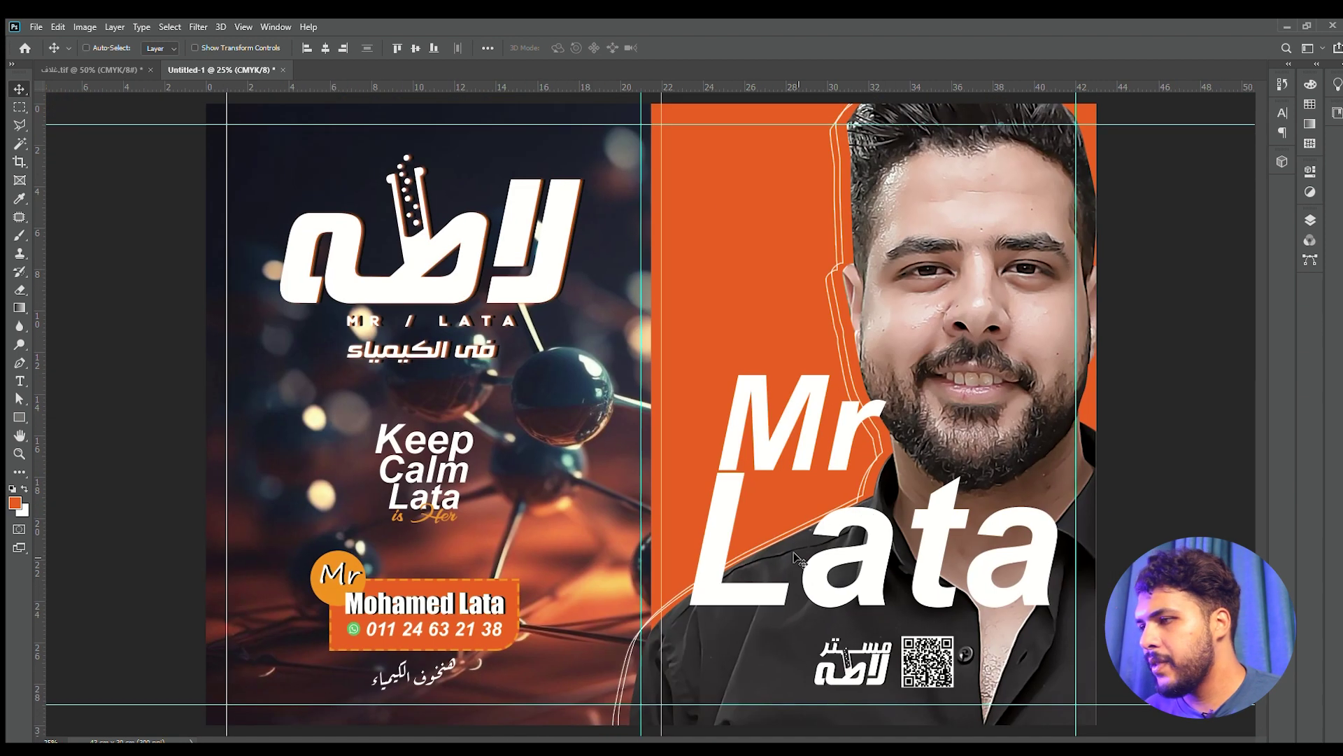
pyautogui.keyDown('ctrl'); pyautogui.click(901, 642); pyautogui.keyUp('ctrl')
pyautogui.moveTo(782, 563); pyautogui.dragTo(789, 563)
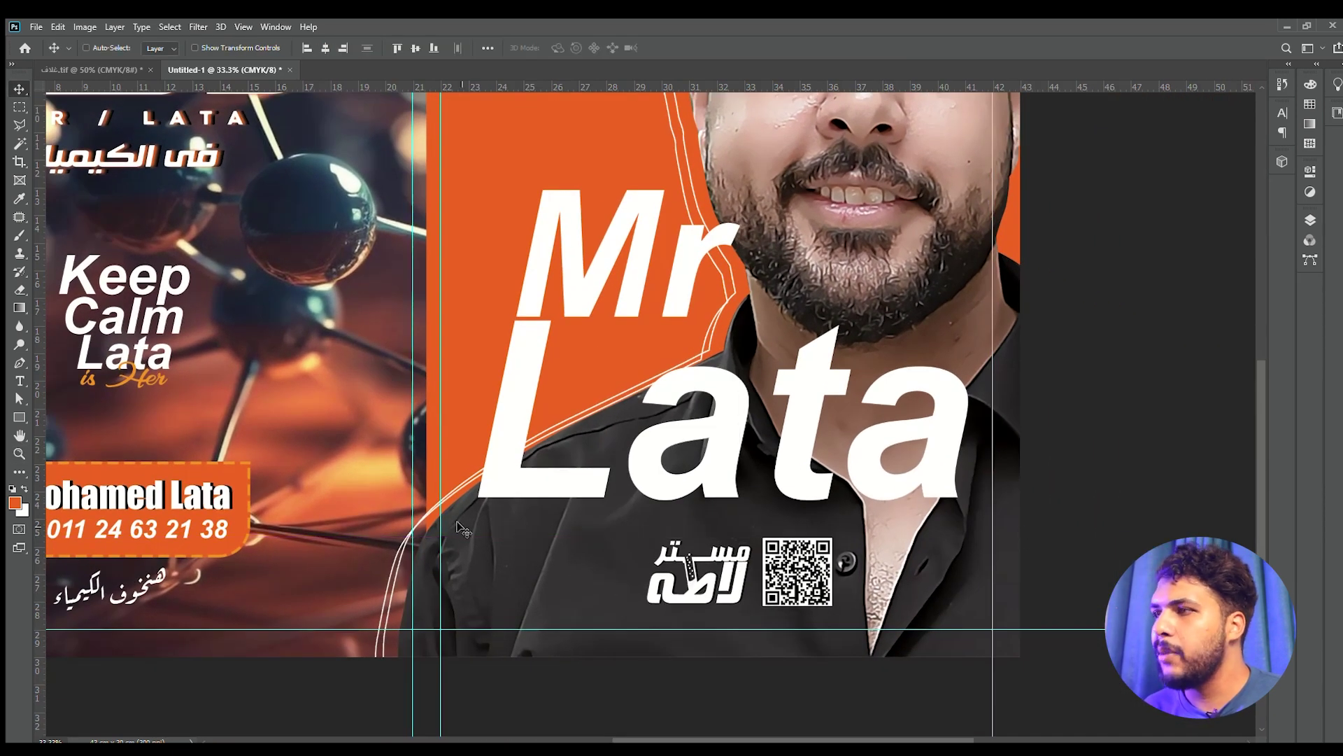
pyautogui.hotkey('ctrl', '-')
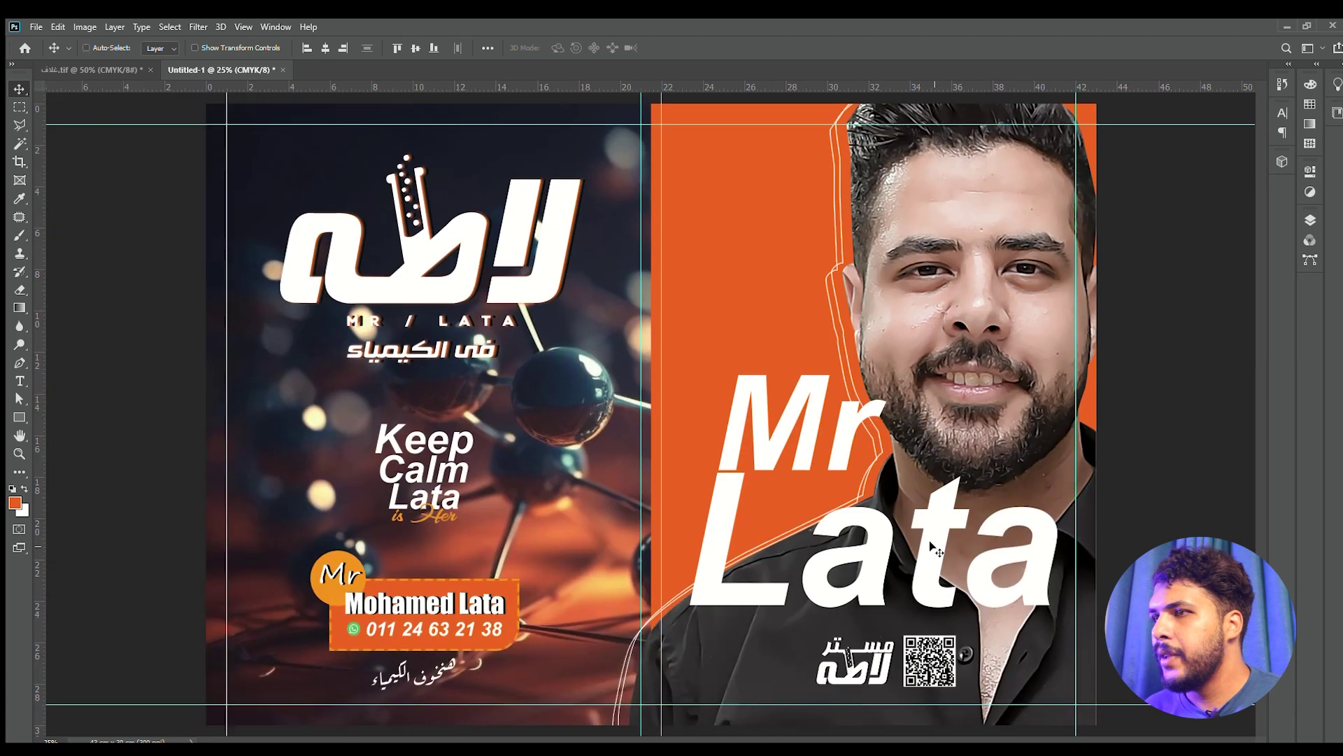
pyautogui.hotkey('ctrl', '-')
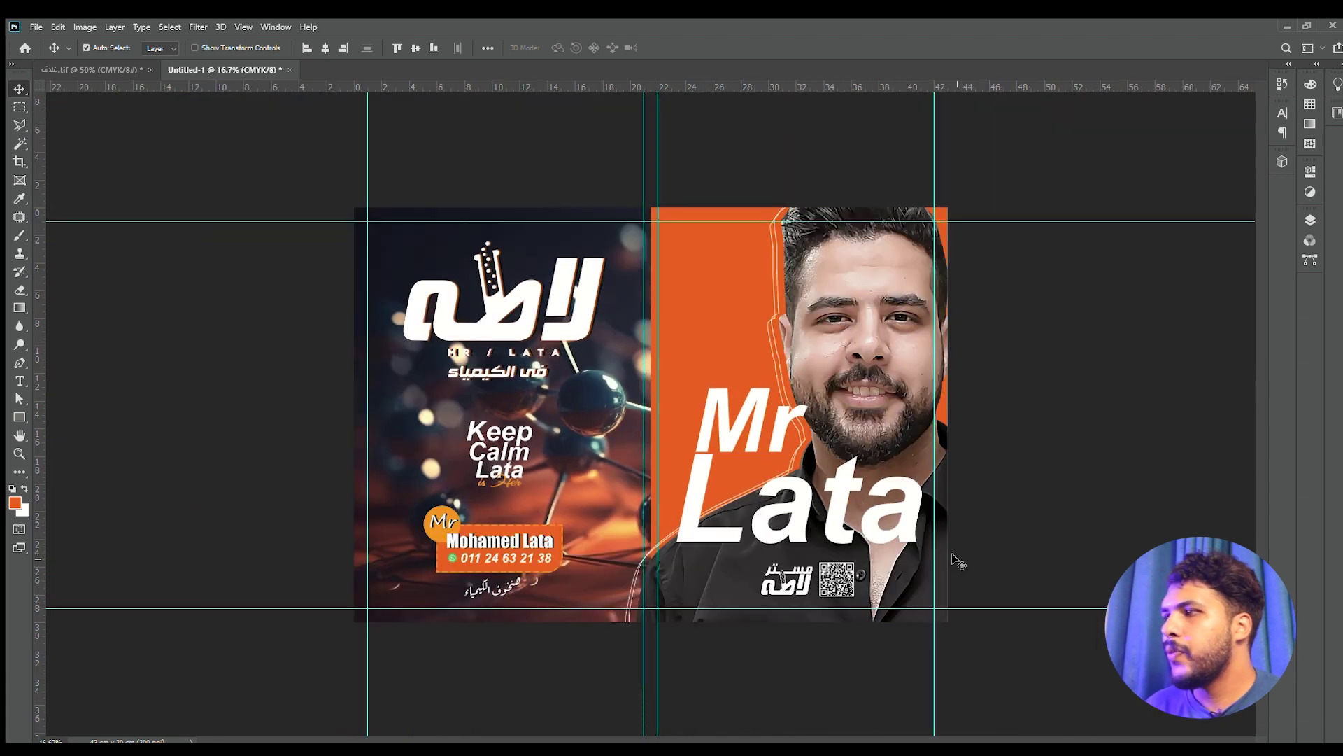
pyautogui.hotkey('ctrl', '+')
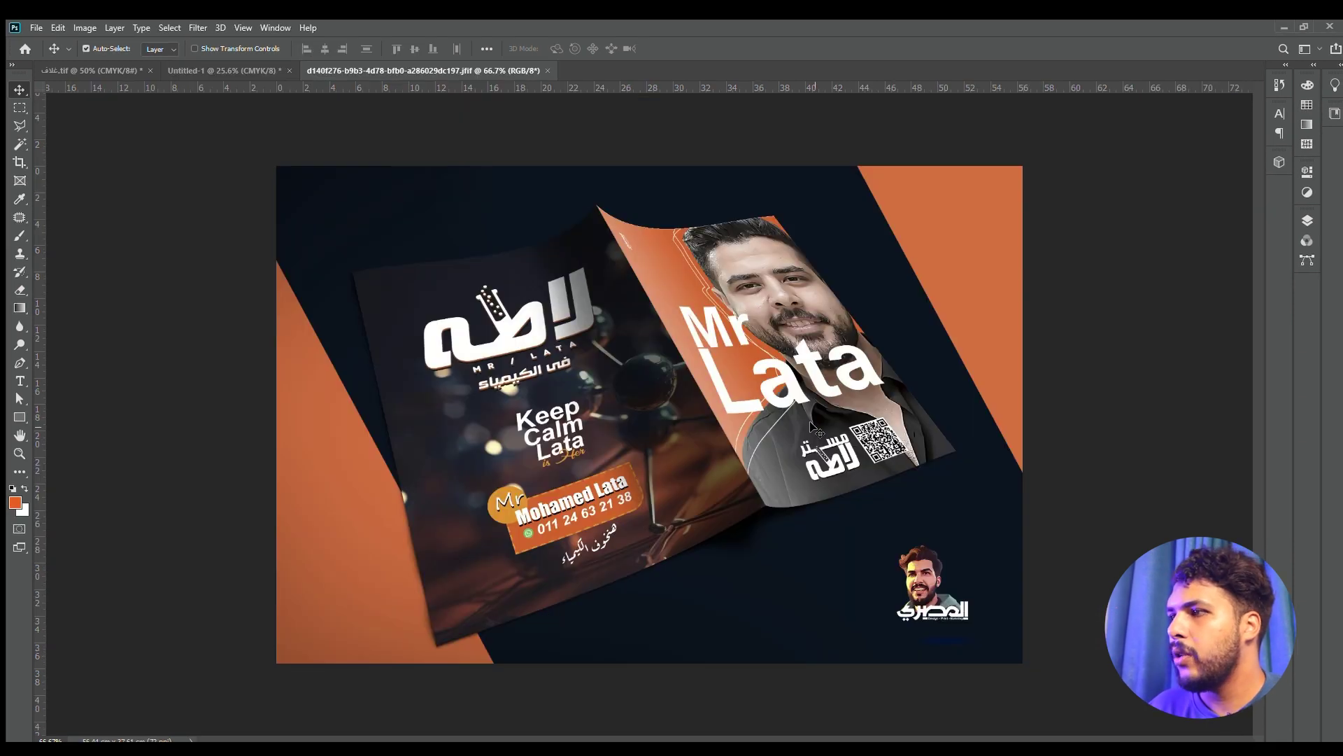
# Examine the front and back covers up close and as a whole on the open-book mockup image
pyautogui.press('ctrl')
pyautogui.hotkey('ctrl', '+')
pyautogui.hotkey('ctrl', '-')
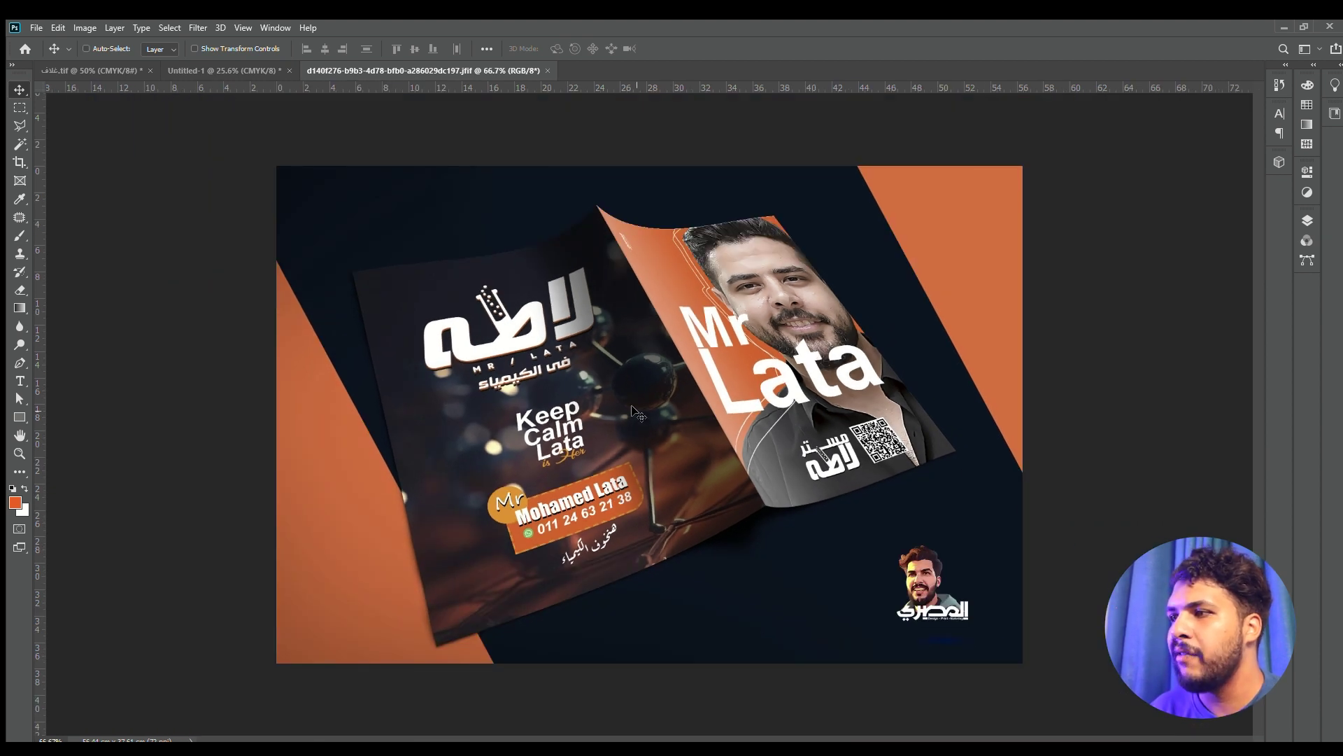
pyautogui.hotkey('ctrl', '+')
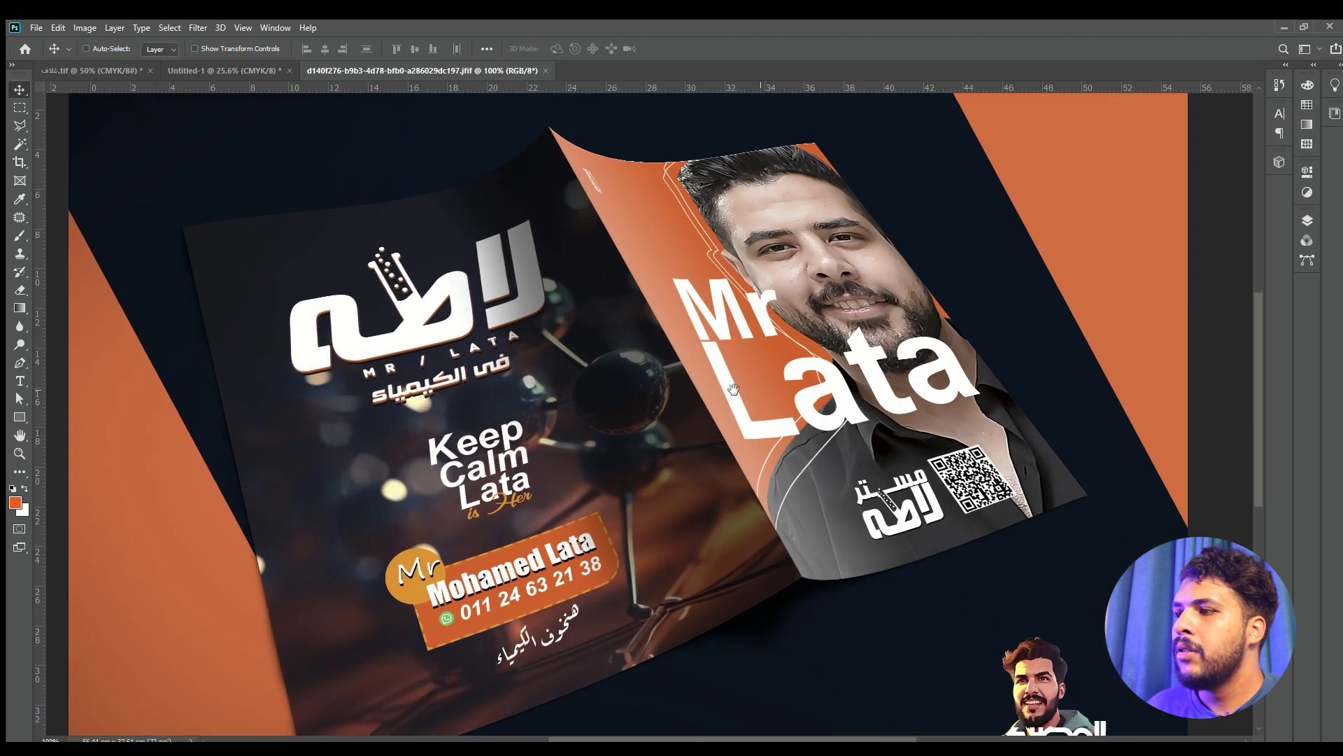
pyautogui.hotkey('ctrl', '-')
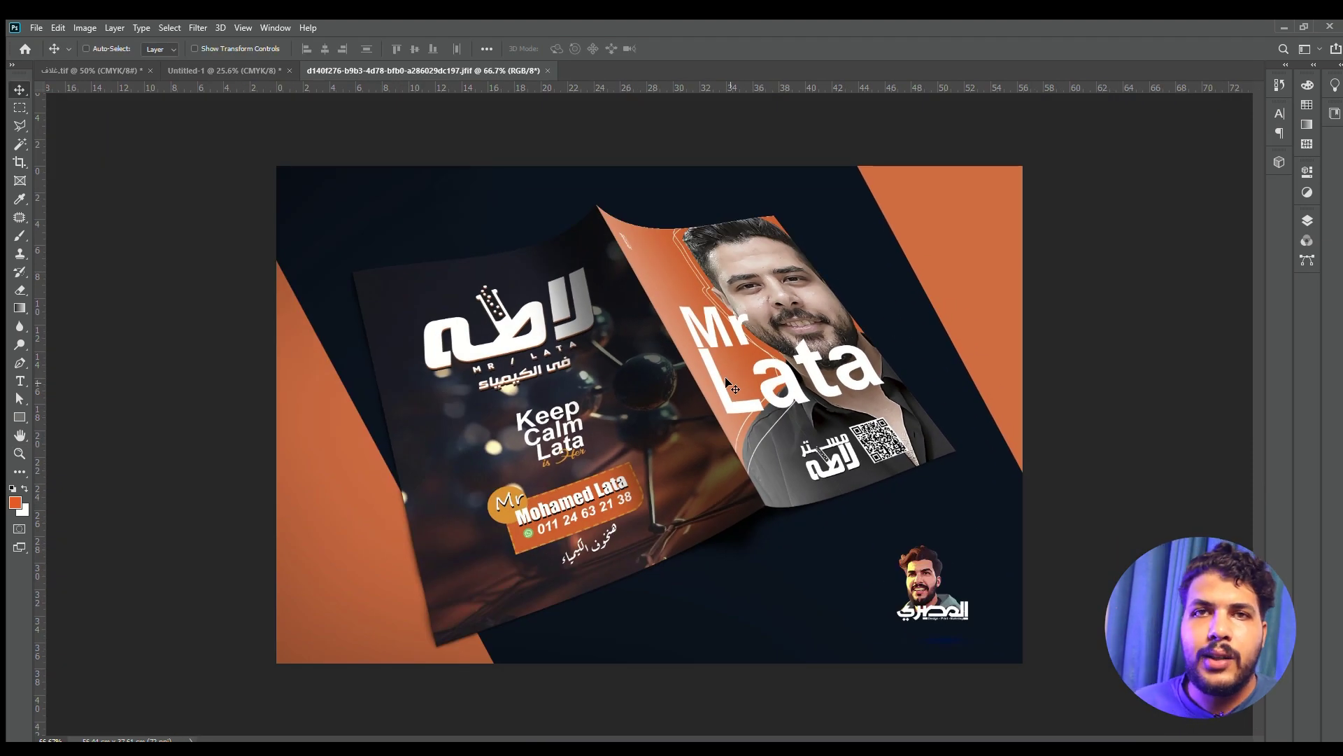